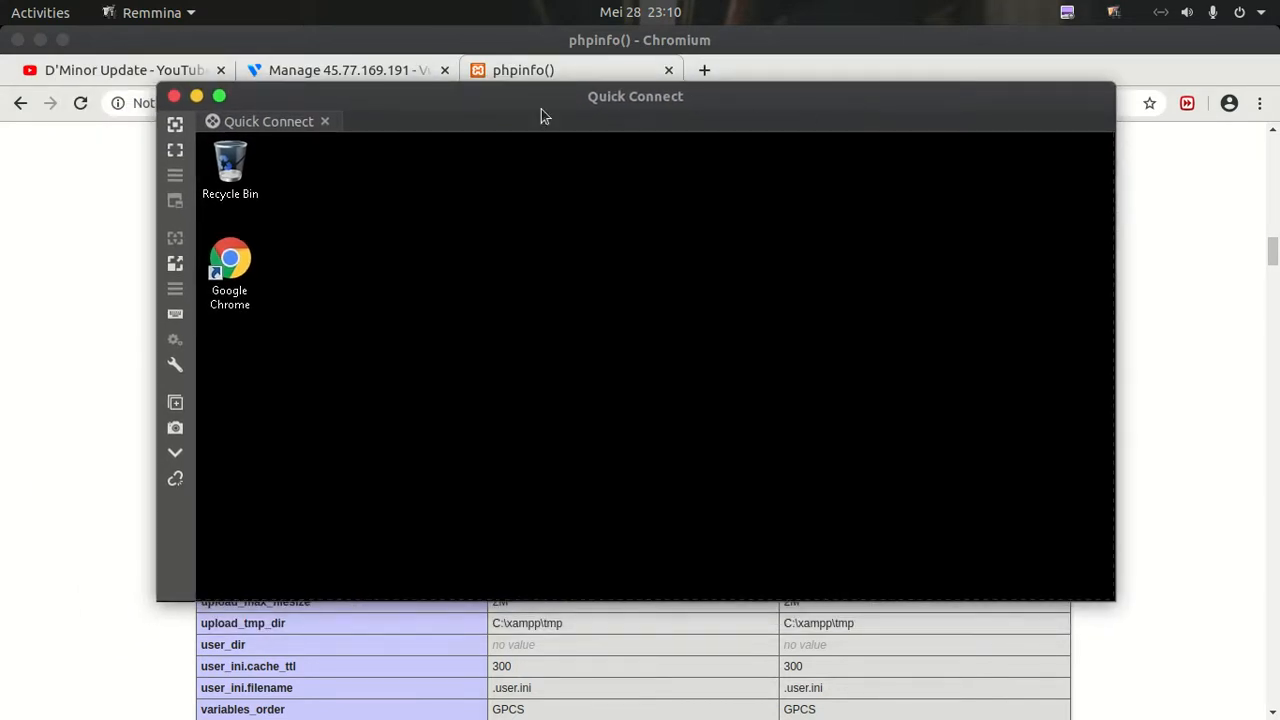
Step: Reconnect the saved RDP session to server 45.77.169.191 in Remmina and display it in full screen
left_click_drag(455, 104, 509, 111)
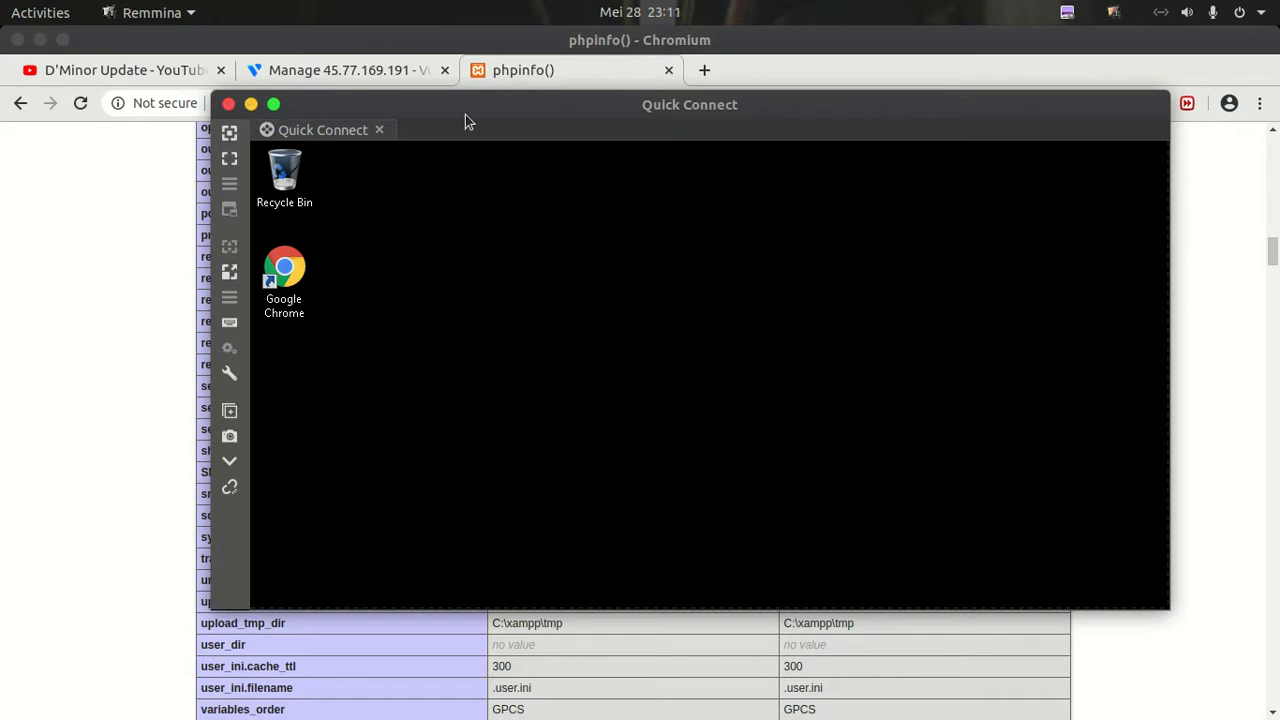
left_click(229, 104)
left_click(891, 690)
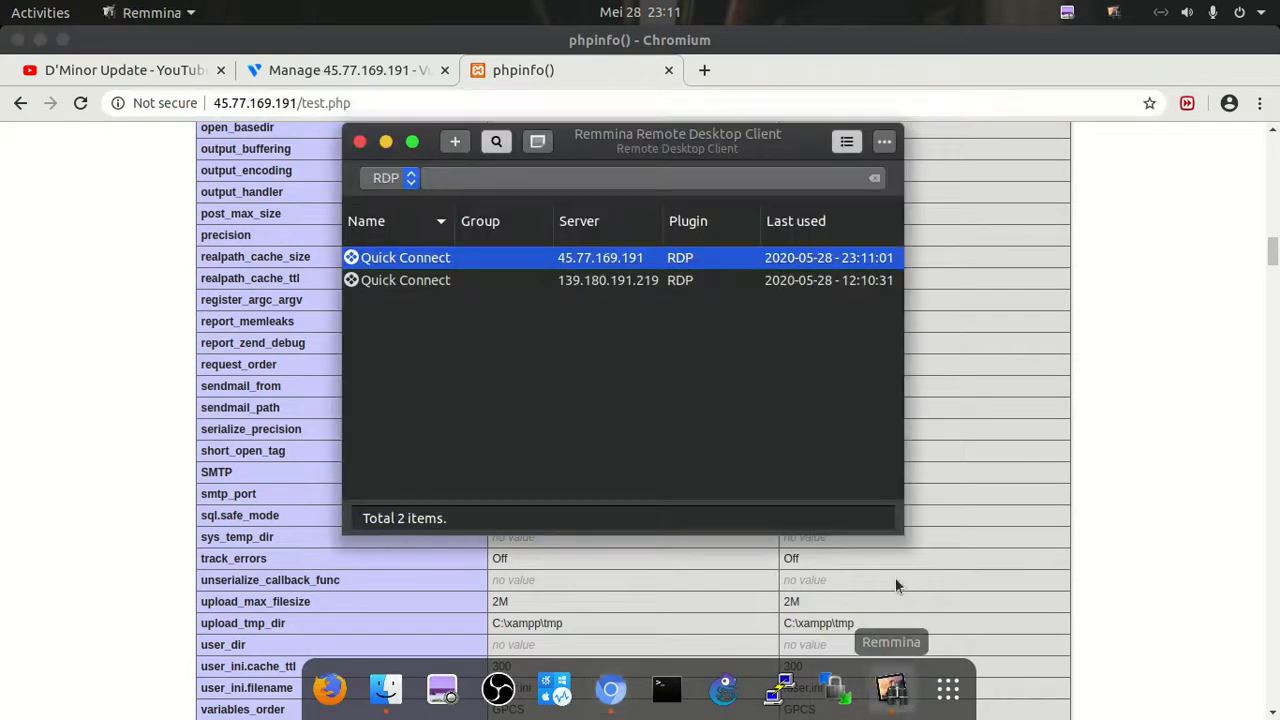
double_click(457, 264)
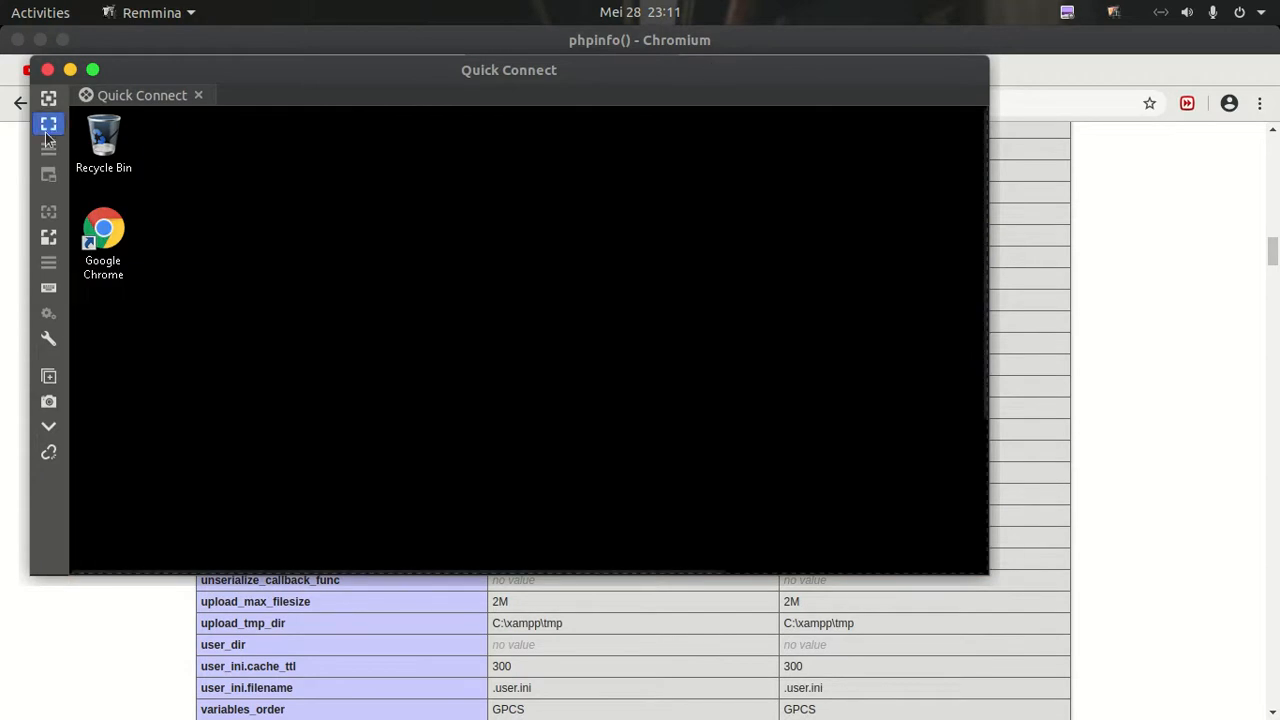
left_click(48, 123)
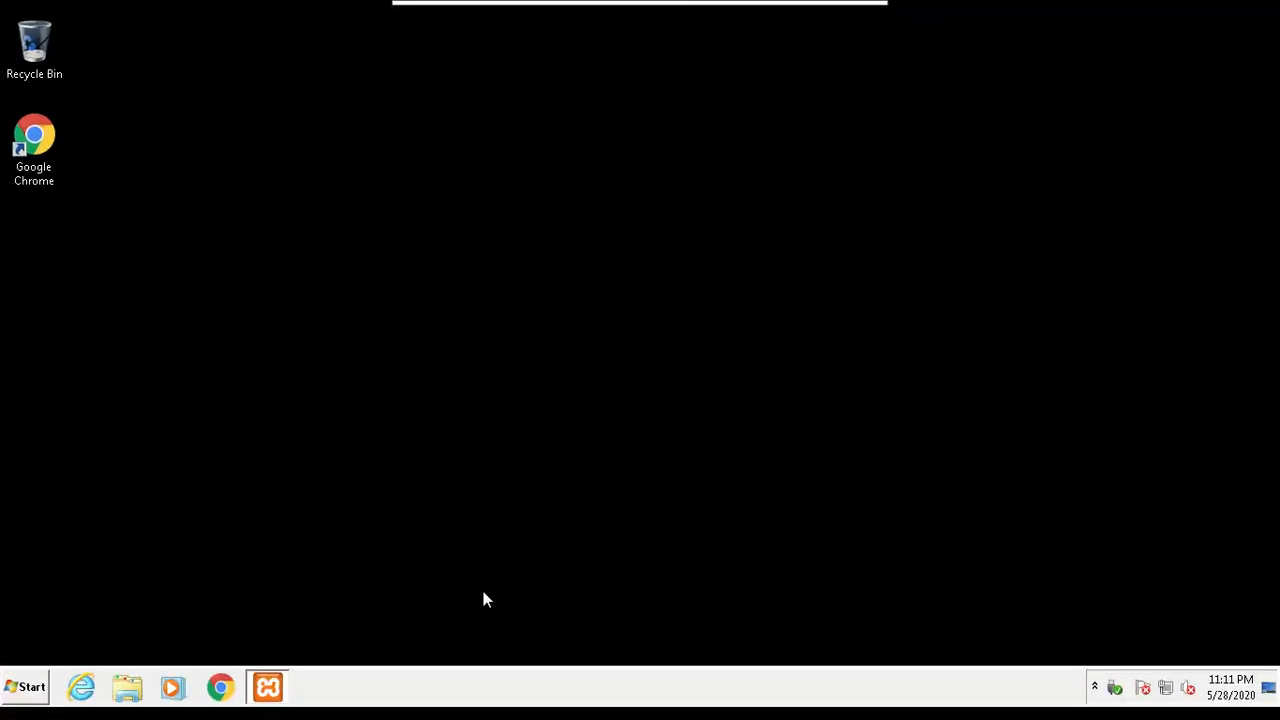
Step: Check the status of the Apache and MySQL modules in the XAMPP Control Panel
left_click(278, 695)
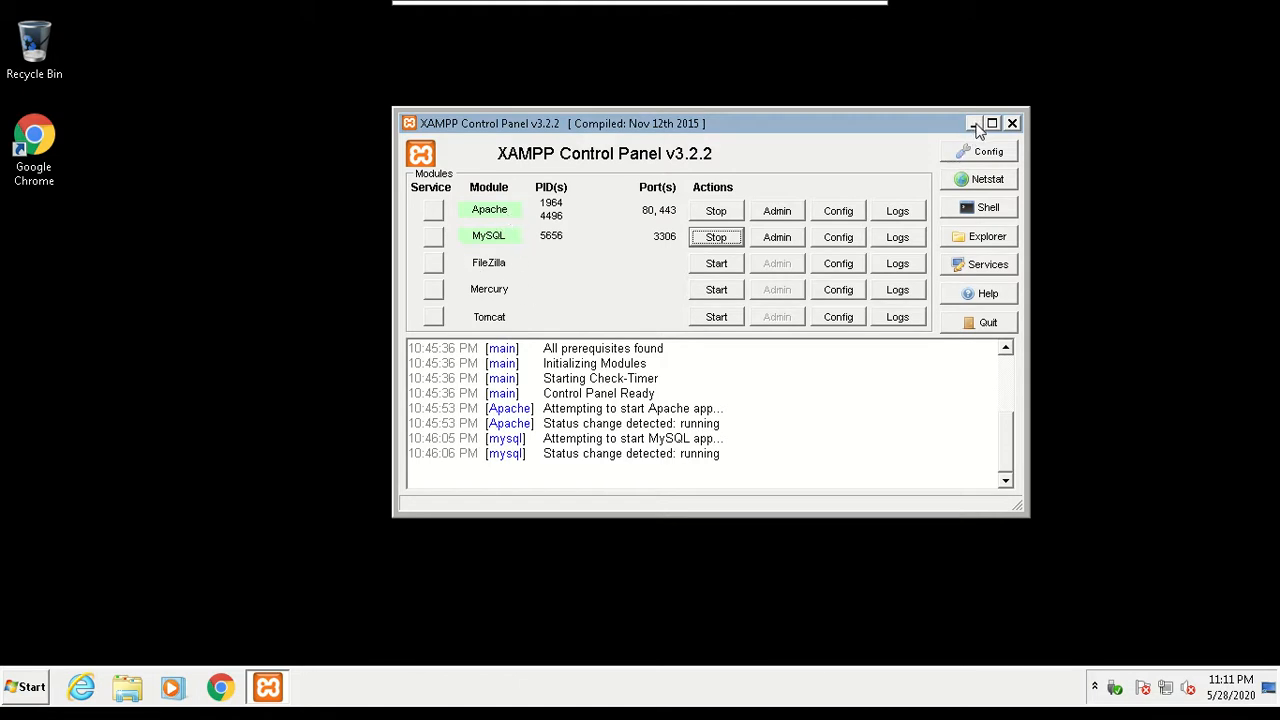
left_click(268, 687)
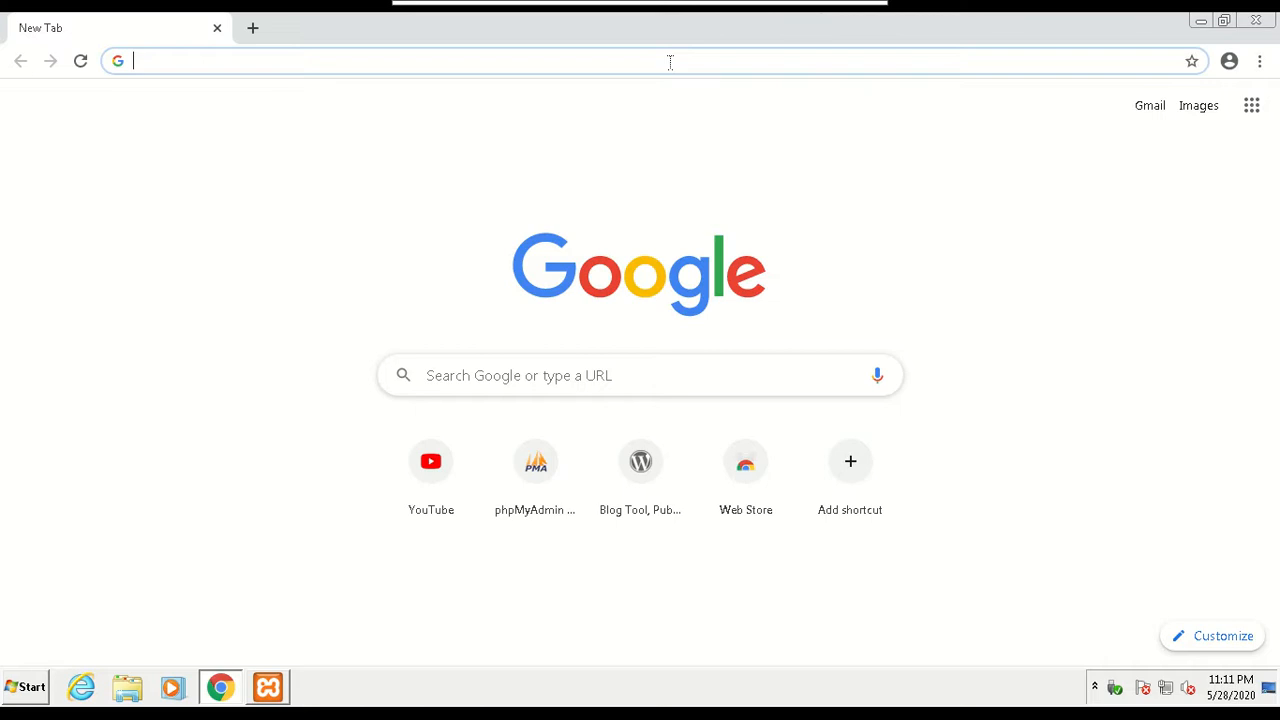
Step: Search for "wordpress download" in Chrome on the remote machine and go to the WordPress.org home page
left_click(670, 62)
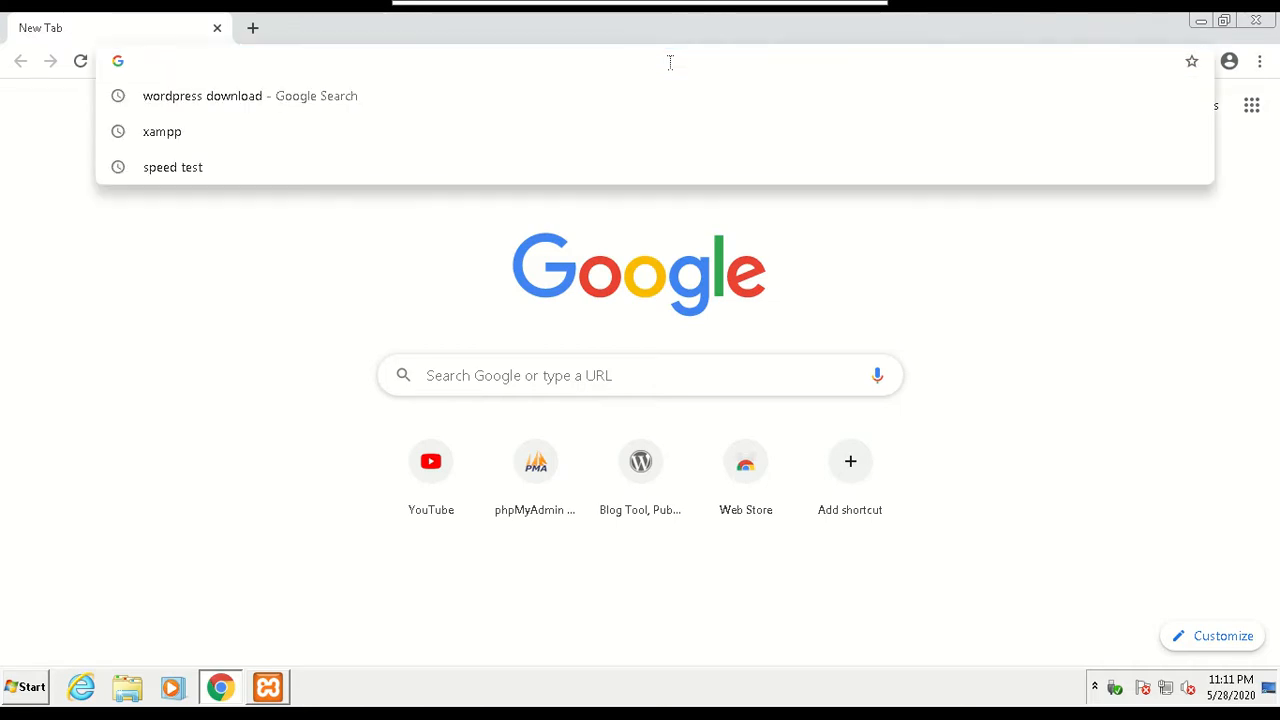
left_click(397, 100)
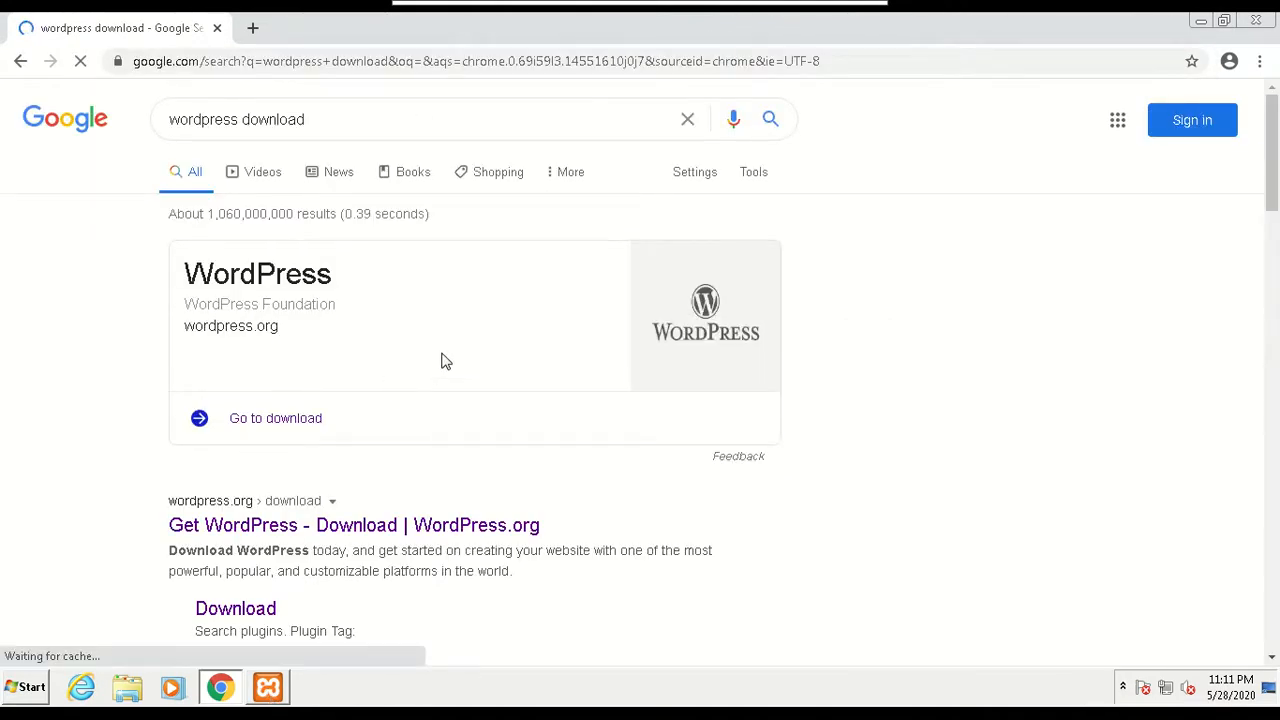
scroll(477, 152, "down", 2)
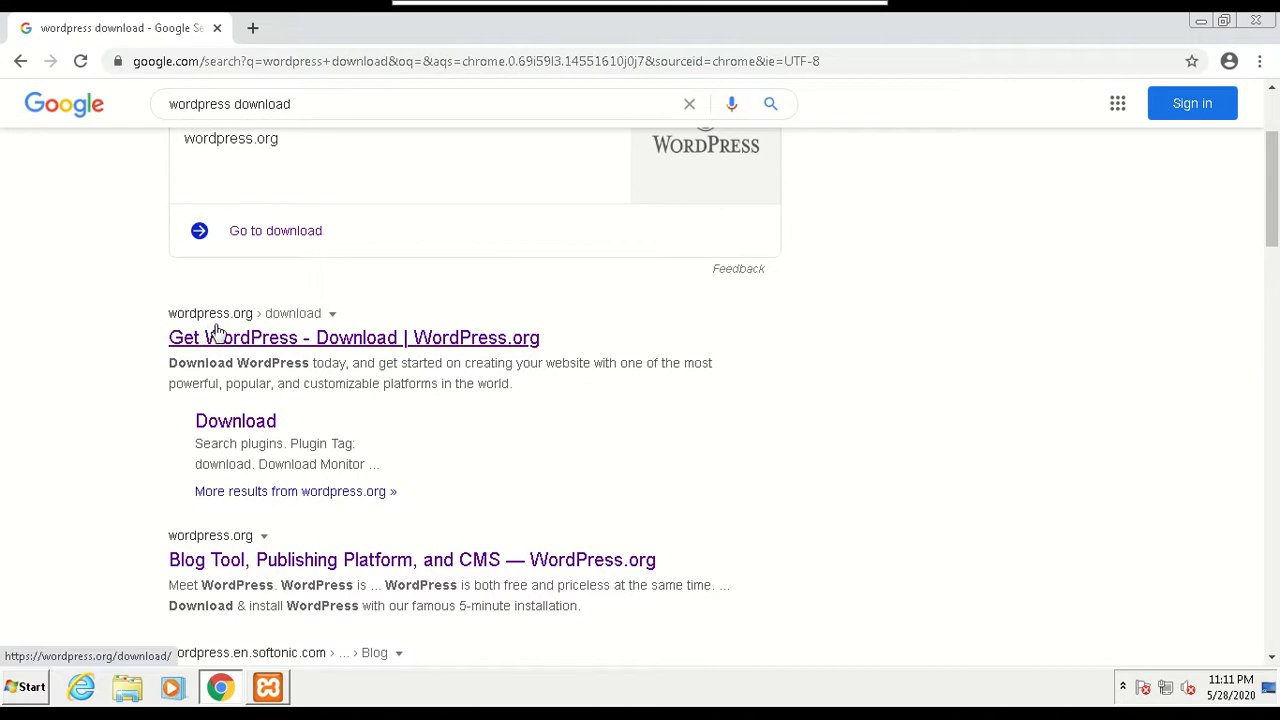
left_click(250, 428)
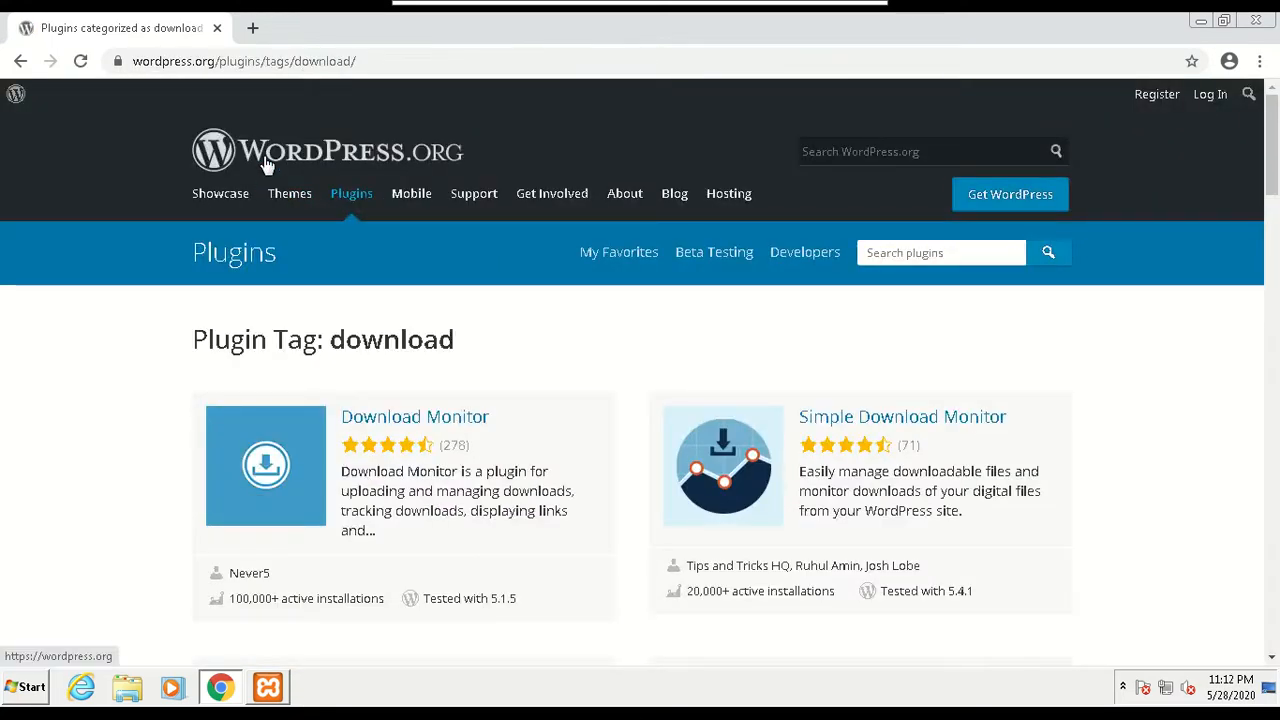
left_click(265, 165)
Step: Open the Get WordPress download page from the link near the end of the WordPress.org home page
scroll(655, 442, "down", 4)
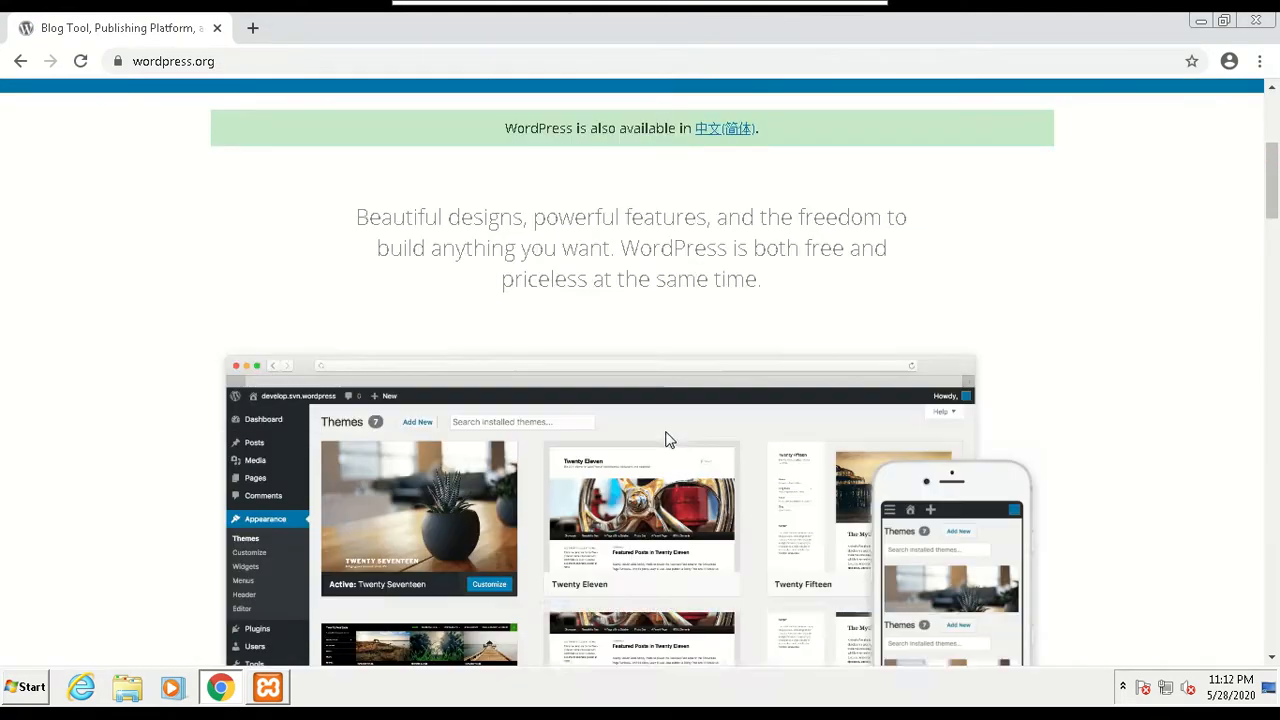
scroll(646, 337, "down", 5)
scroll(648, 338, "down", 3)
scroll(648, 338, "down", 5)
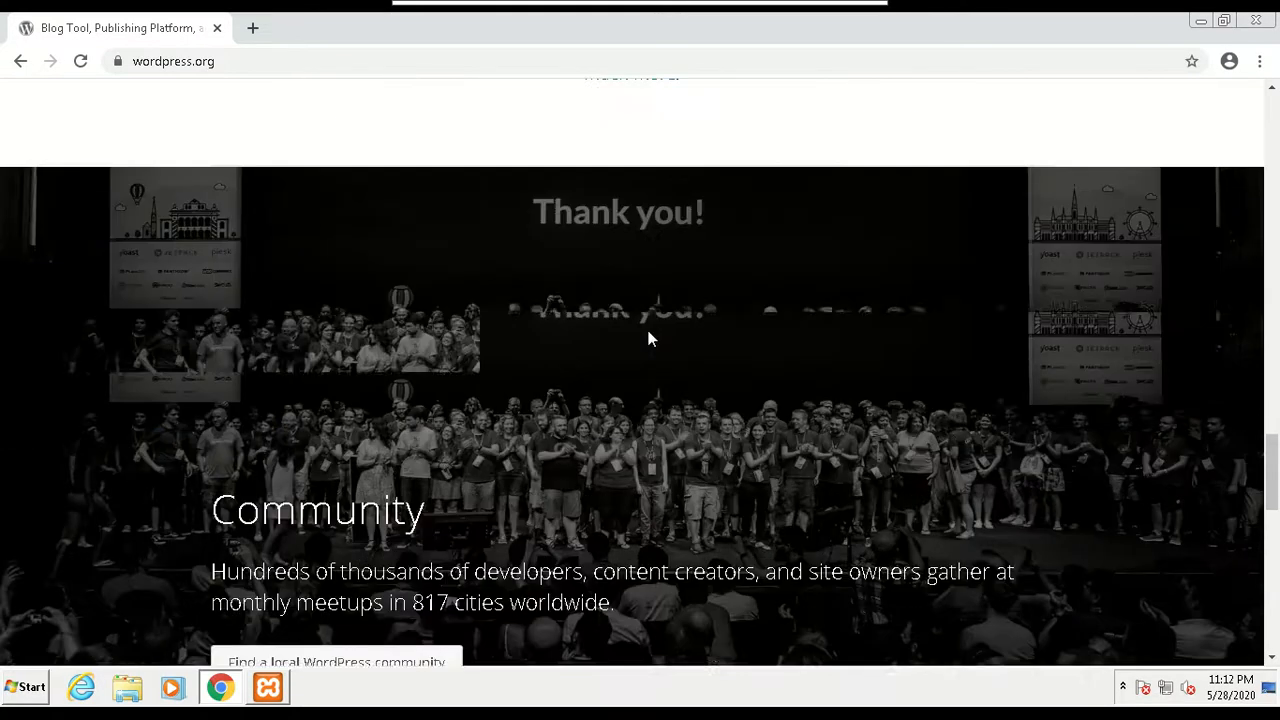
scroll(648, 338, "down", 5)
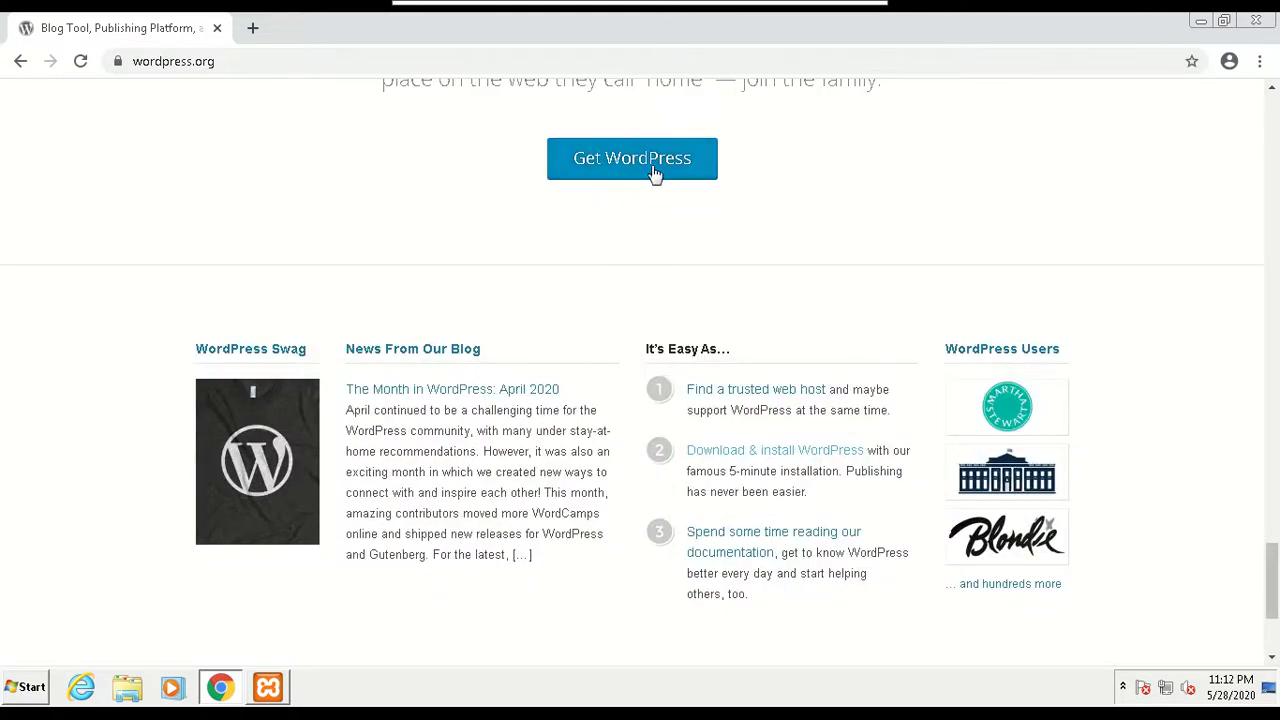
left_click(653, 170)
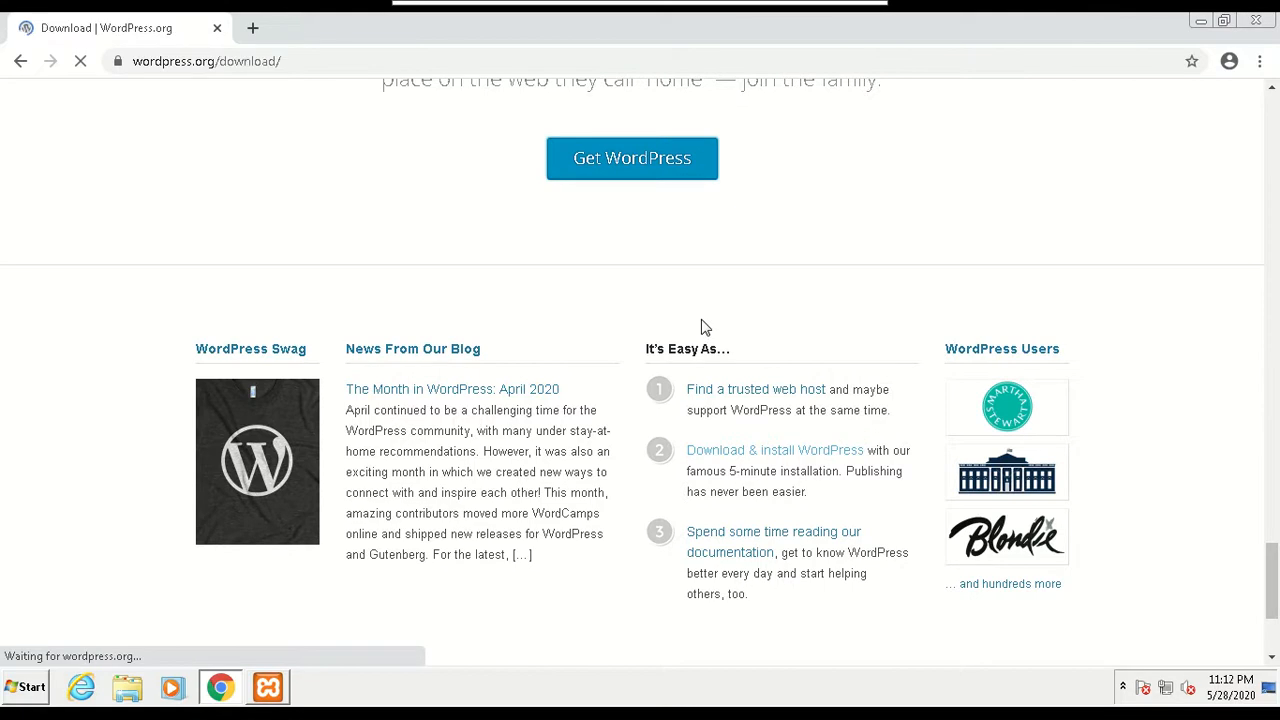
Step: Download the WordPress 5.4.1 zip package, dismiss the thank-you message and minimize the browser
scroll(640, 410, "down", 5)
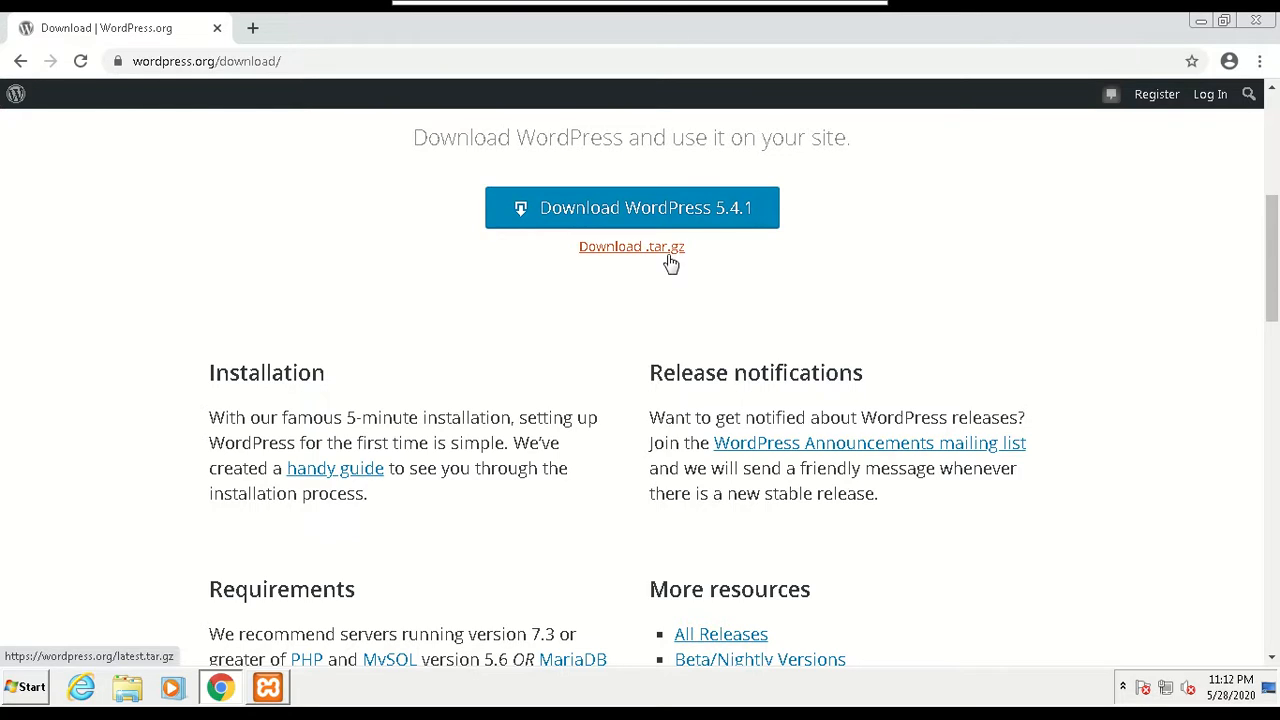
left_click(686, 213)
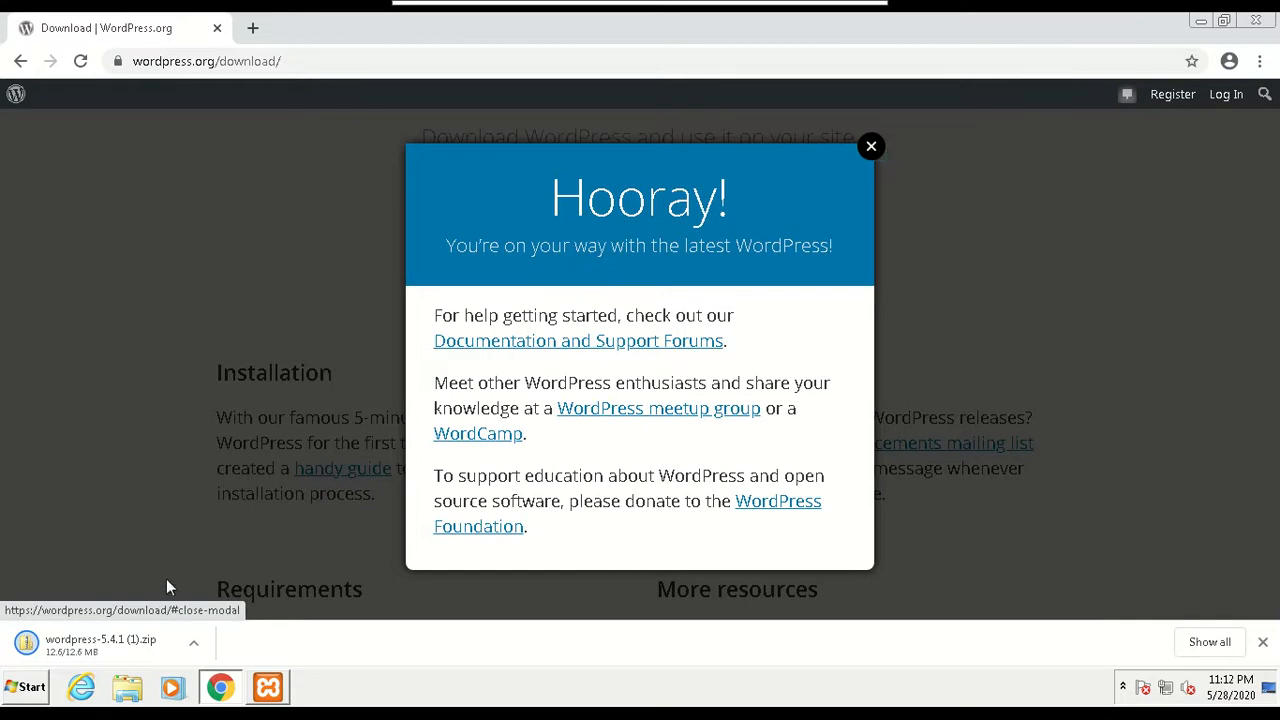
left_click(869, 147)
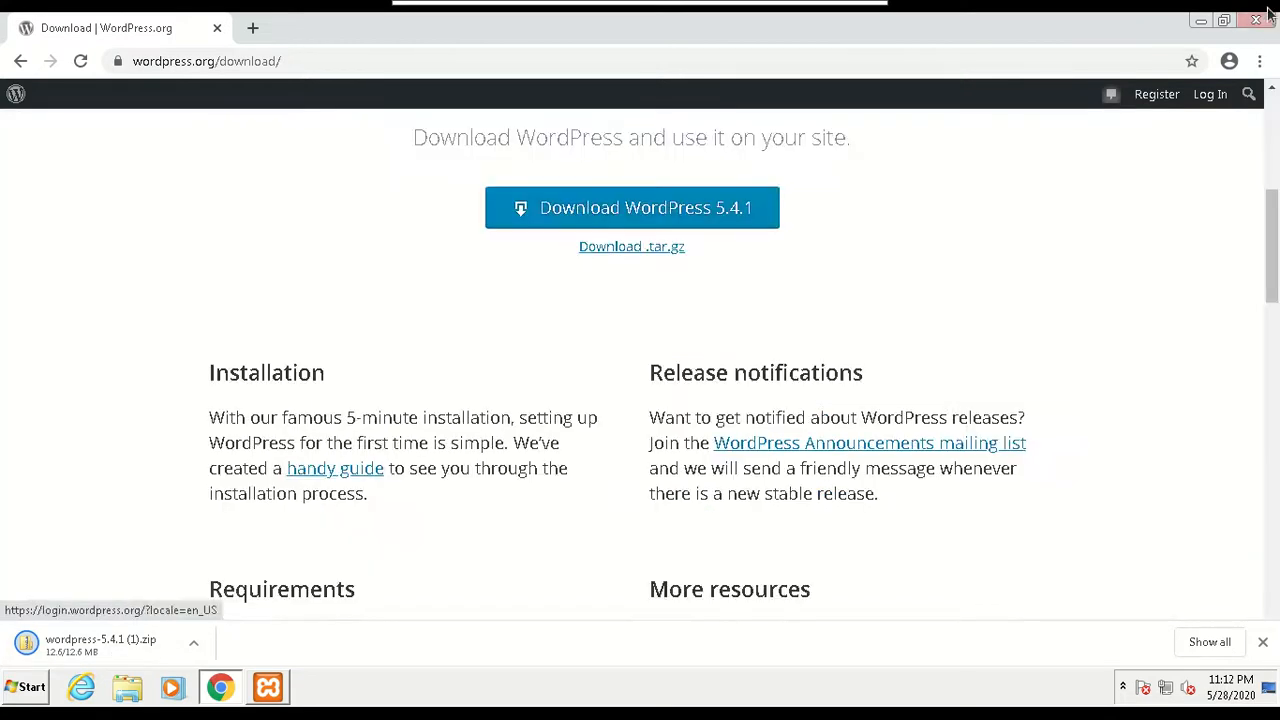
left_click(1201, 21)
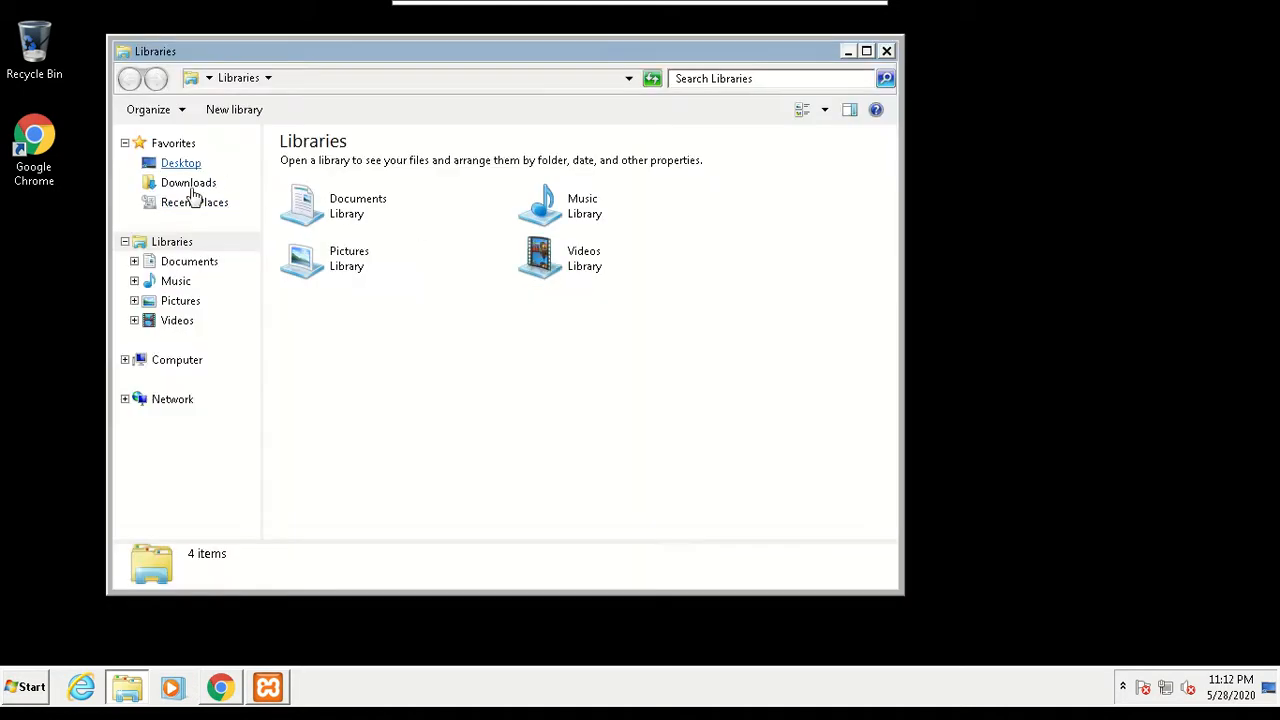
Step: Delete the duplicate archive wordpress-5.4.1 (1).zip from the Downloads folder
left_click(188, 183)
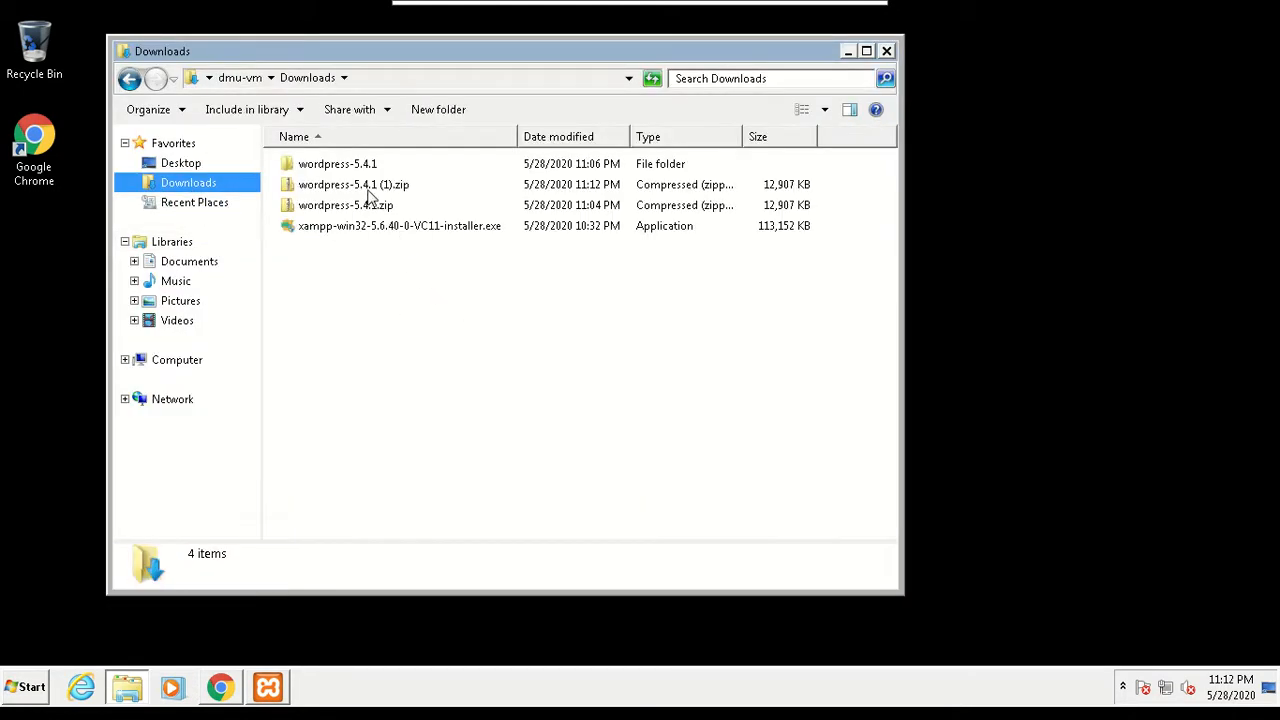
left_click(368, 187)
key("Delete")
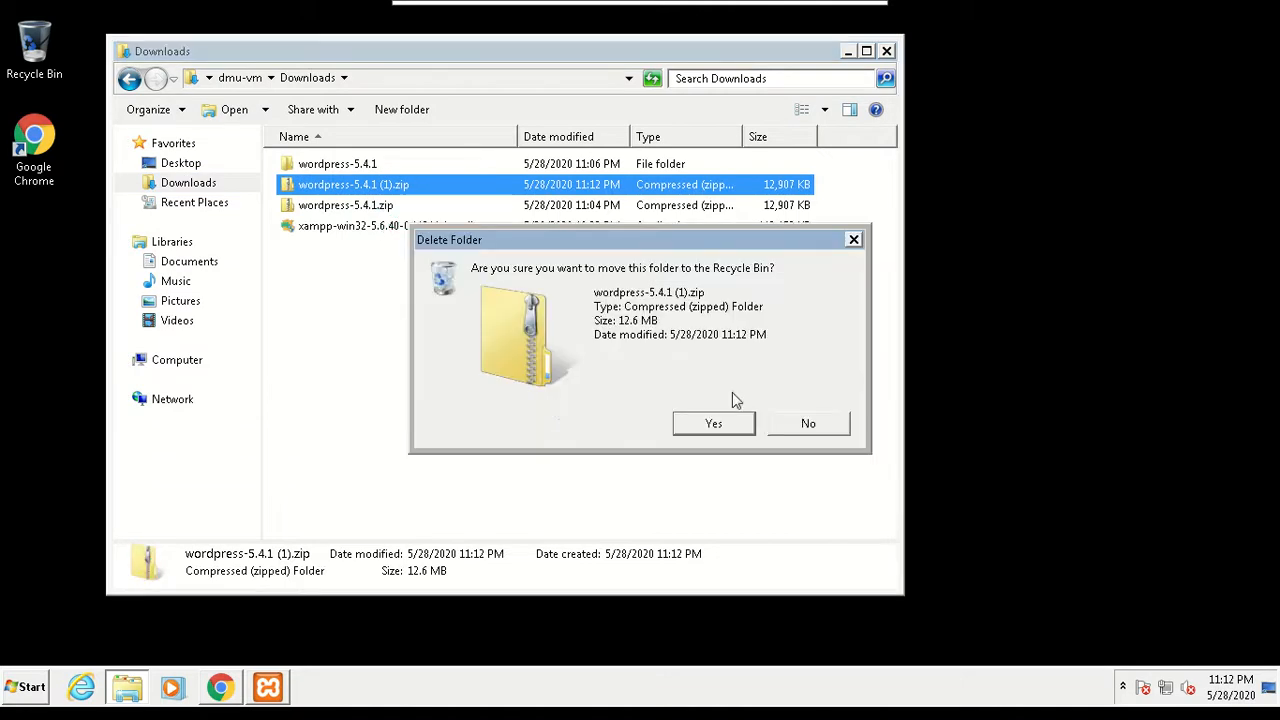
left_click(713, 423)
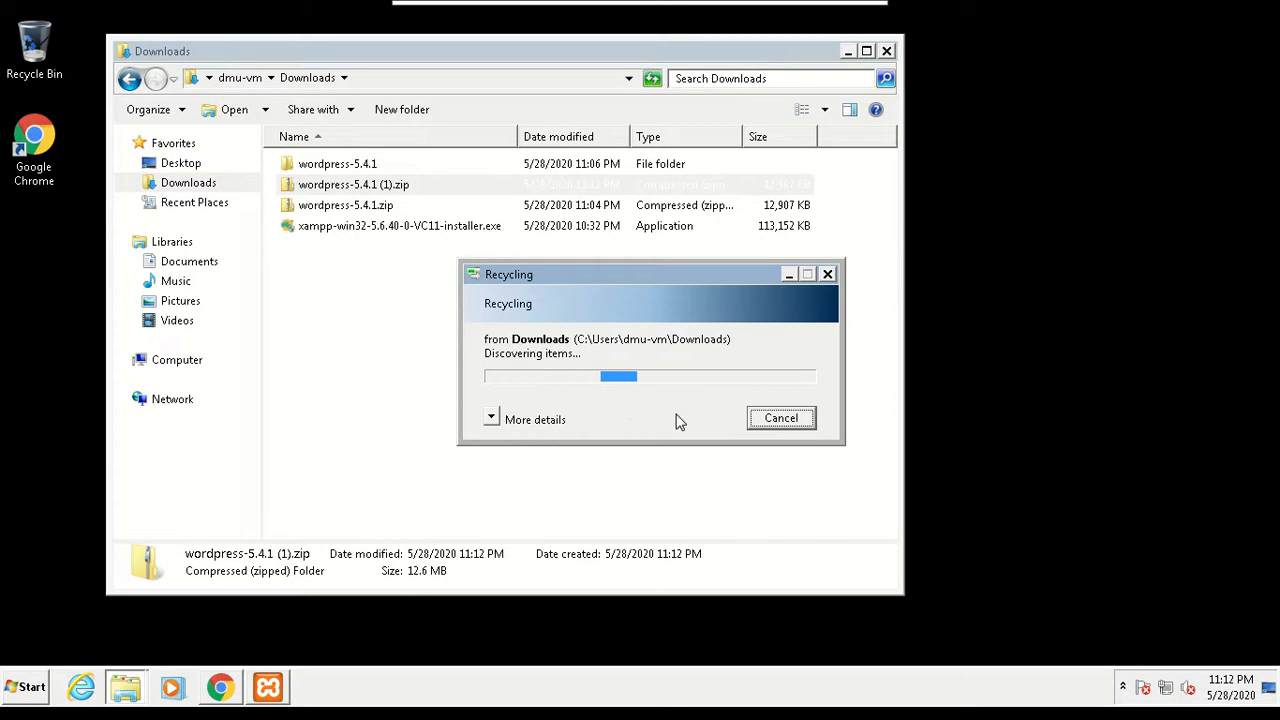
Step: Open the wordpress folder inside the extracted wordpress-5.4.1 folder in Downloads and review its files
left_click(360, 207)
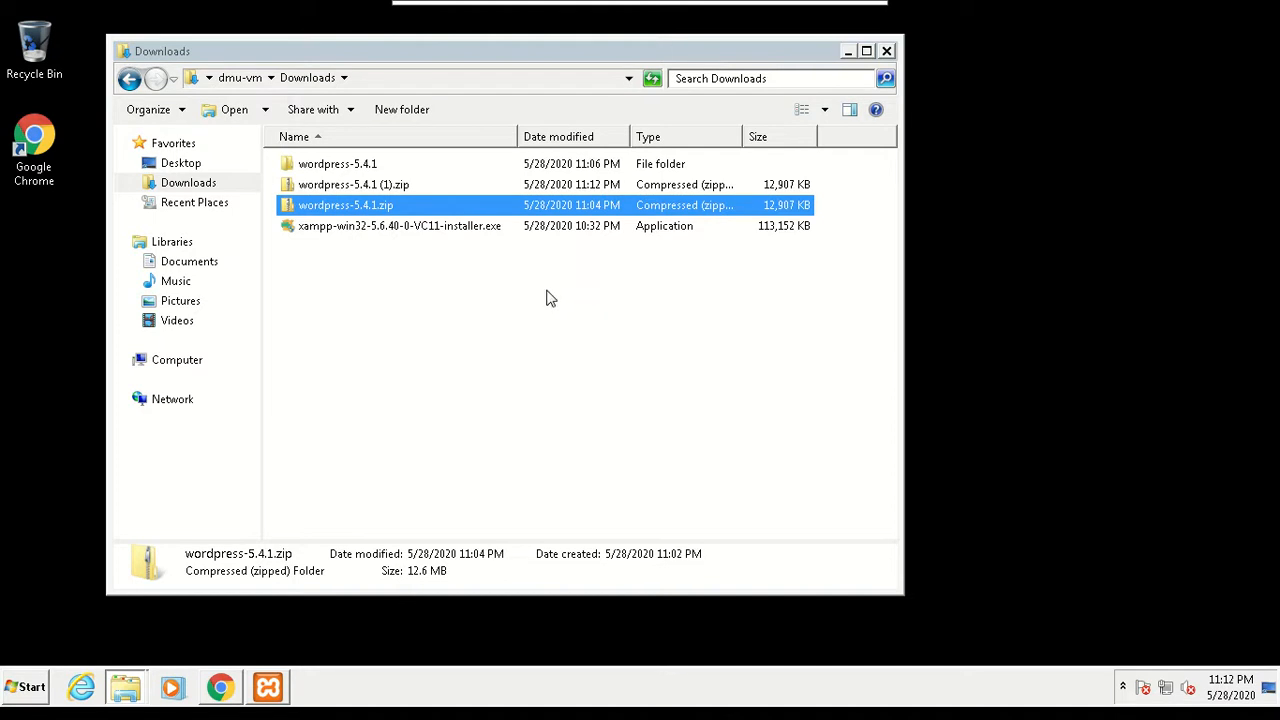
right_click(418, 207)
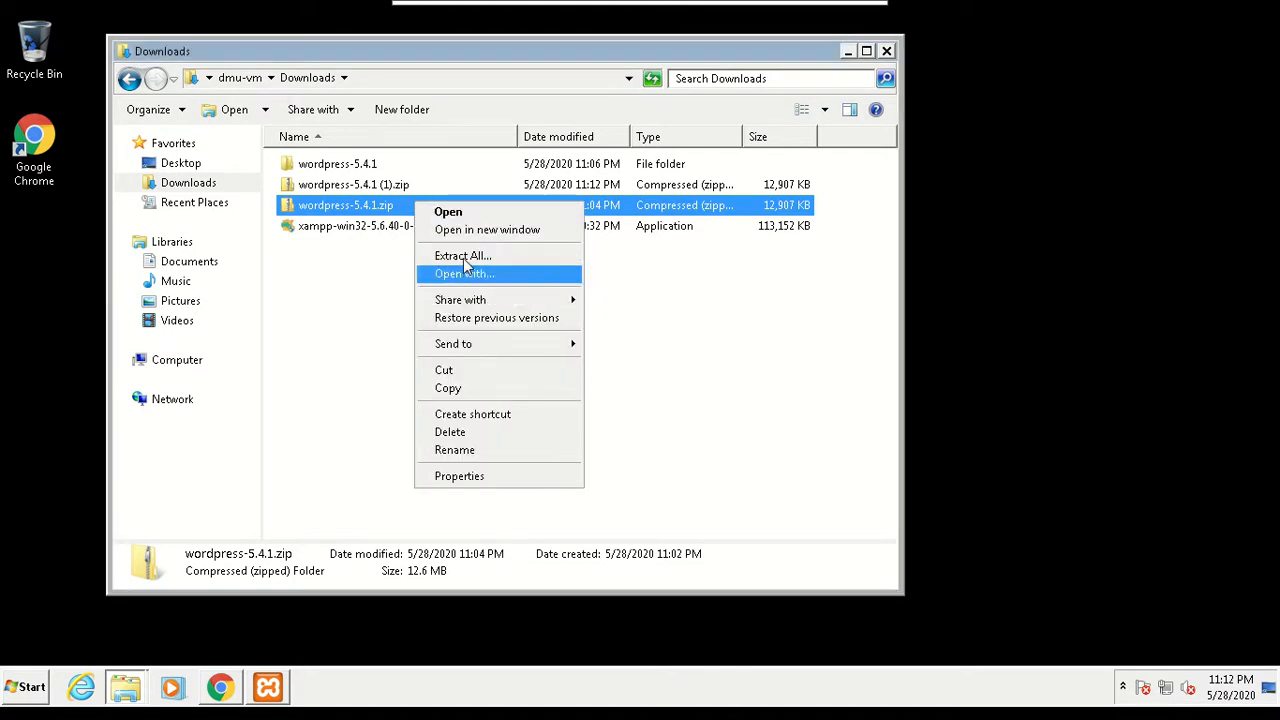
left_click(357, 314)
double_click(330, 166)
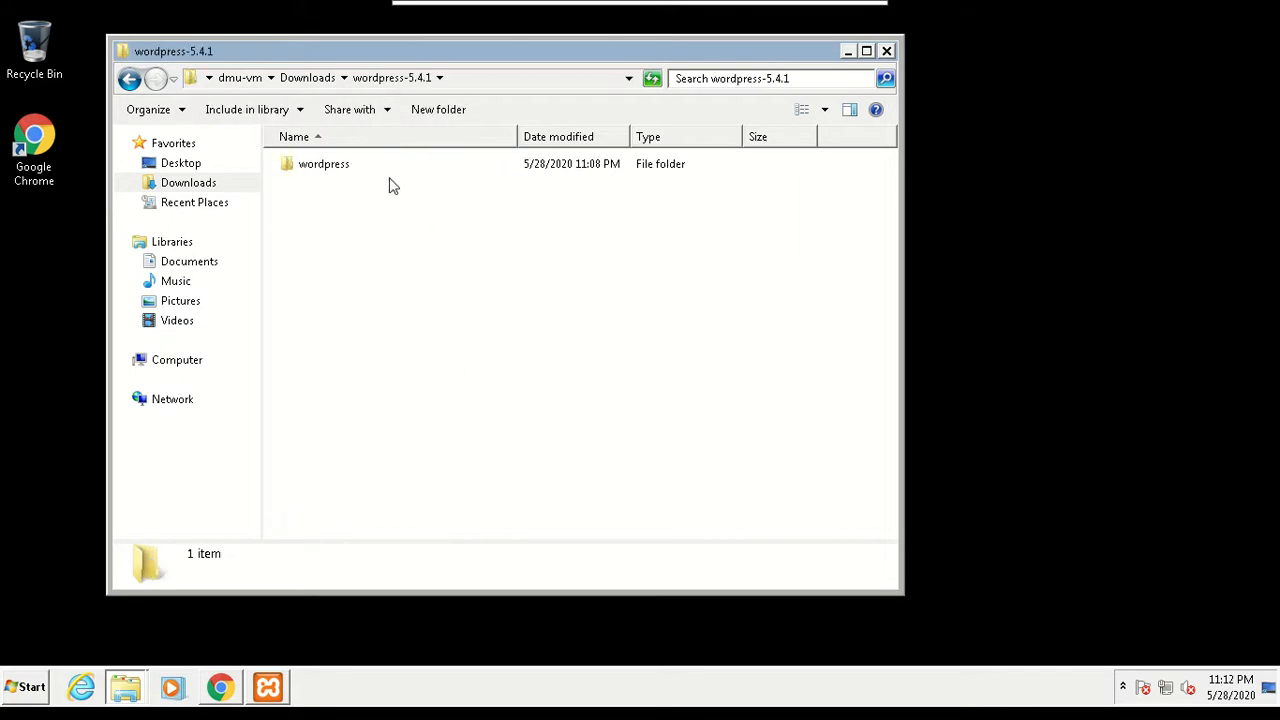
double_click(340, 170)
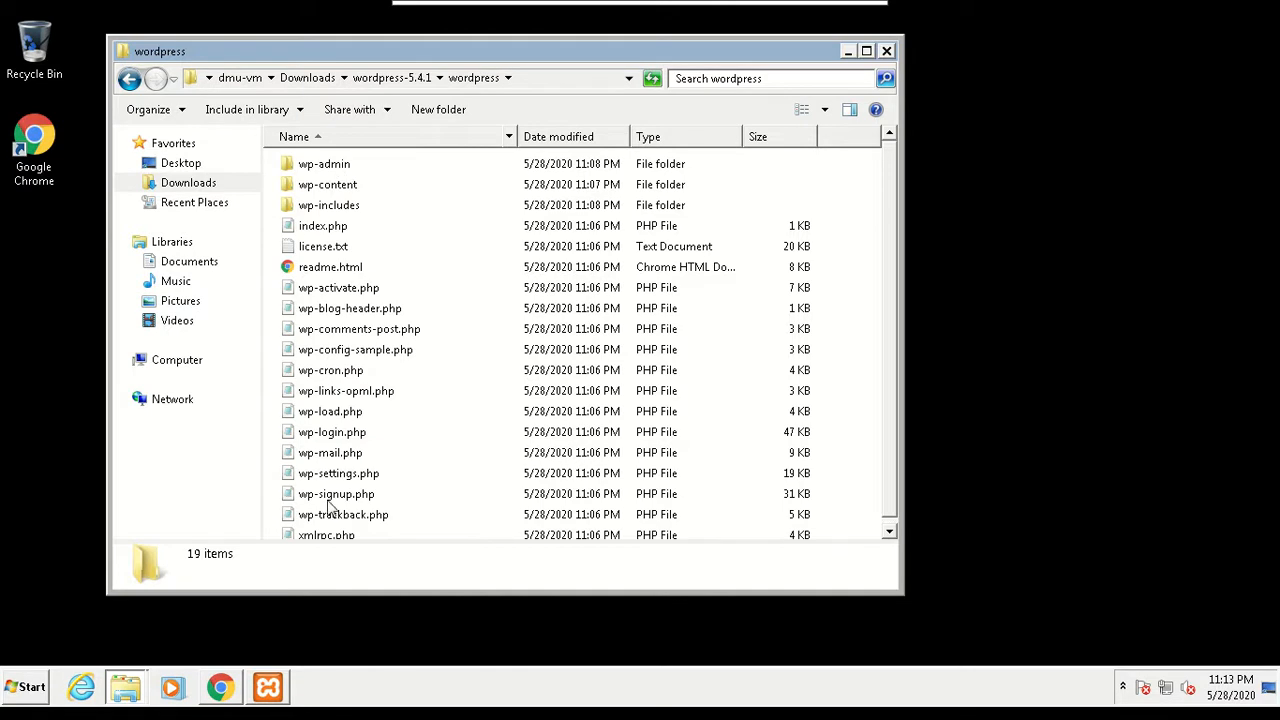
scroll(443, 224, "down", 1)
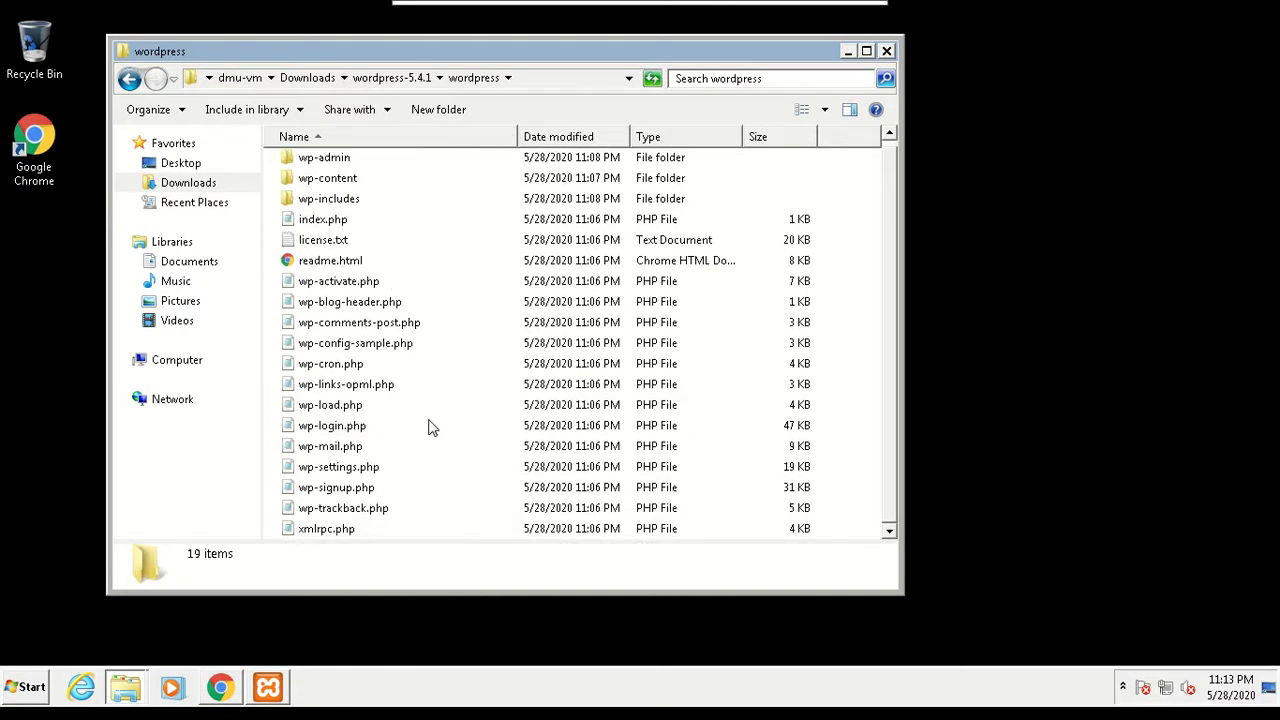
scroll(432, 427, "up", 1)
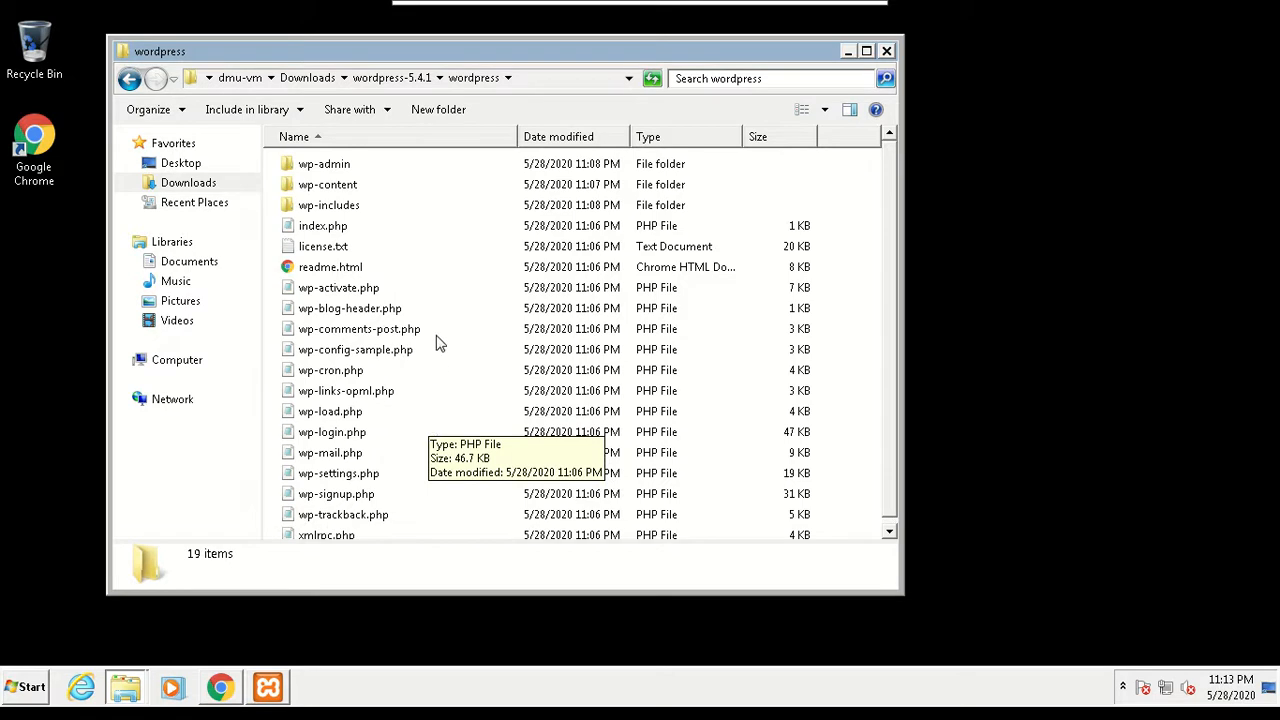
left_click(269, 690)
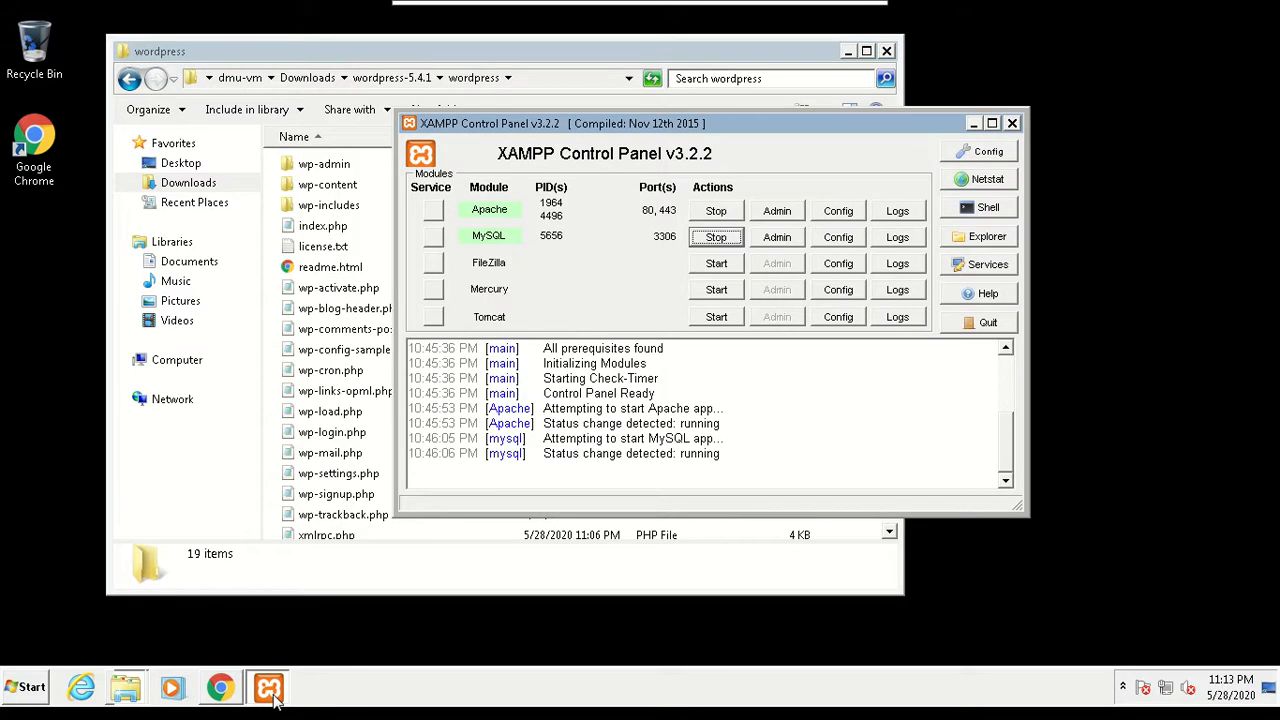
left_click(271, 690)
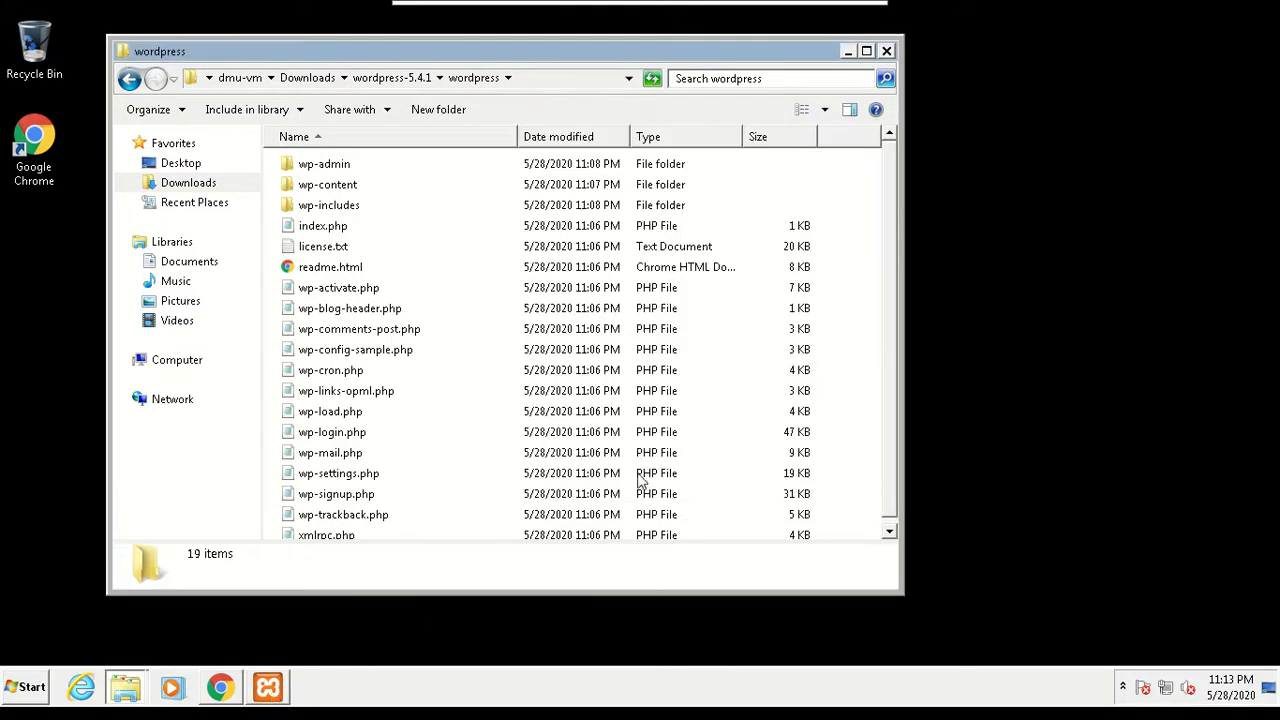
Step: Select all files and folders inside the extracted wordpress folder
left_click(450, 270)
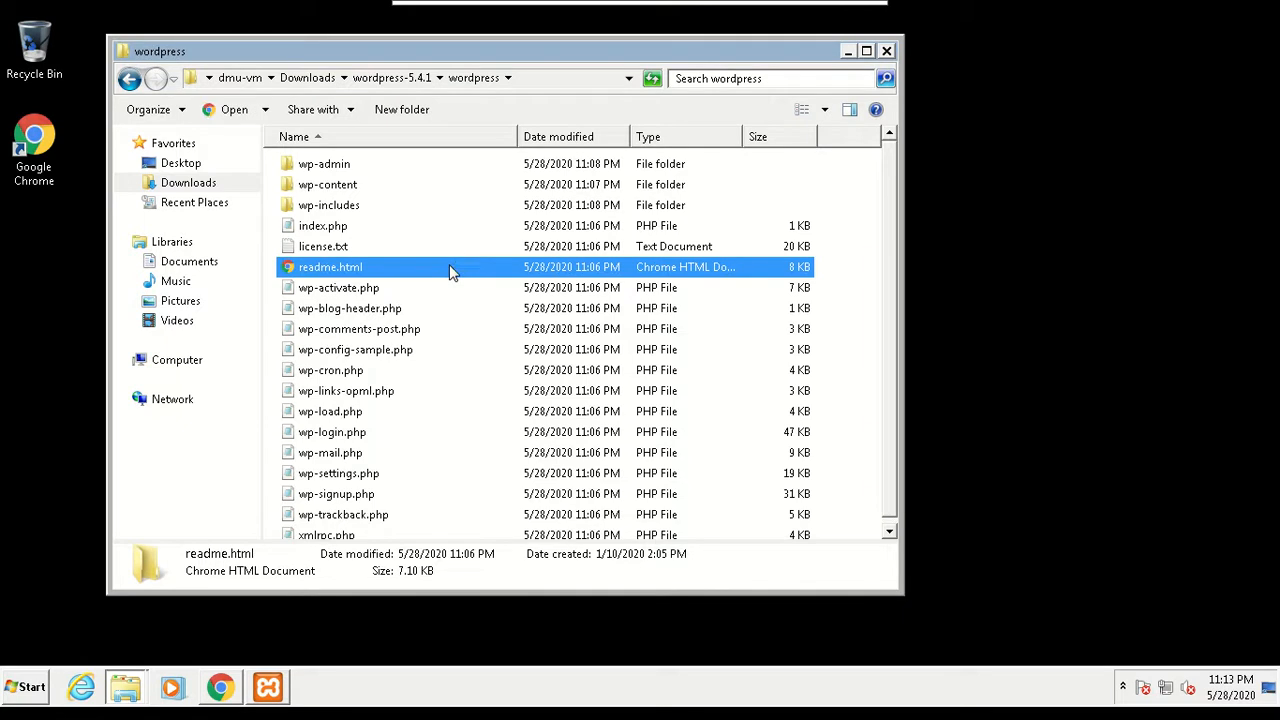
left_click(366, 167)
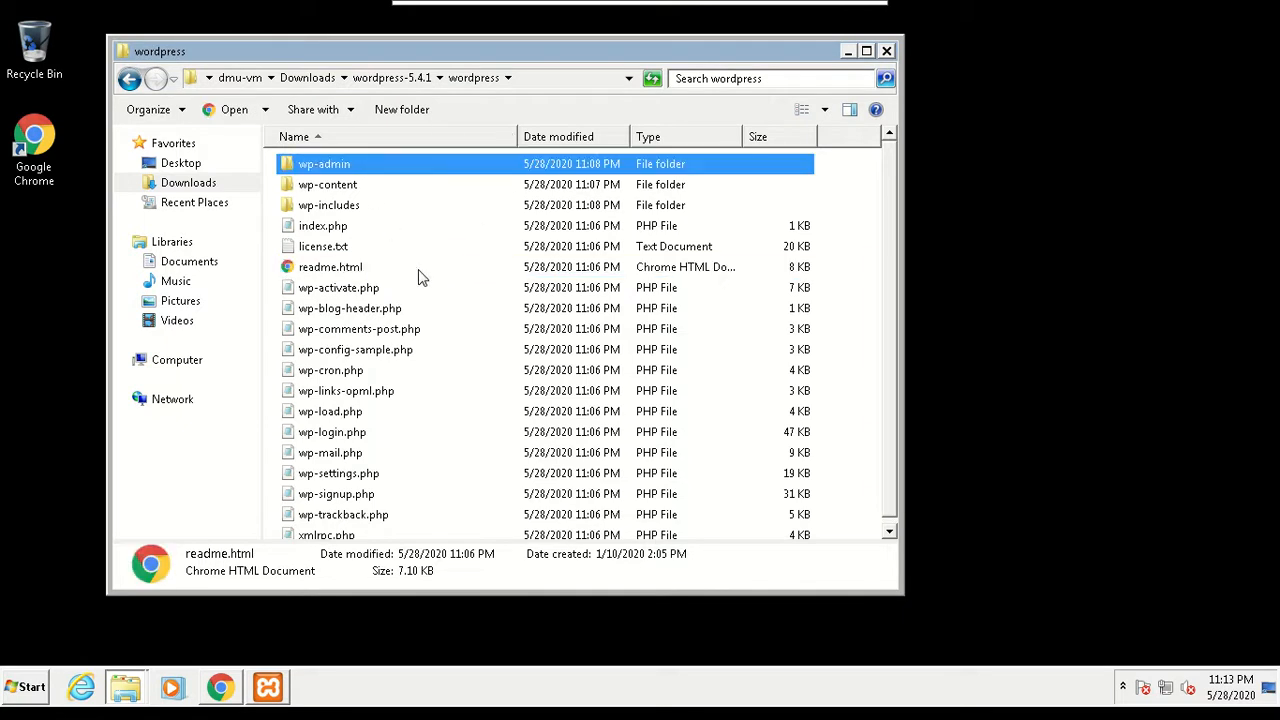
key("ctrl+a")
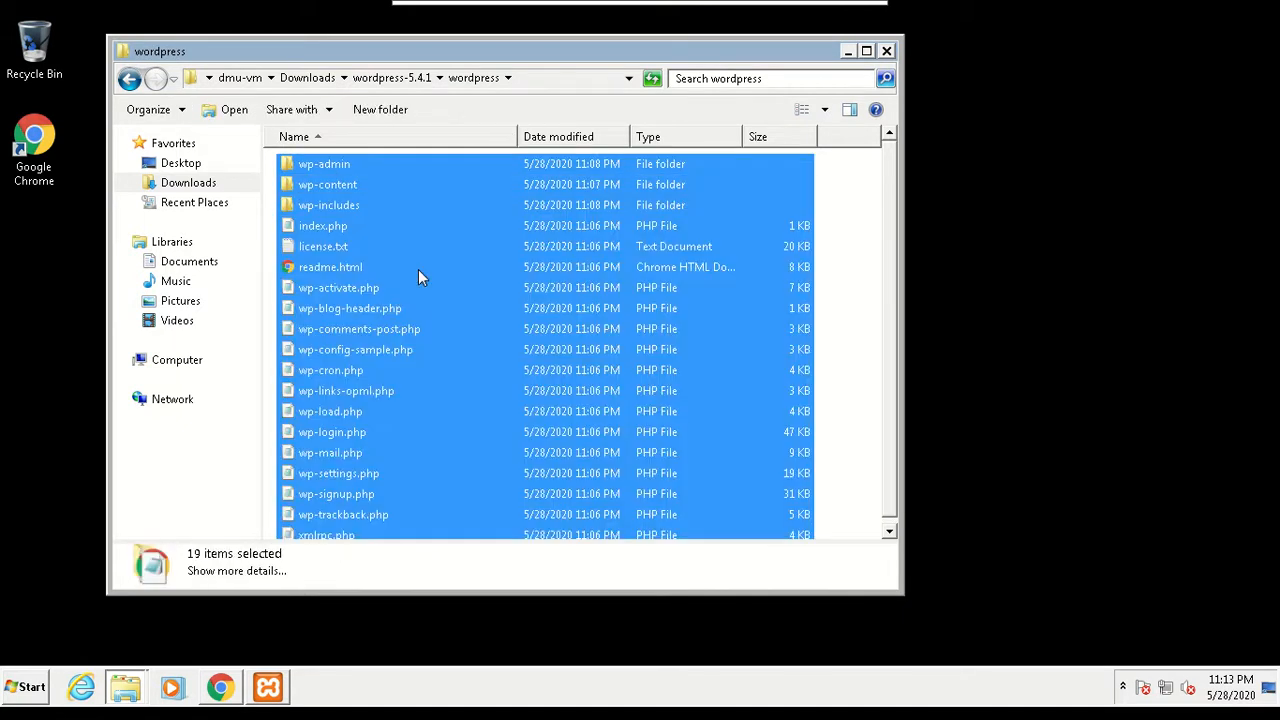
Step: Open the htdocs folder inside xampp on Local Disk (C:)
left_click(185, 360)
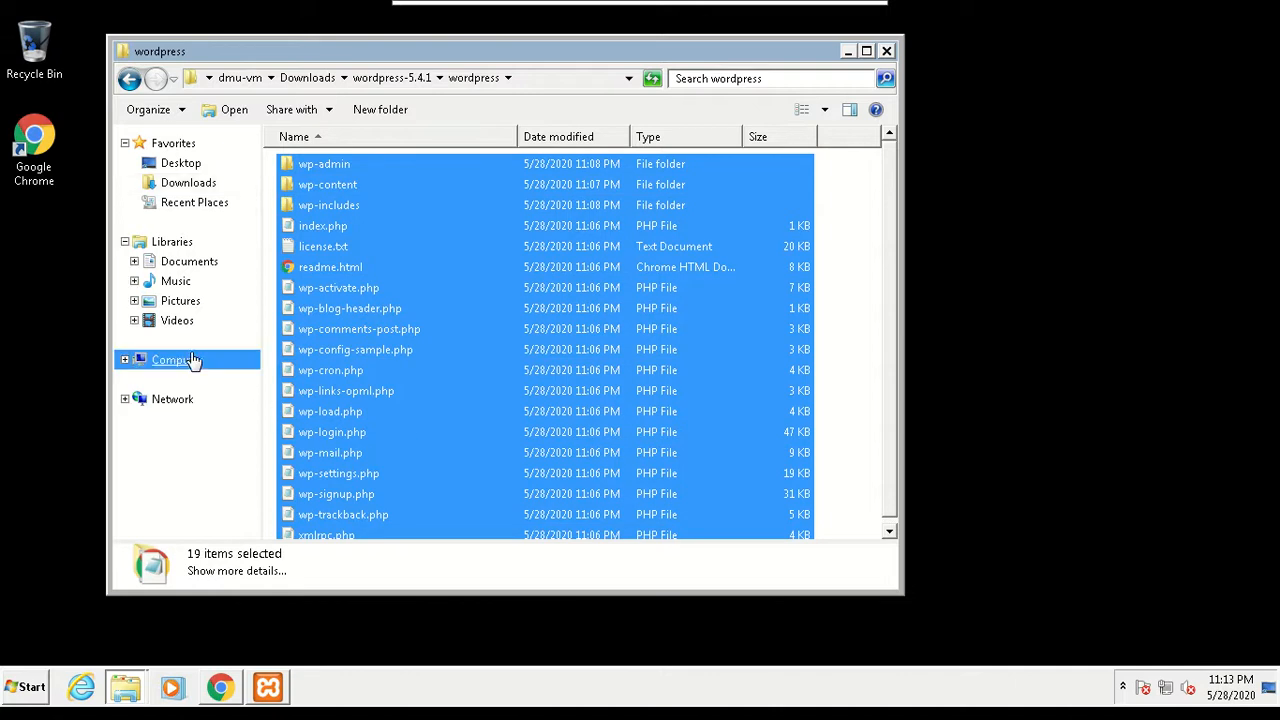
double_click(395, 190)
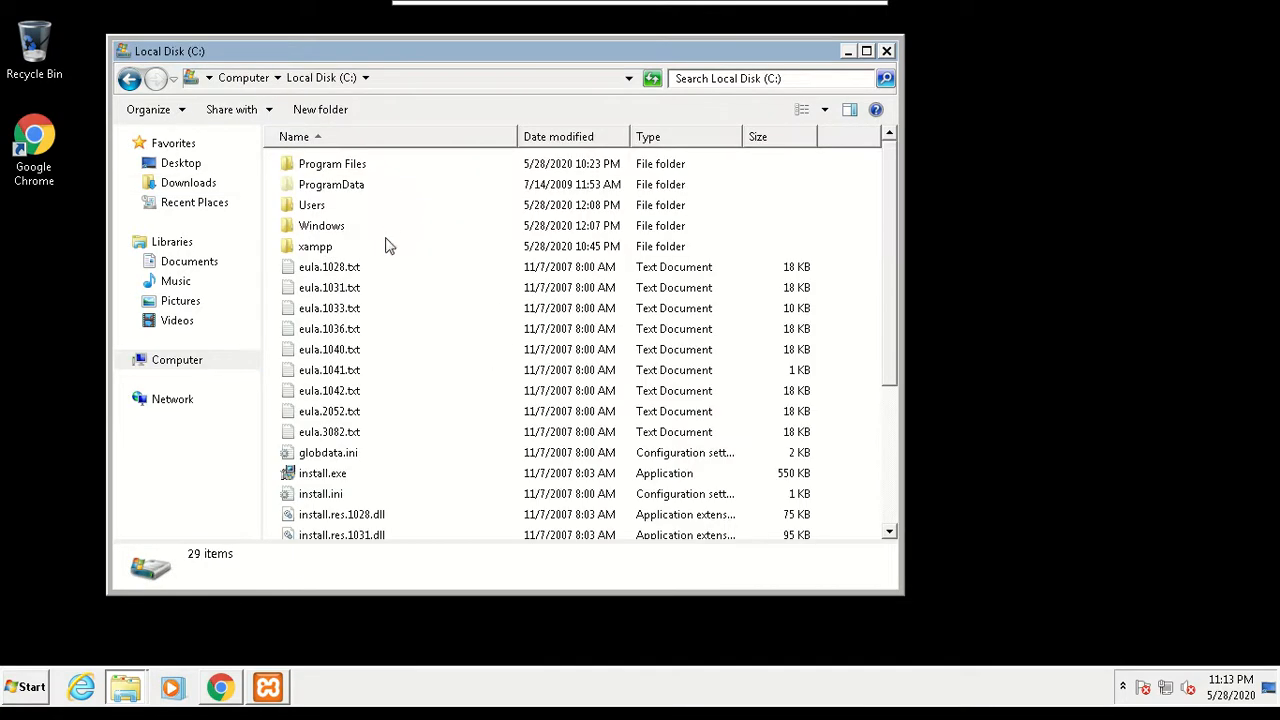
double_click(315, 247)
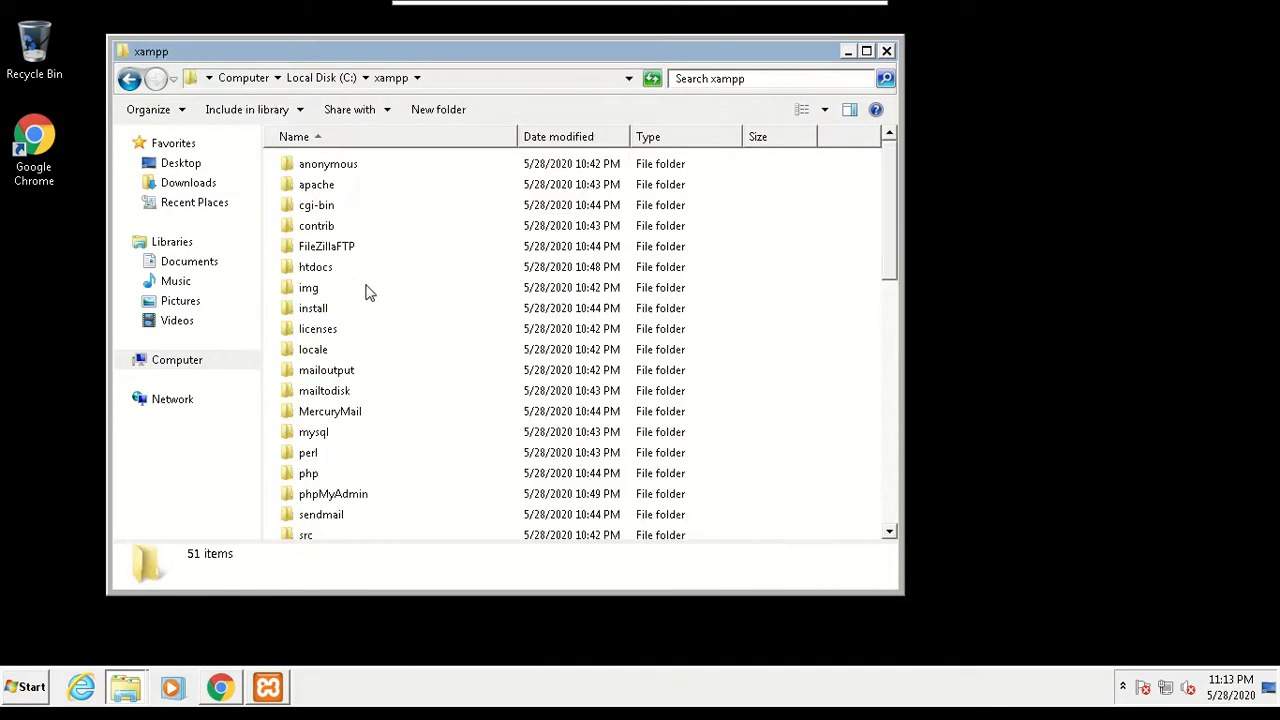
double_click(330, 271)
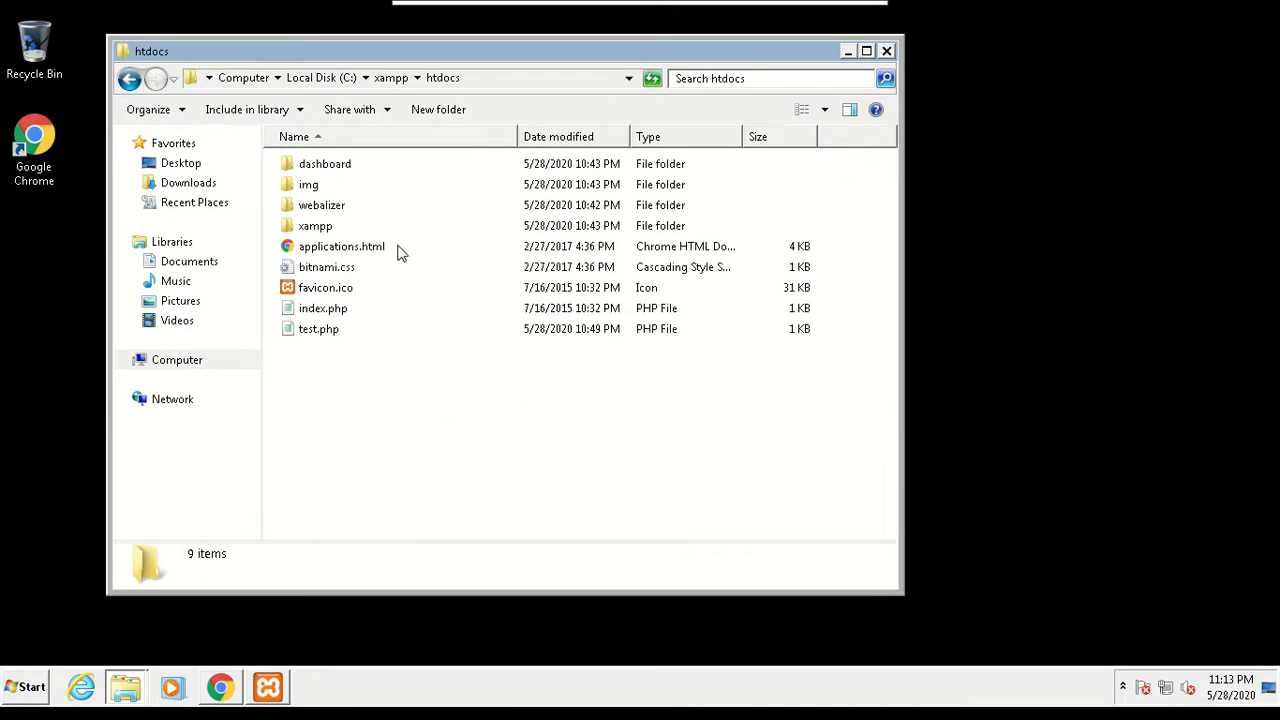
Step: Create a new folder named blog inside the htdocs folder
right_click(350, 443)
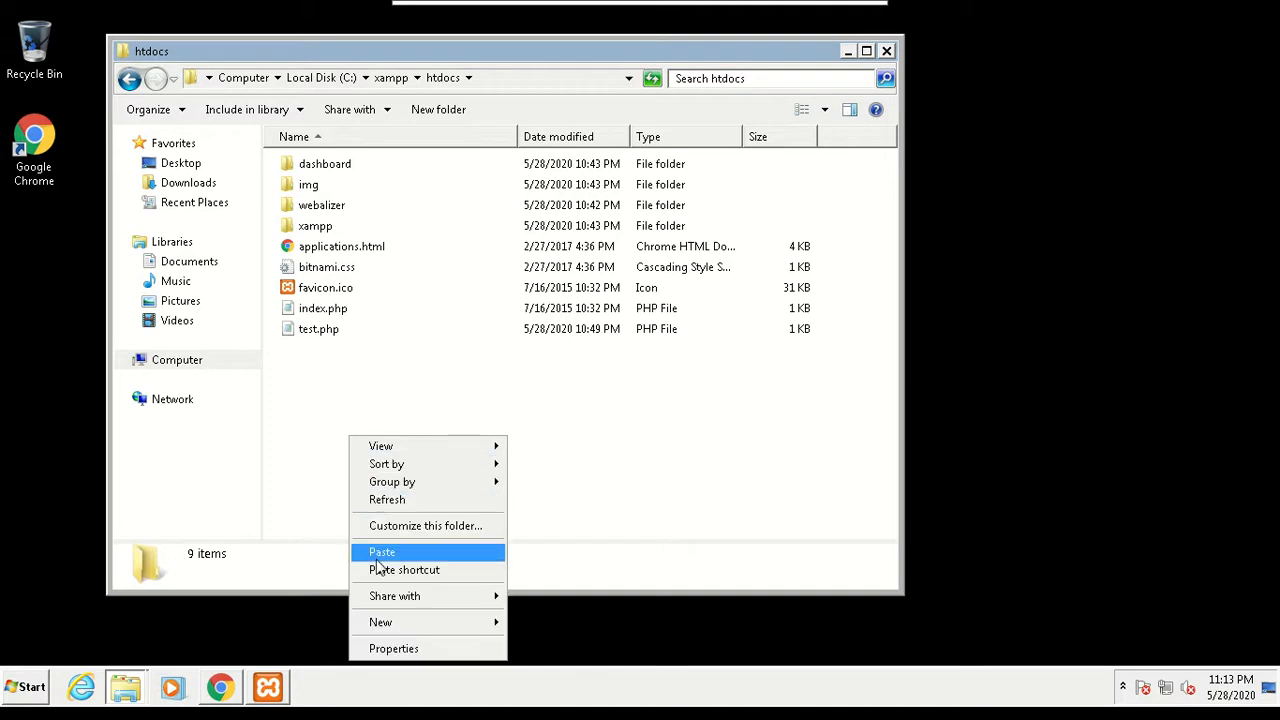
left_click(451, 430)
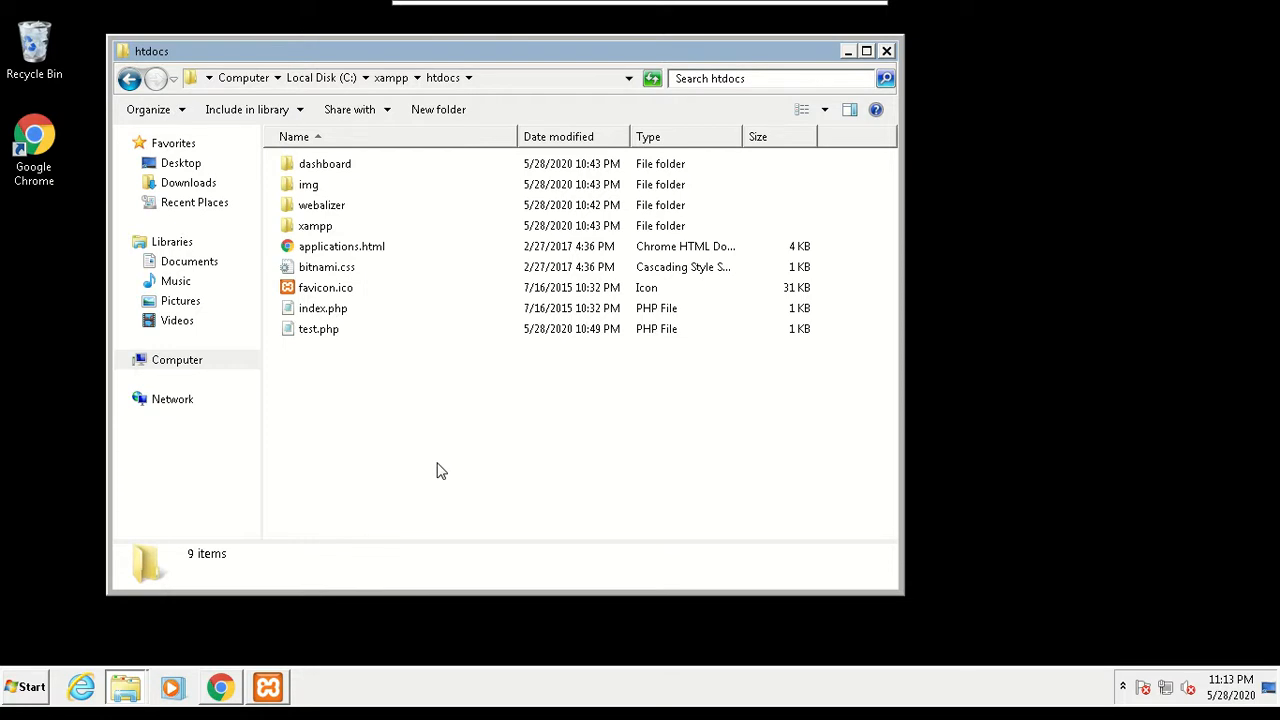
right_click(392, 447)
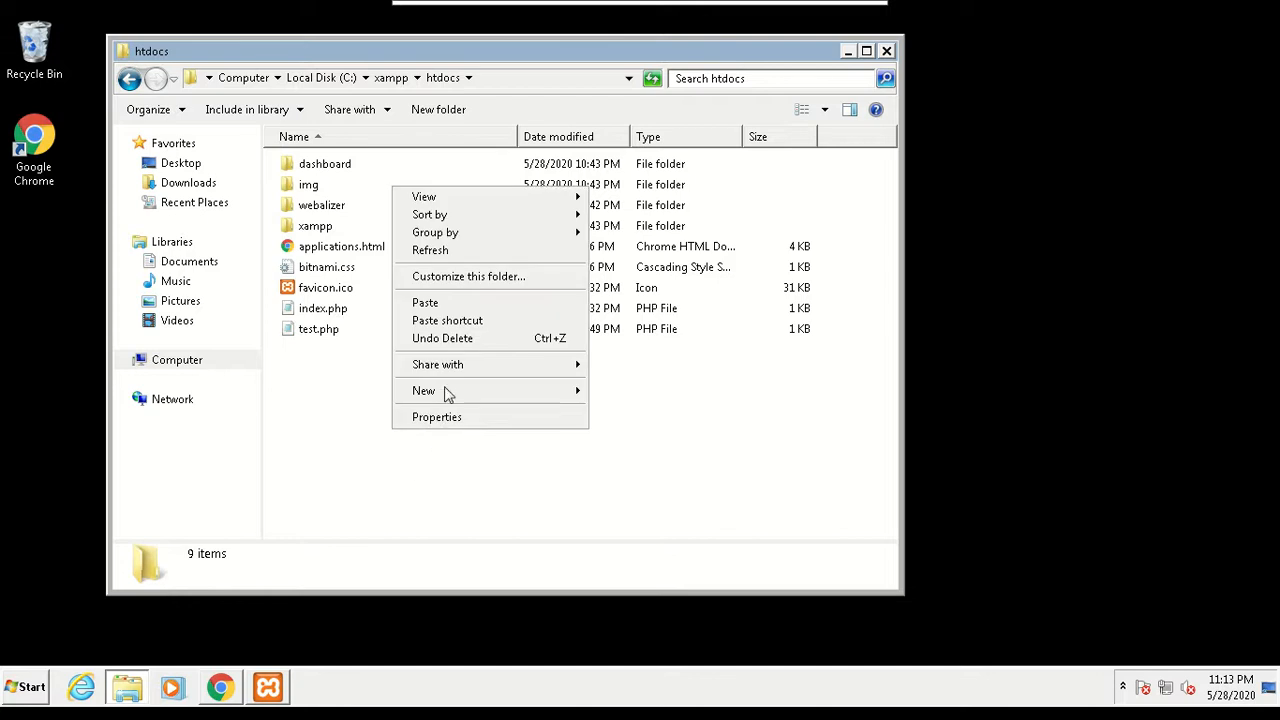
mouse_move(447, 391)
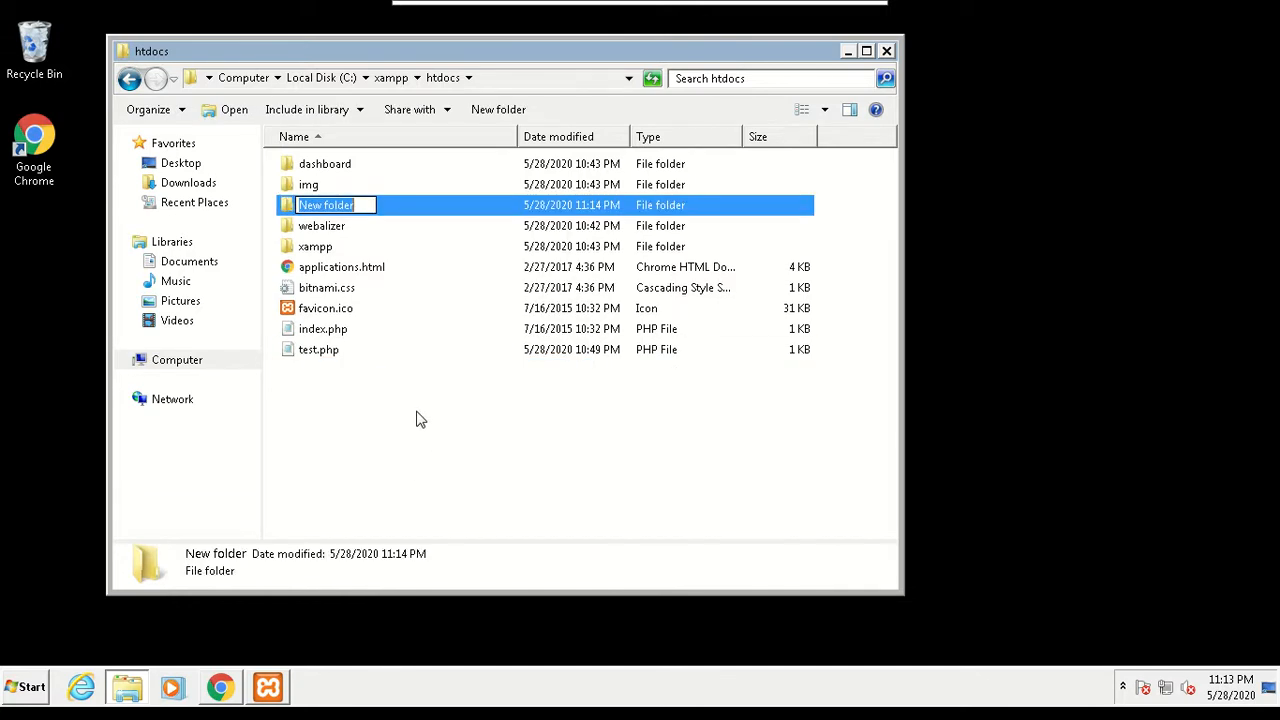
type("blog")
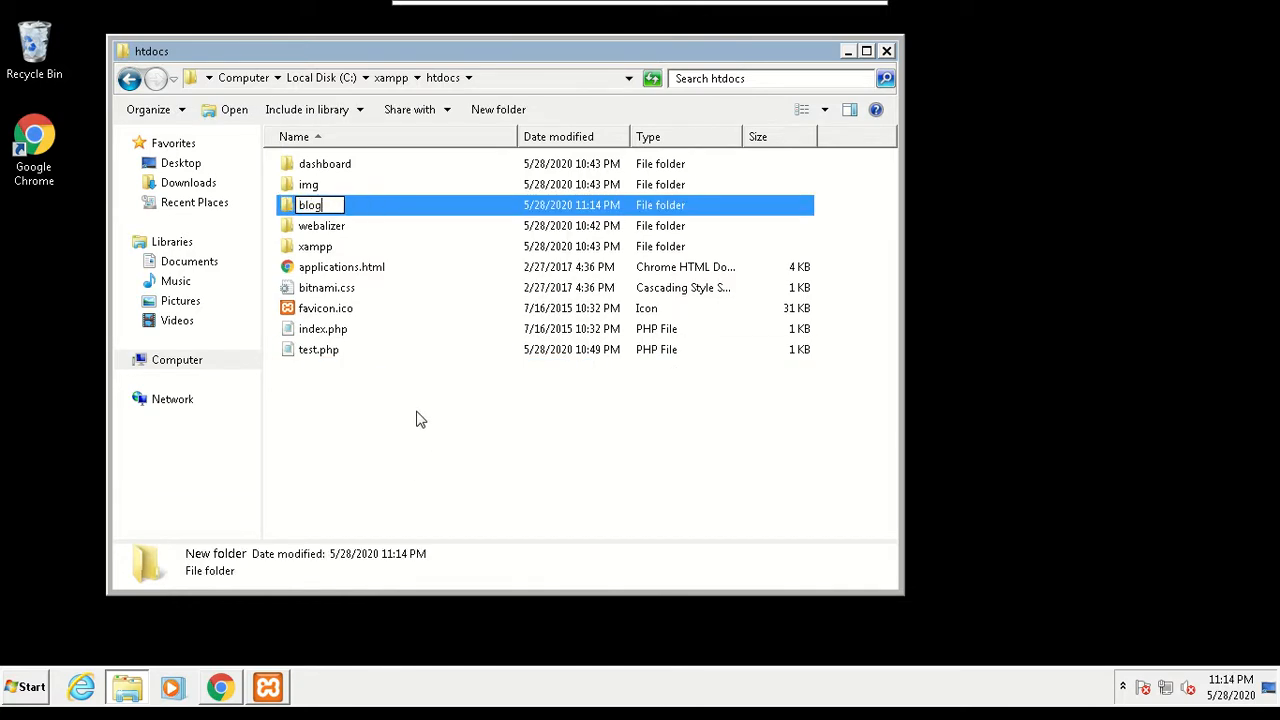
key("Return")
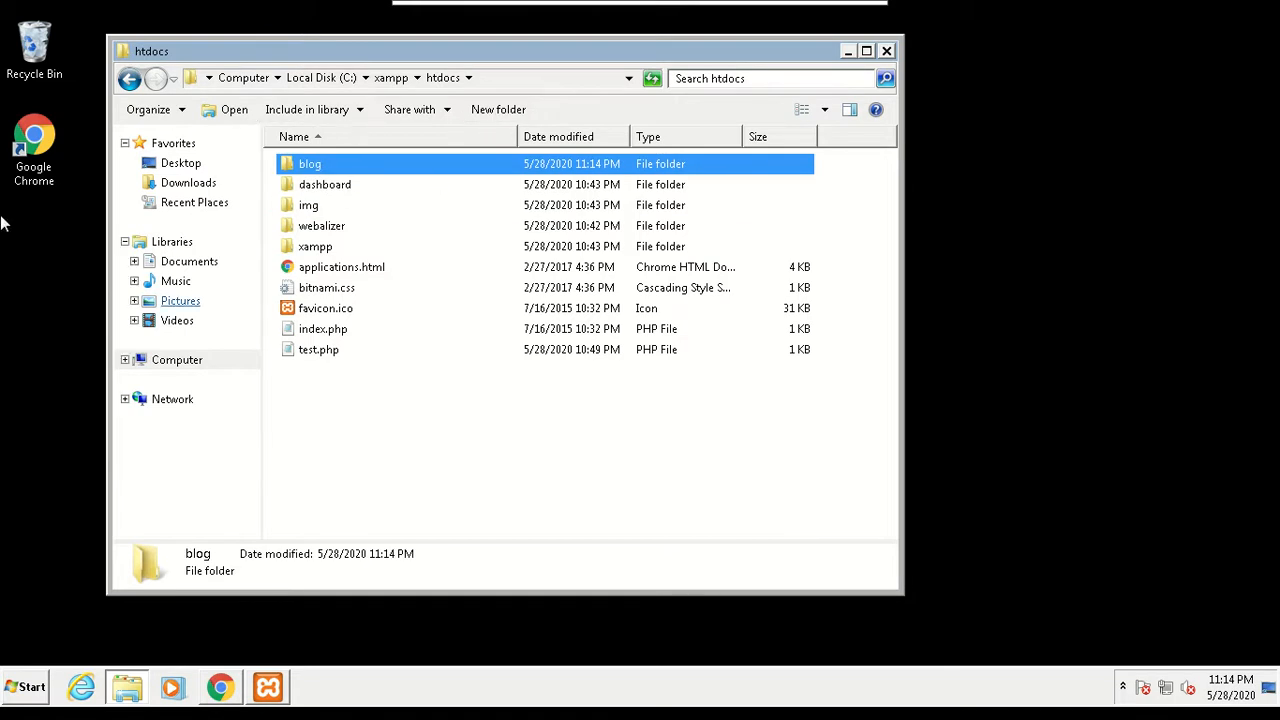
Step: Open a new Google Chrome window and load localhost/blog to view the new folder's page
left_click(36, 137)
double_click(37, 138)
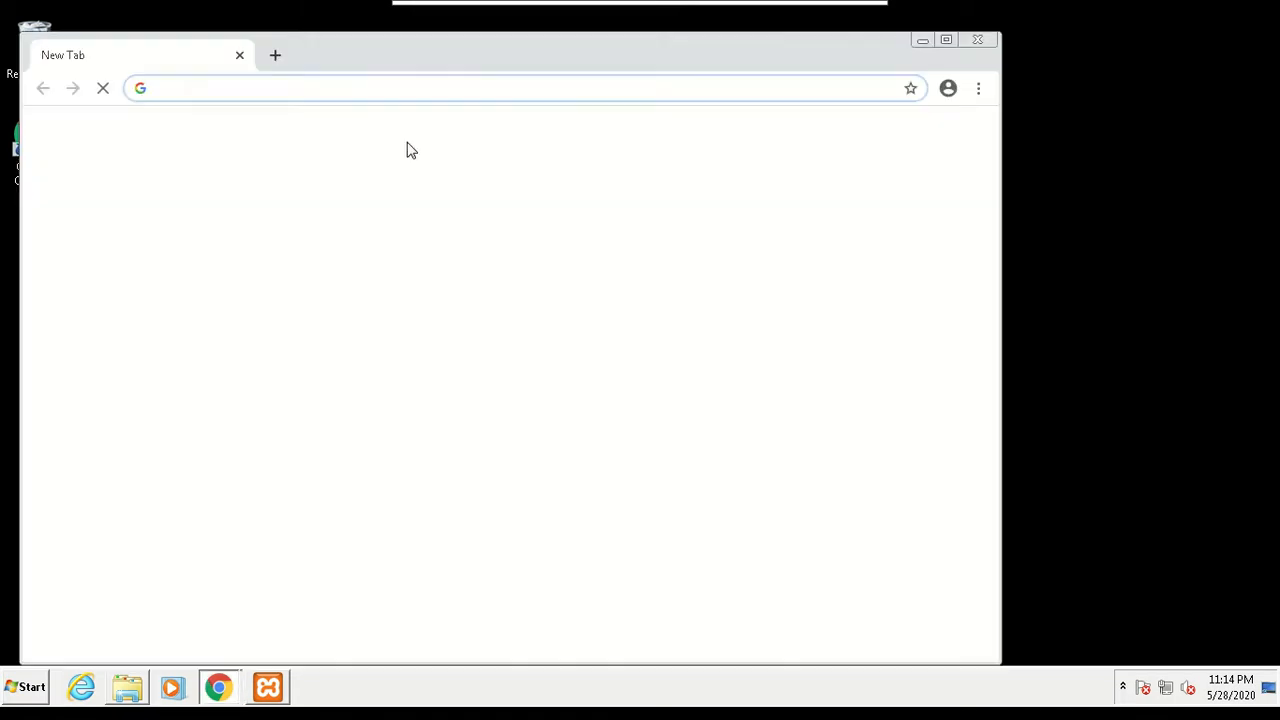
left_click(381, 87)
type("local")
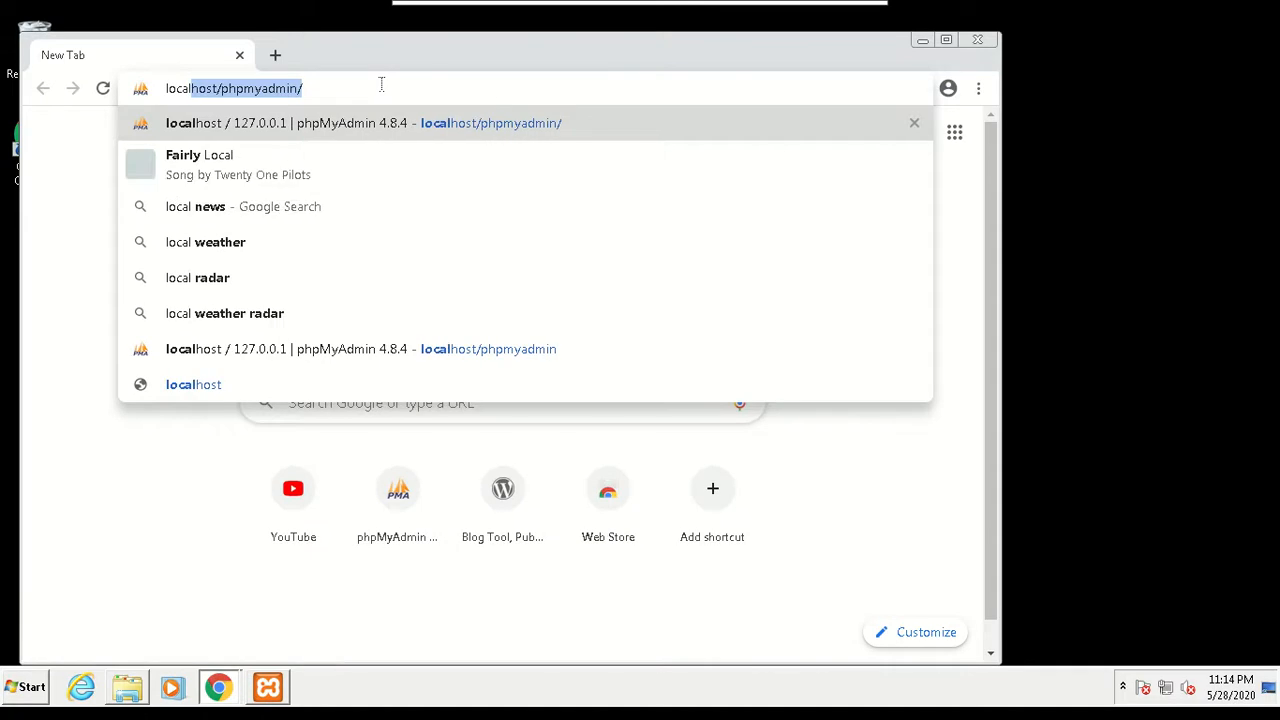
key("Right")
key("BackSpace")
key("BackSpace")
key("BackSpace")
key("BackSpace")
key("BackSpace")
key("BackSpace")
key("BackSpace")
key("BackSpace")
key("BackSpace")
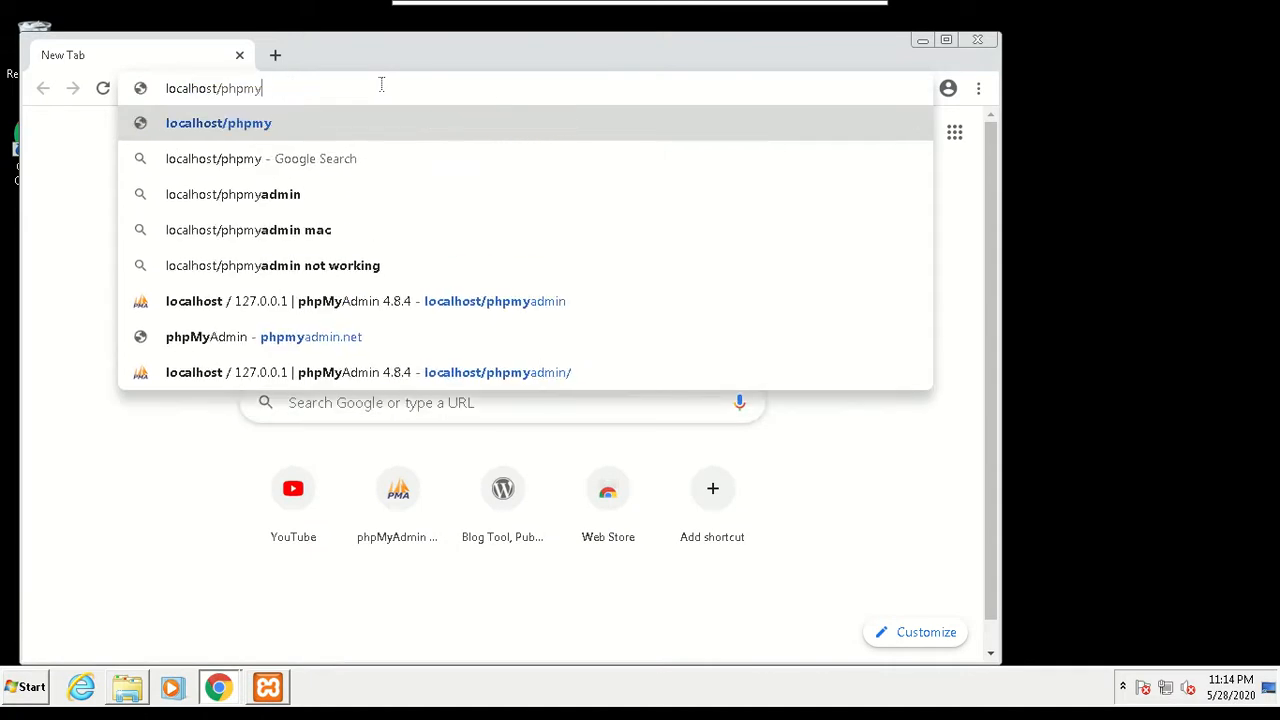
key("BackSpace")
key("BackSpace")
type("blog")
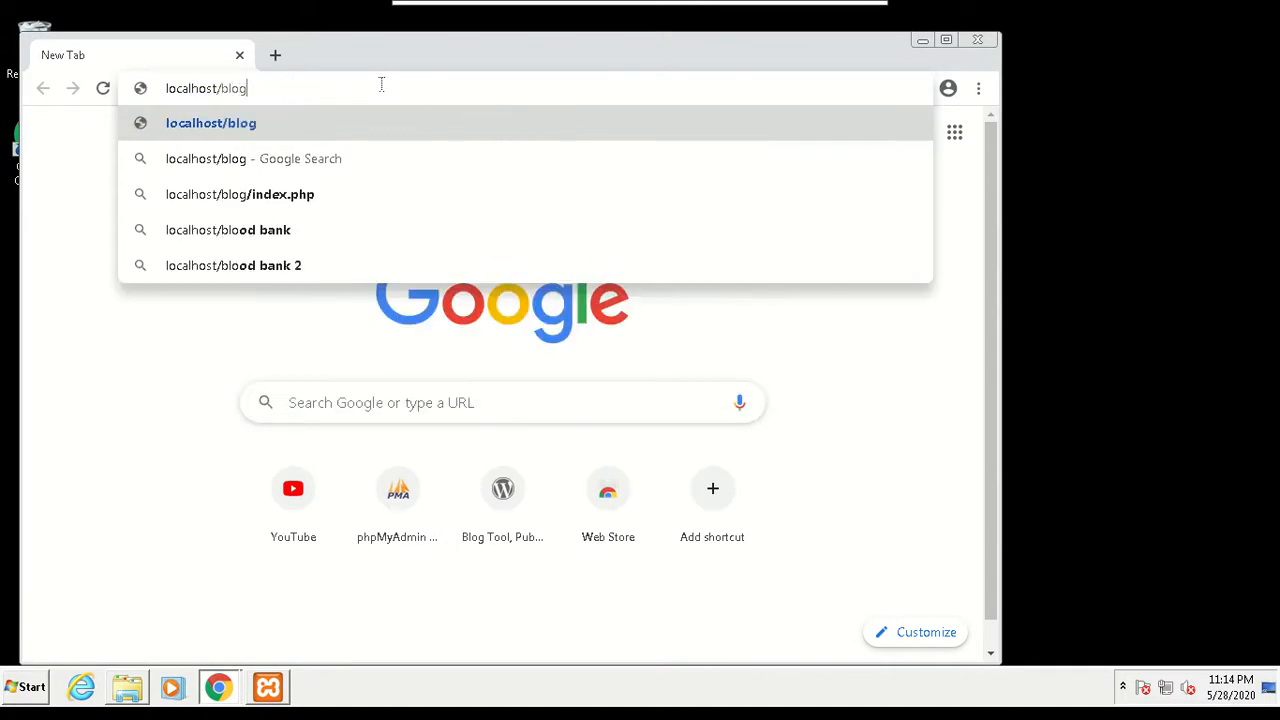
key("Return")
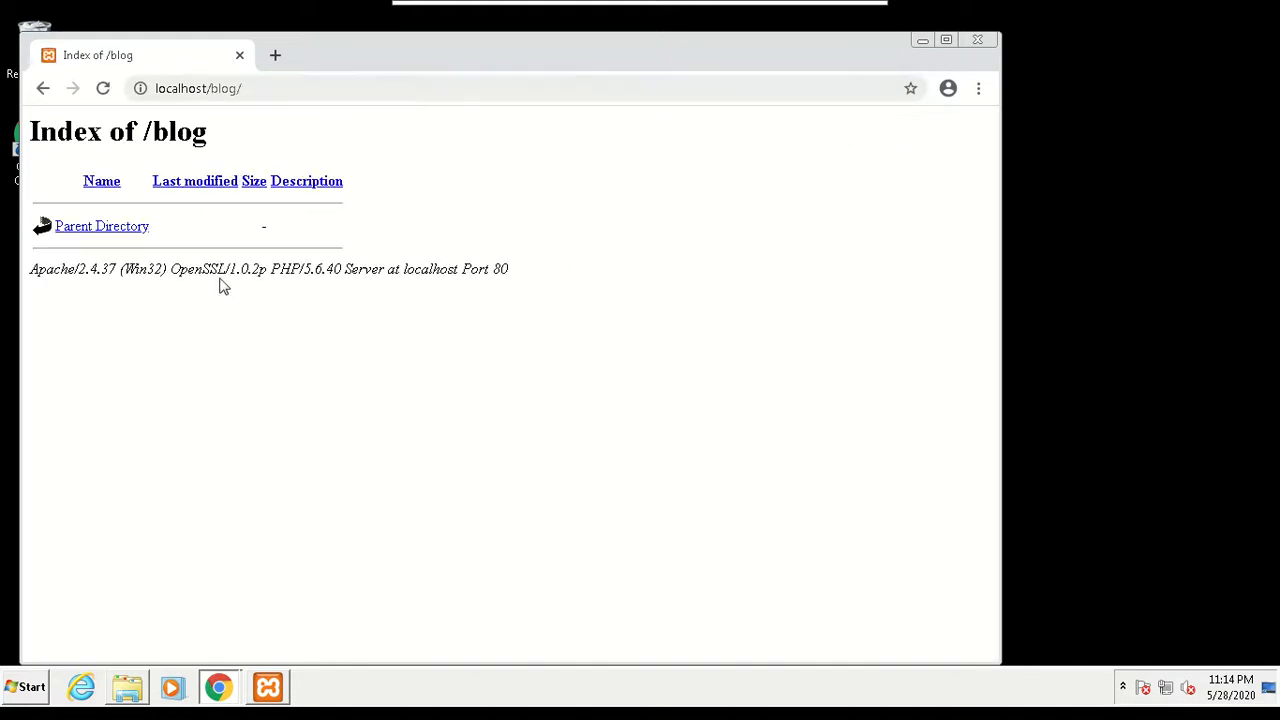
Step: Move the browser window aside and paste the copied WordPress files into htdocs, replacing the existing index.php
left_click_drag(457, 66, 889, 113)
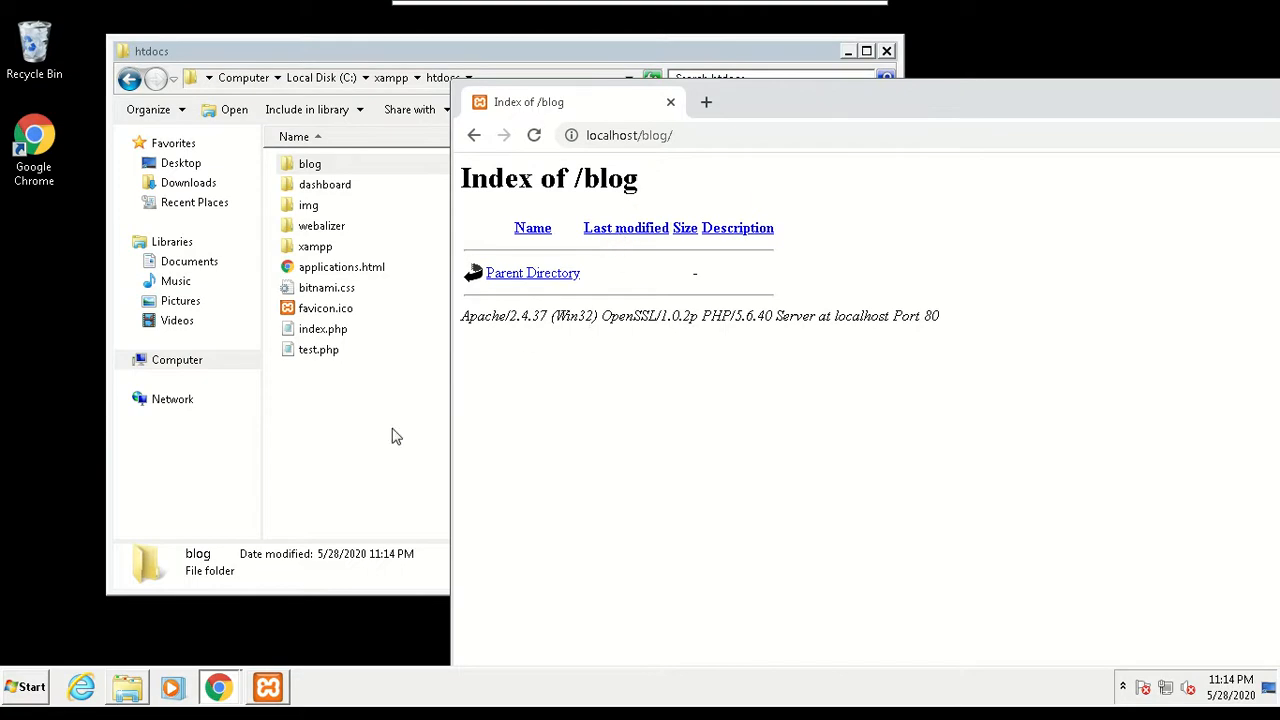
right_click(365, 459)
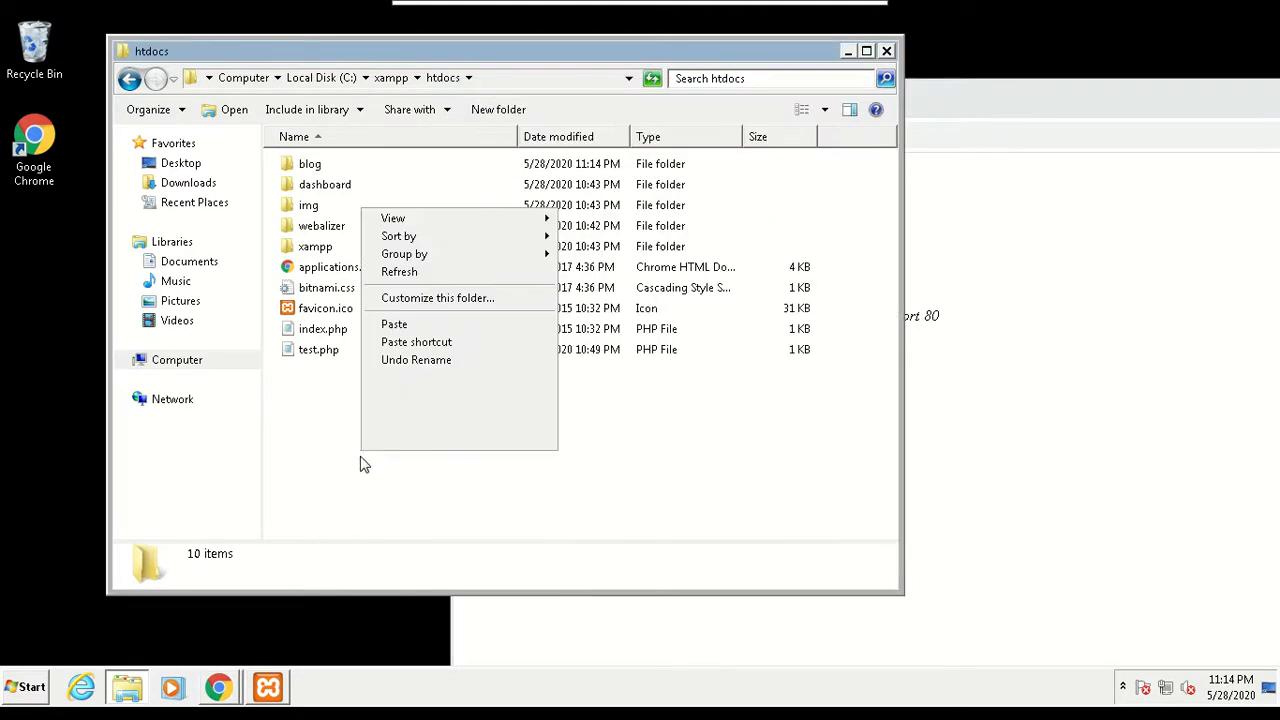
left_click(323, 487)
right_click(325, 482)
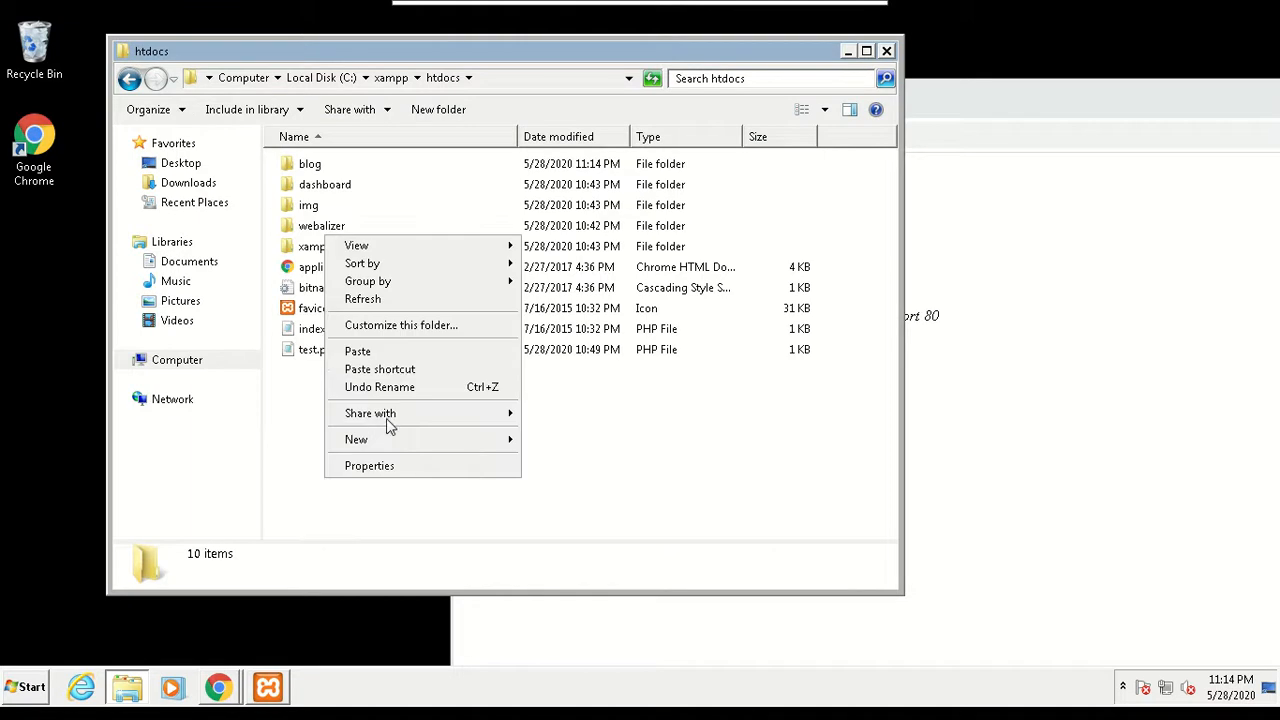
left_click(362, 353)
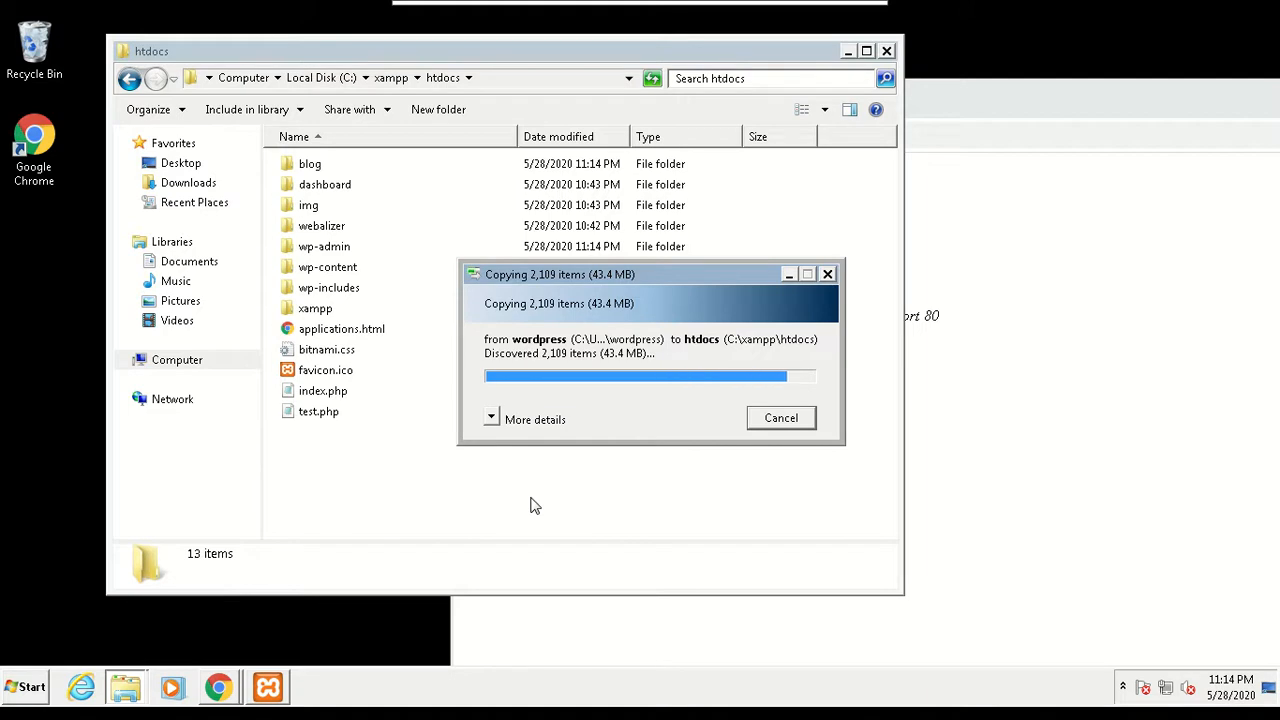
left_click(516, 530)
left_click(578, 270)
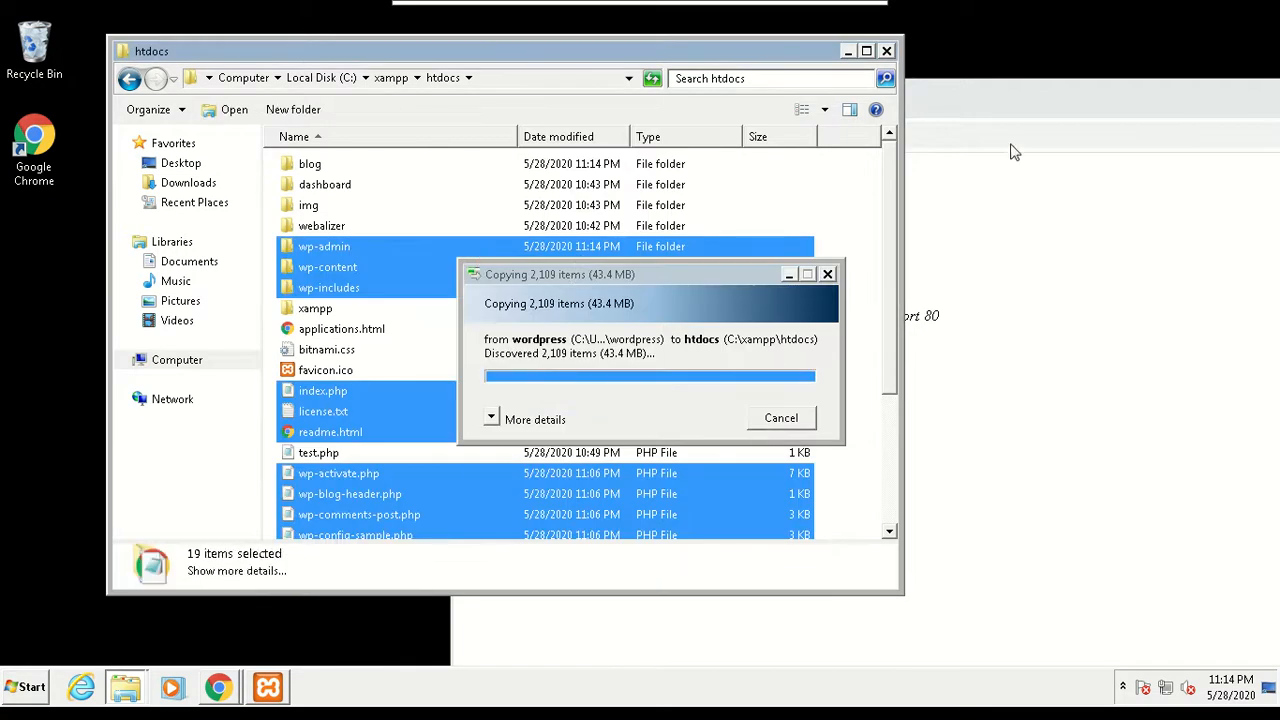
Step: Load localhost in Chrome to open the WordPress setup configuration page and bring the whole window into view
left_click(1002, 90)
left_click(835, 131)
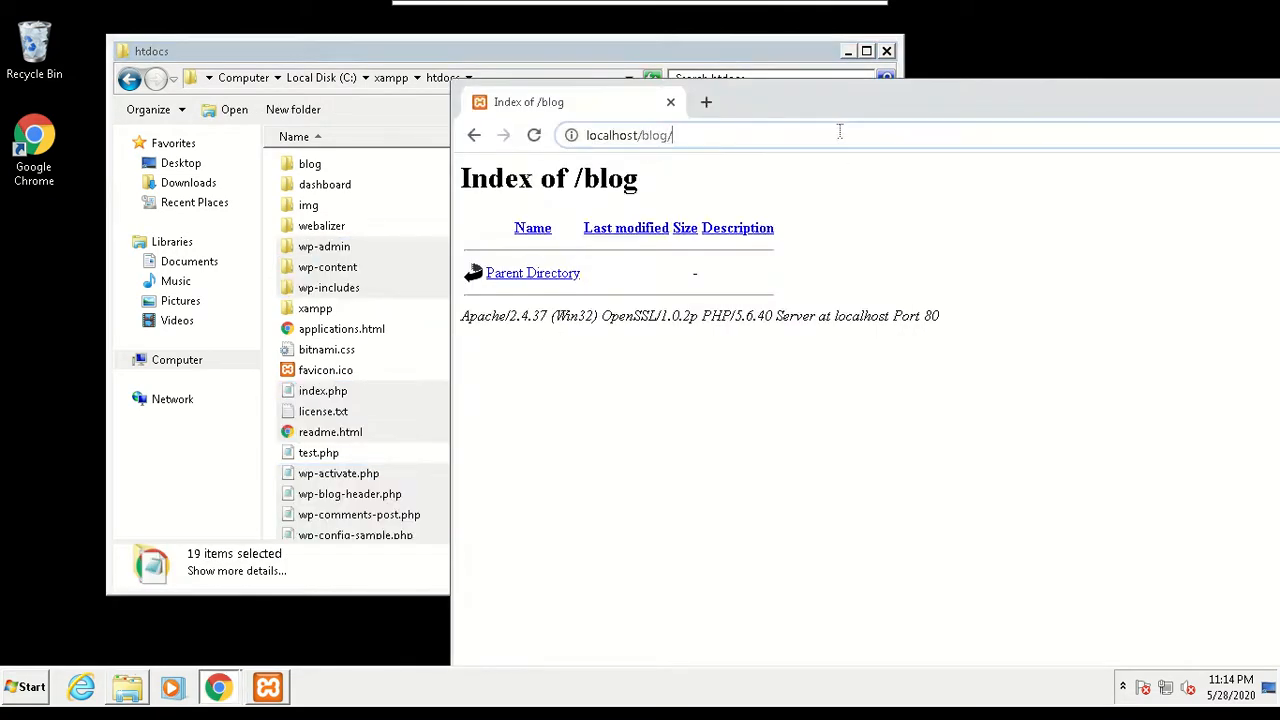
key("BackSpace")
key("BackSpace")
key("BackSpace")
key("BackSpace")
key("BackSpace")
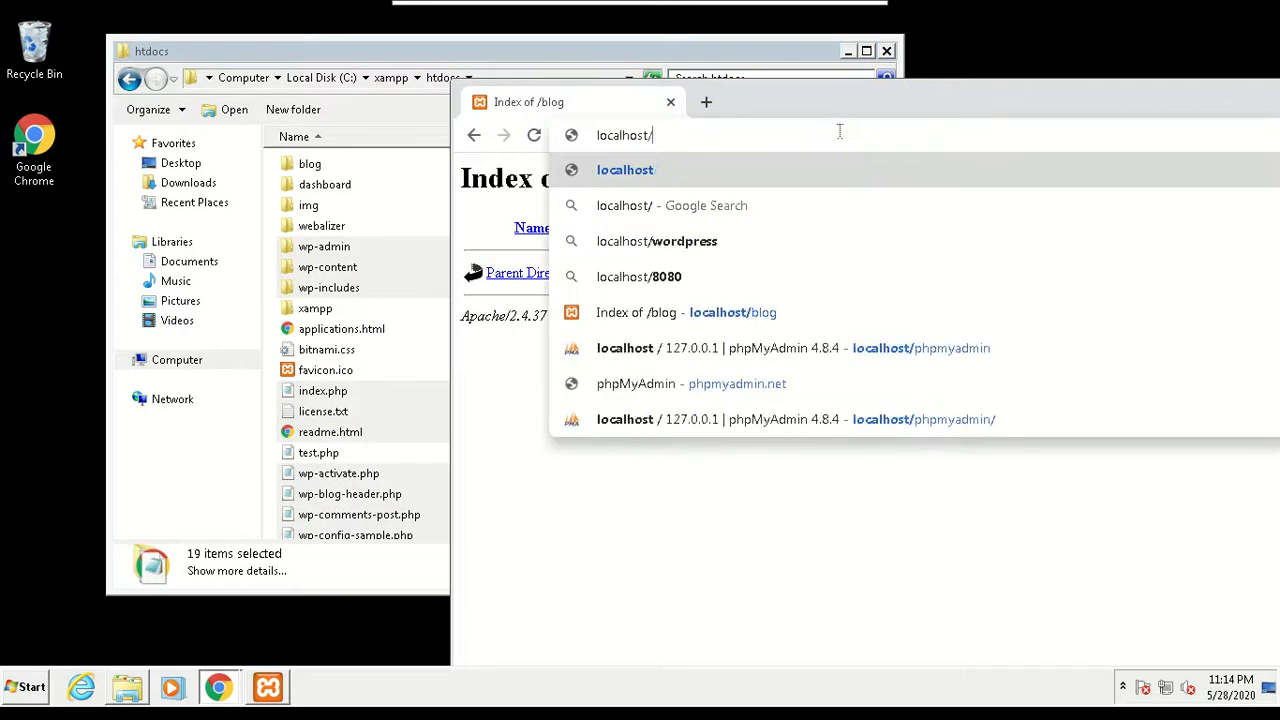
key("Return")
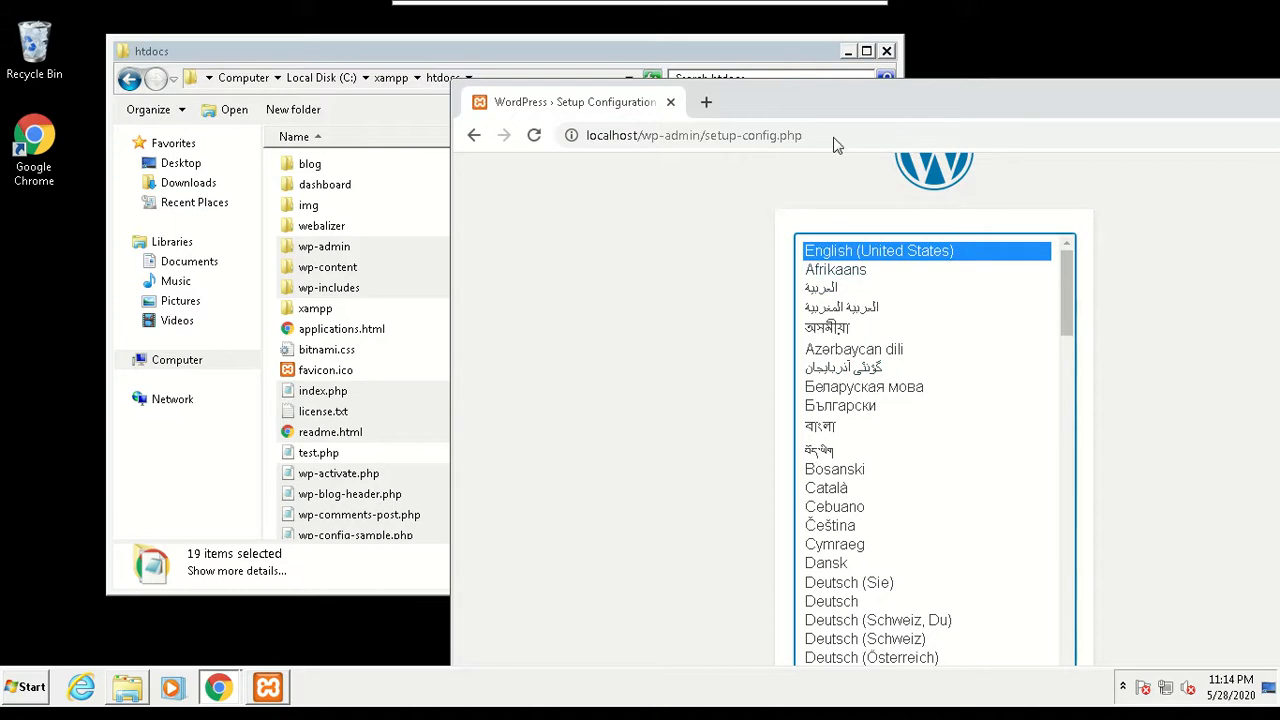
left_click_drag(550, 15, 508, 56)
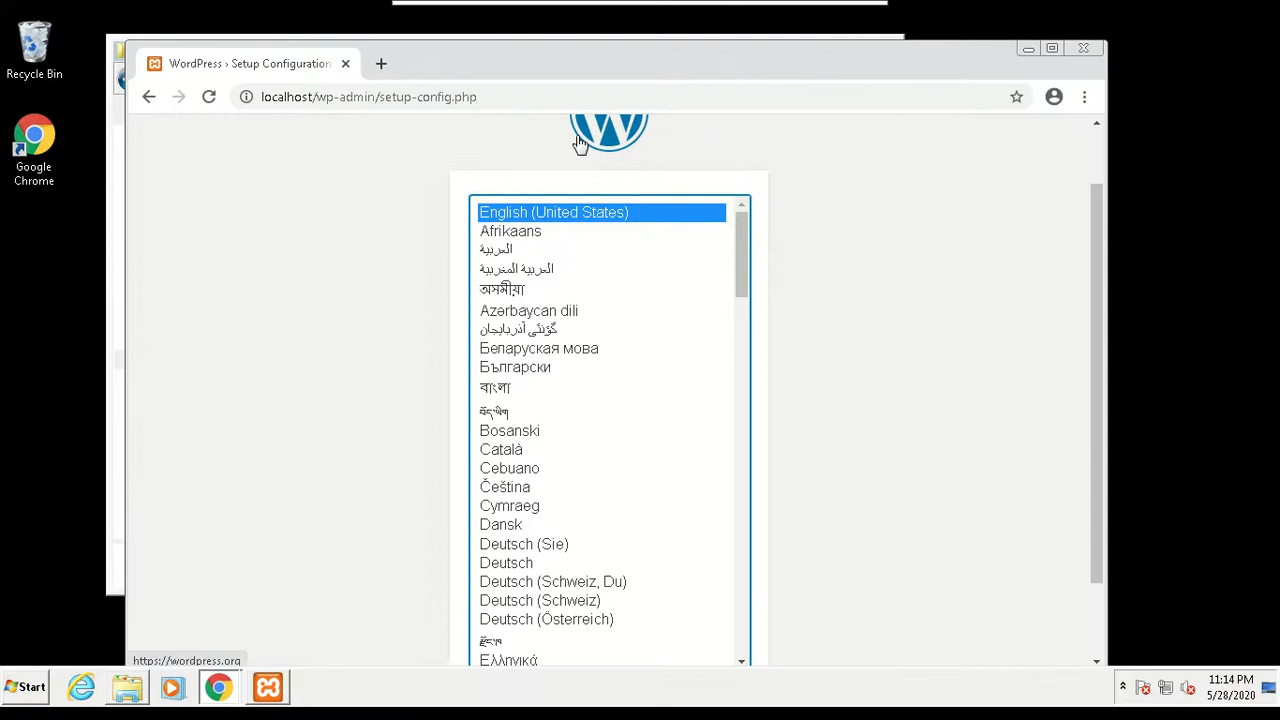
Step: Open localhost/phpmyadmin in a new browser tab and maximize the window
left_click(378, 63)
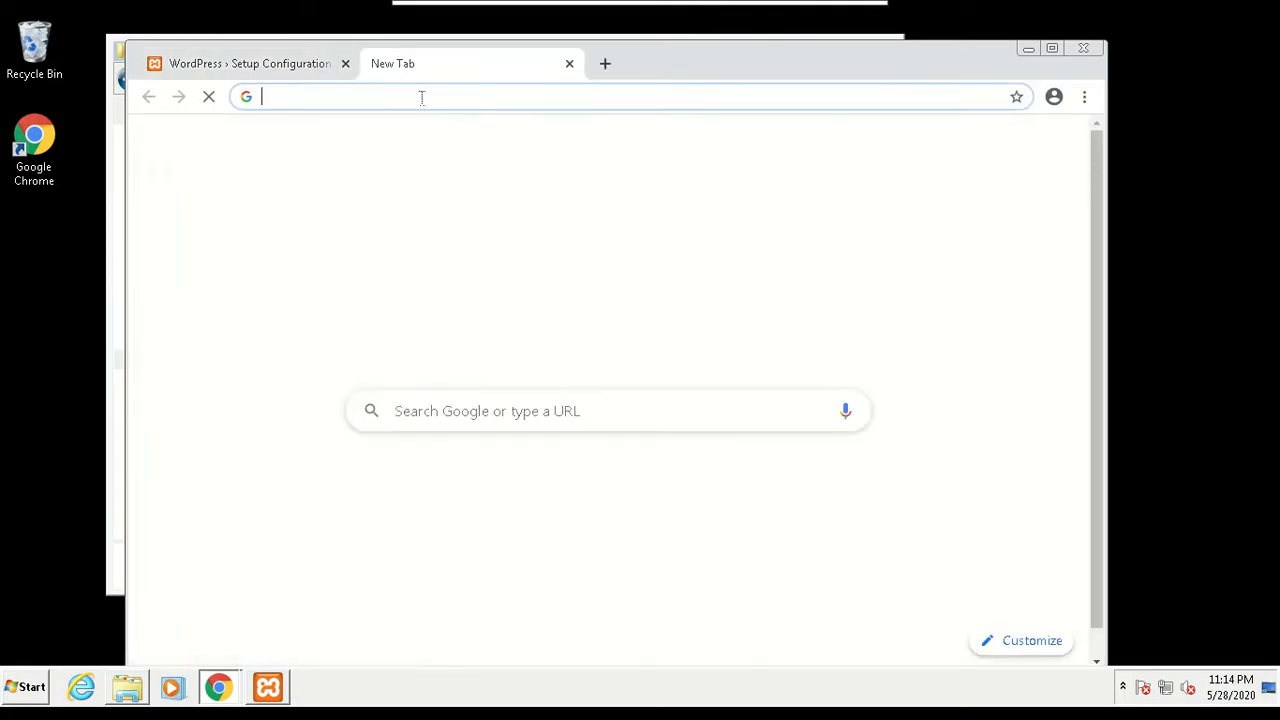
type("local")
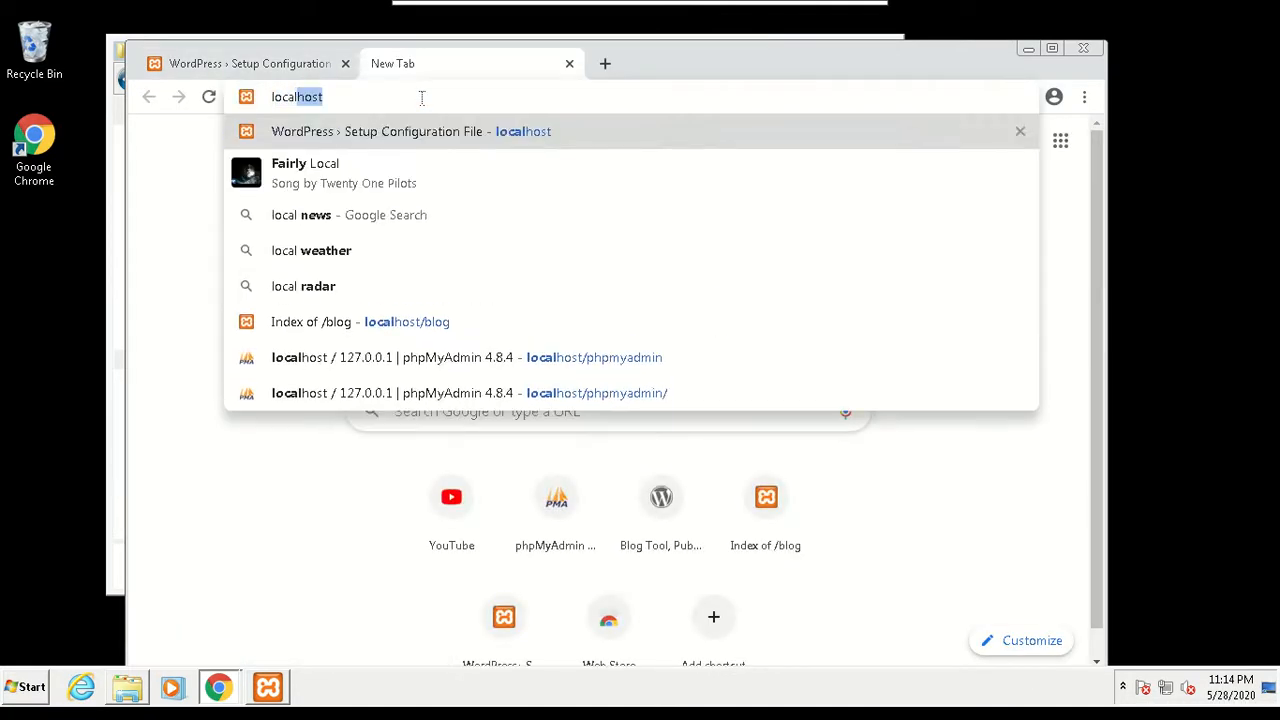
type("host")
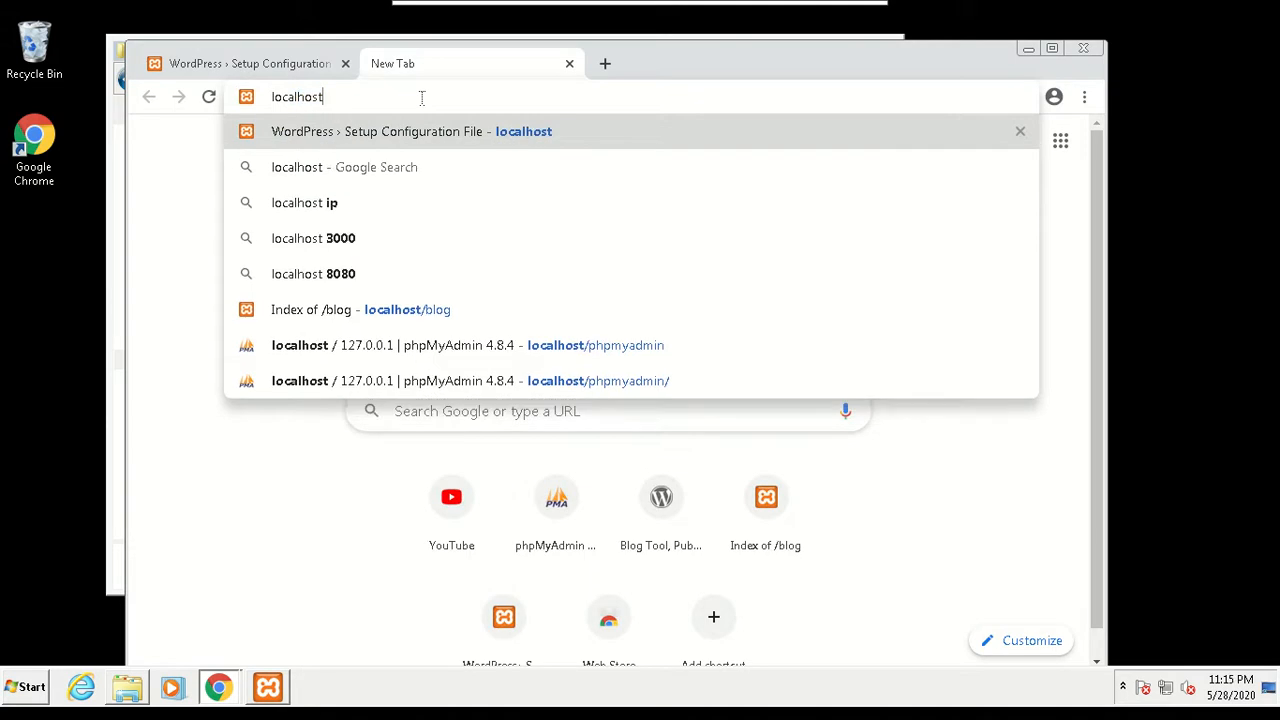
type("/phpmyadmin")
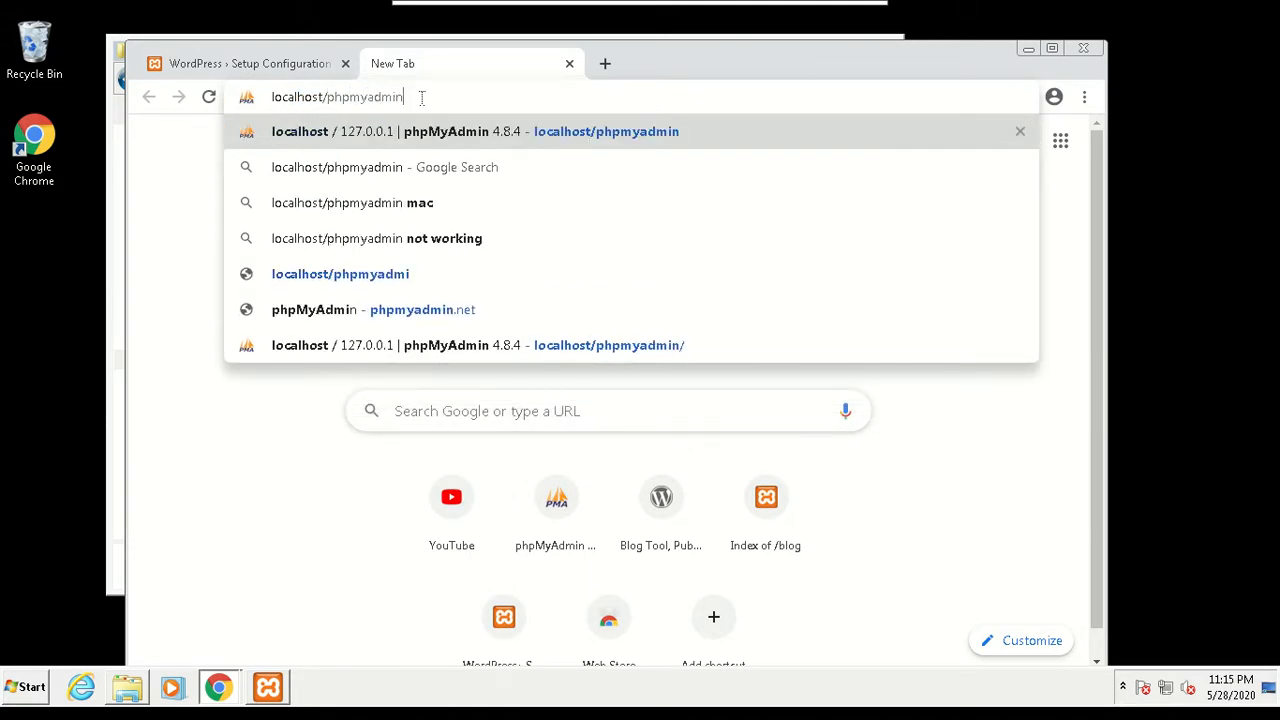
key("Return")
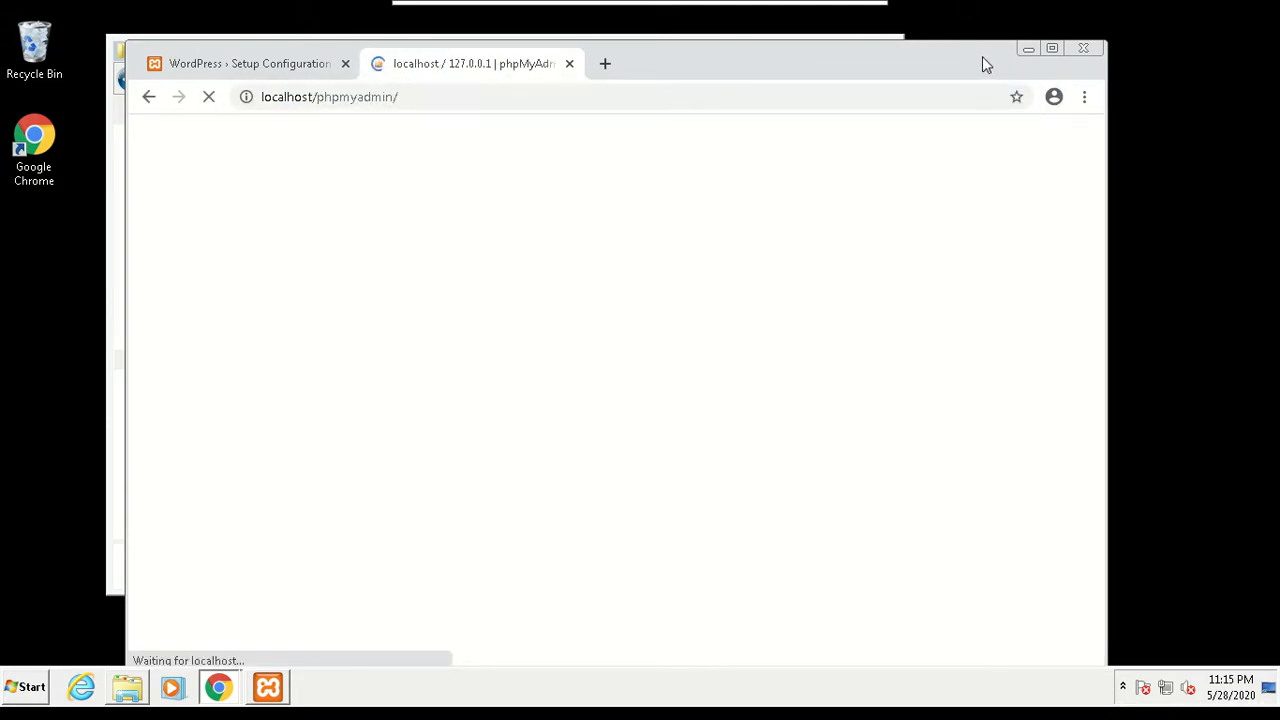
double_click(963, 65)
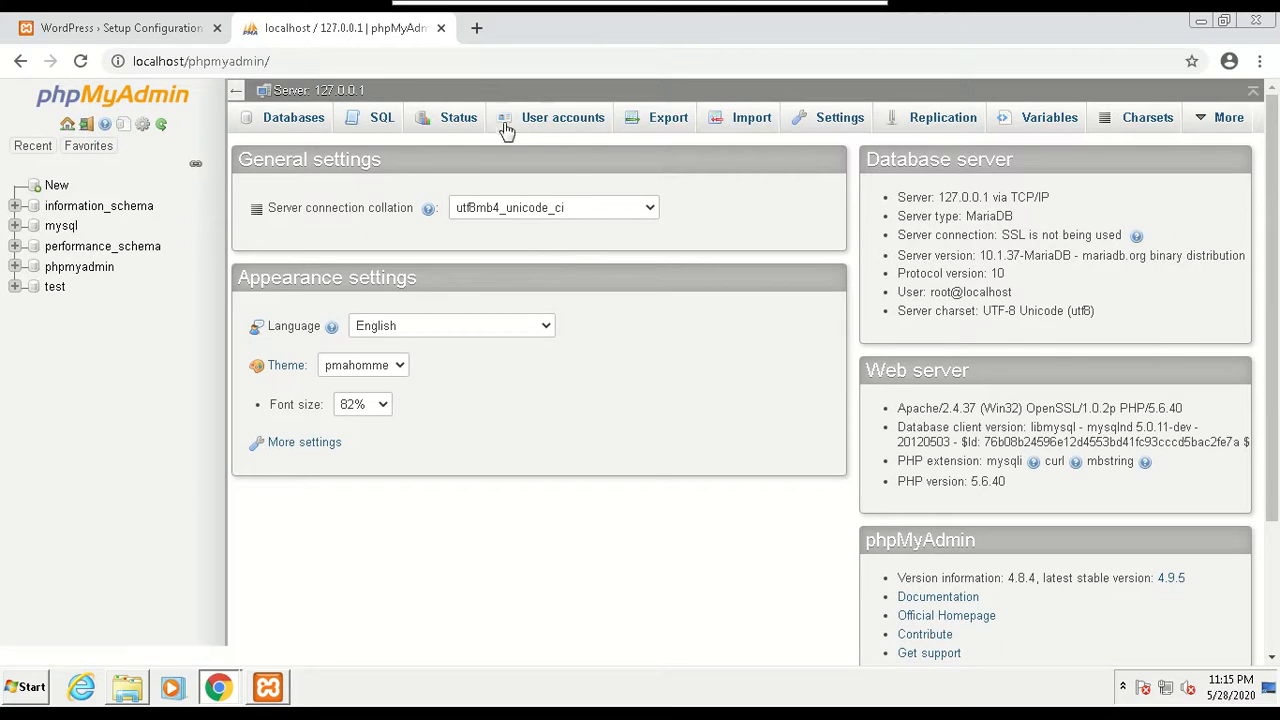
Step: Create a database named wp_coba with the utf8_general_ci collation
left_click(287, 122)
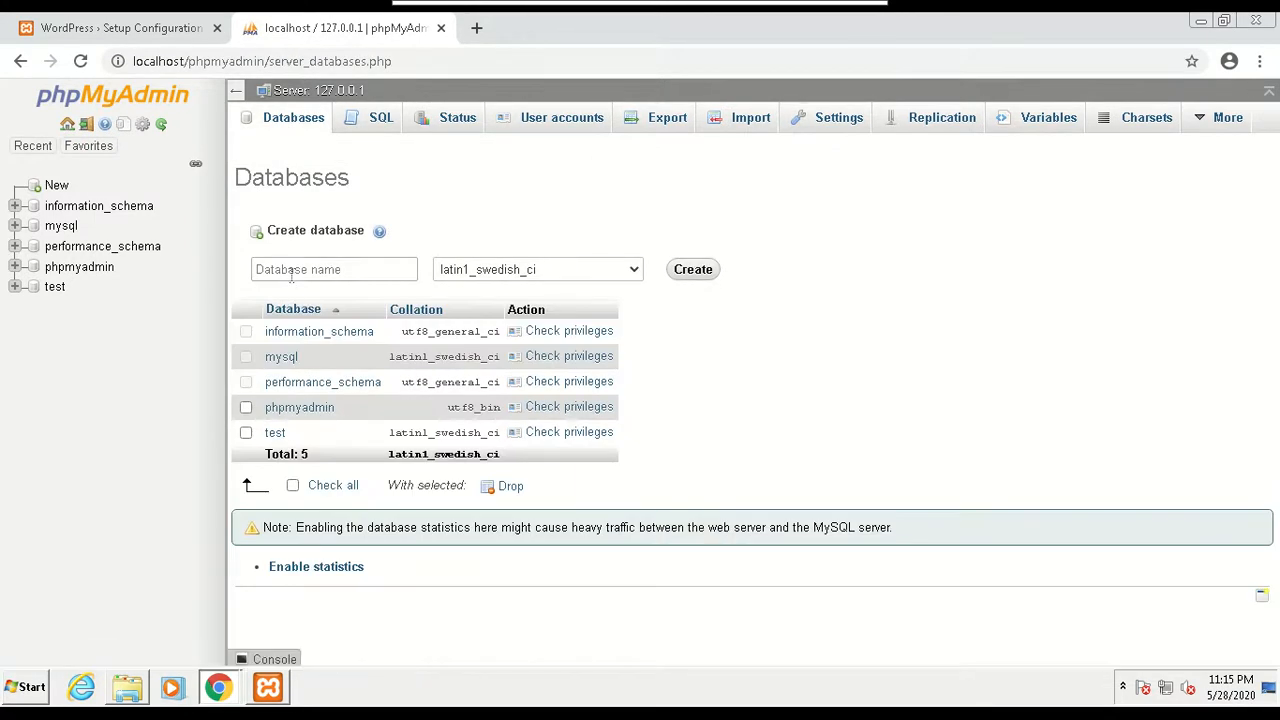
left_click(291, 279)
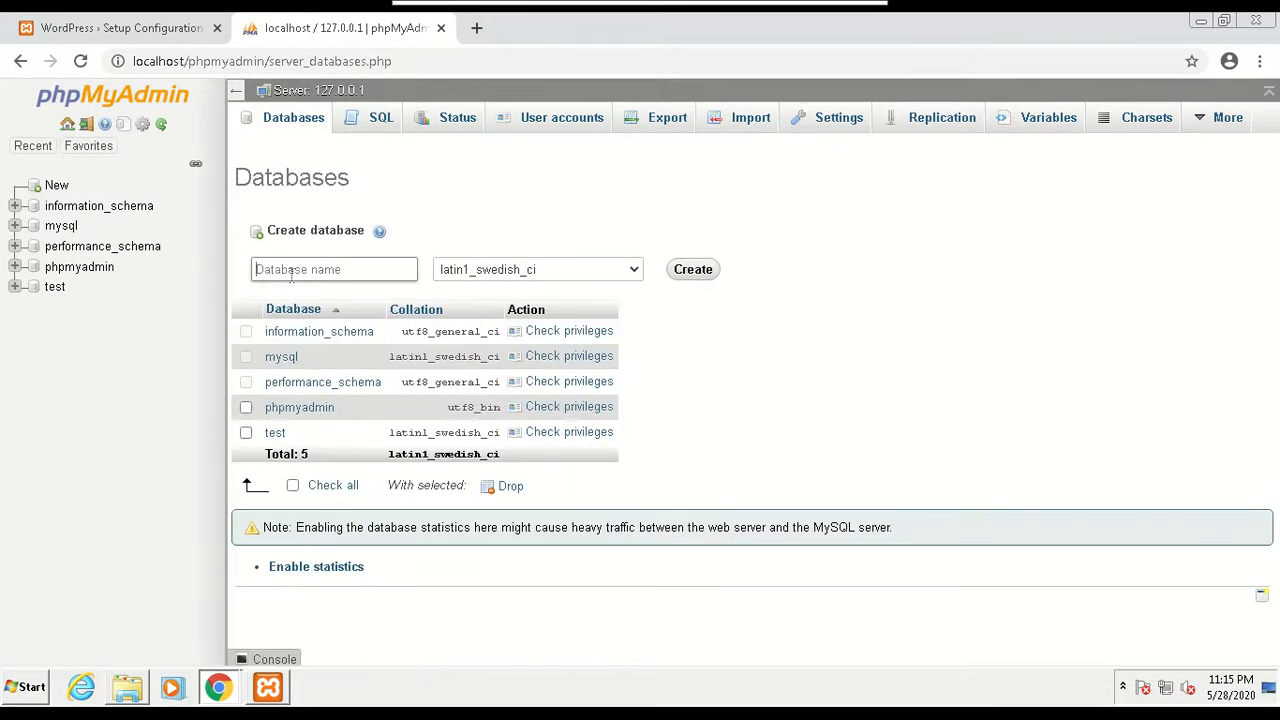
type("wp_coba")
left_click(488, 272)
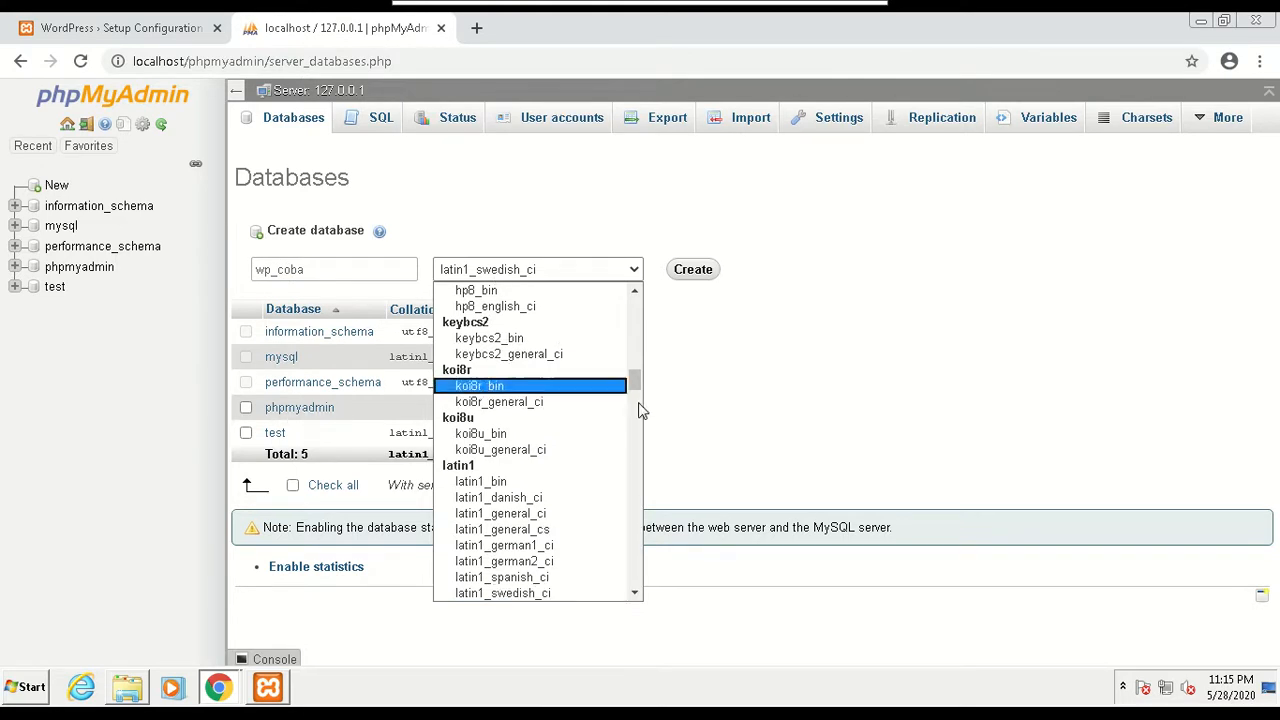
left_click_drag(635, 386, 620, 530)
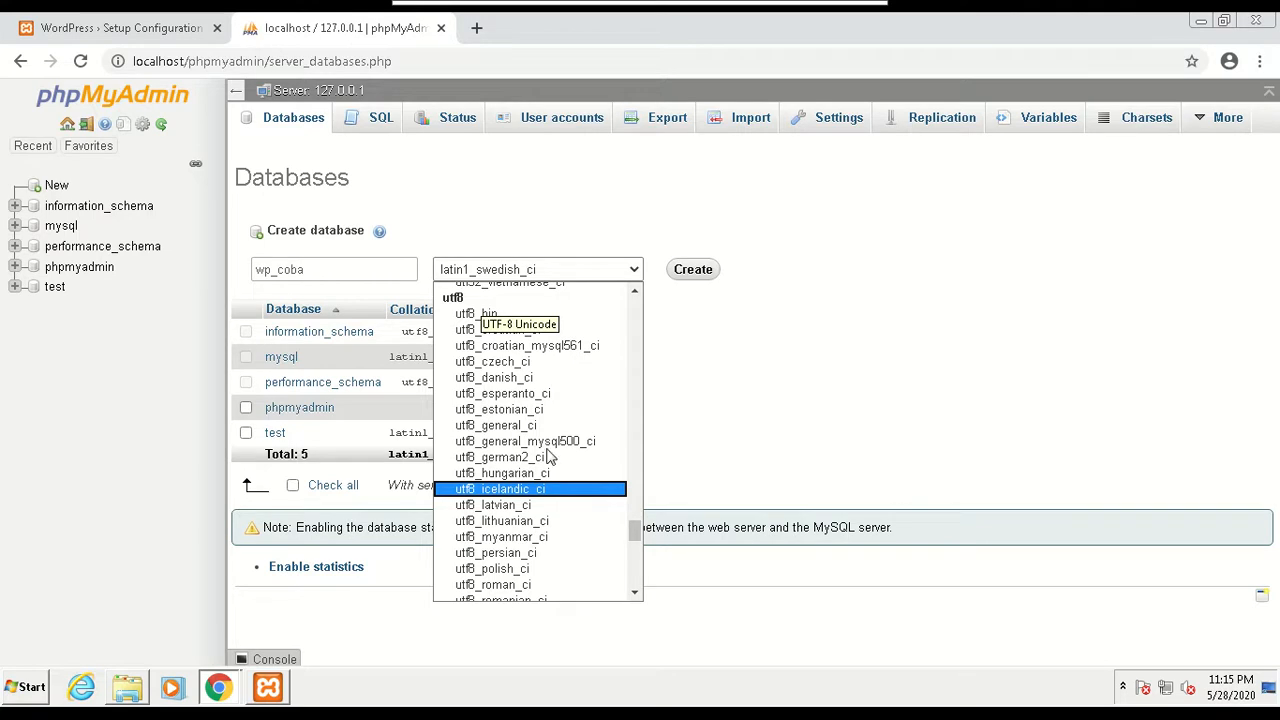
left_click(535, 425)
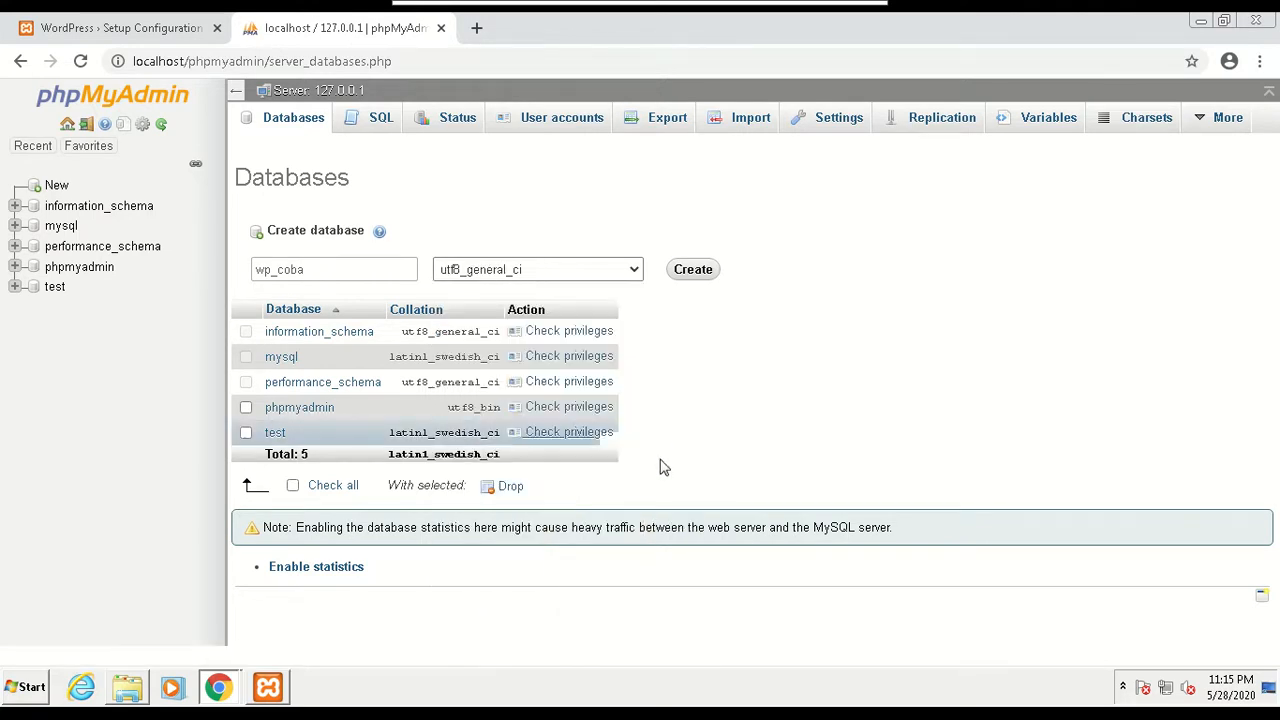
left_click(687, 268)
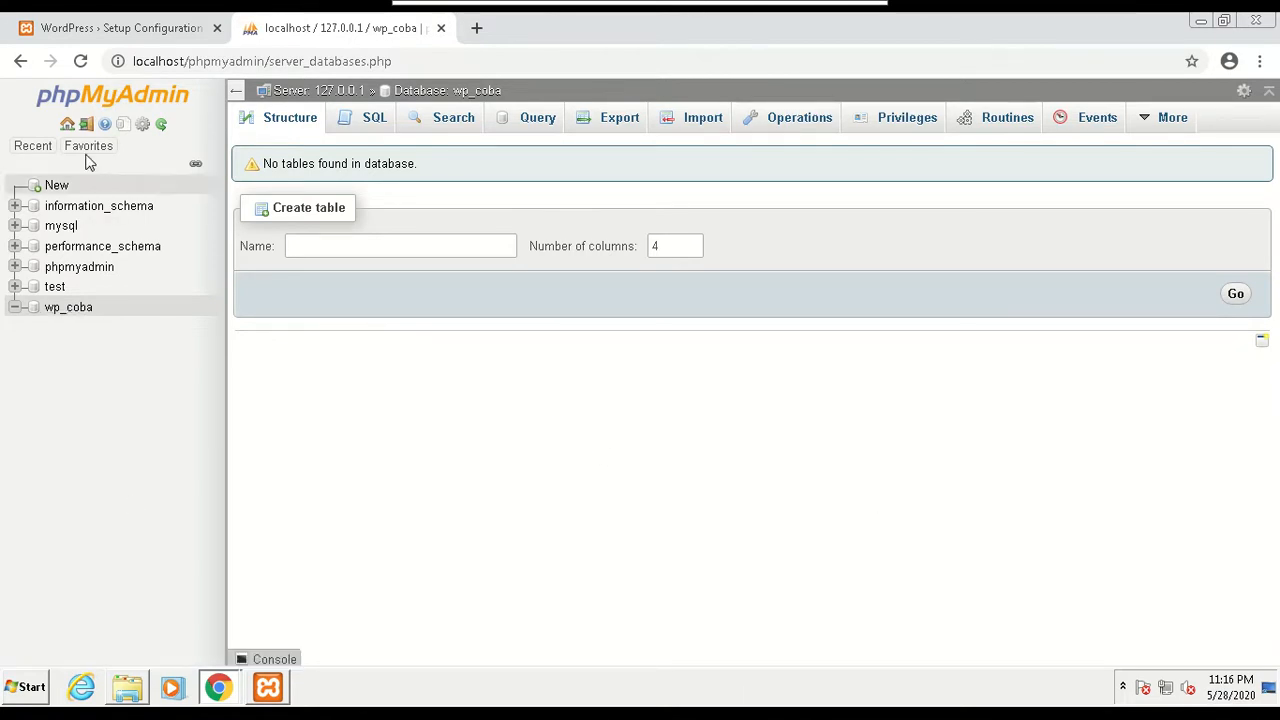
Step: Start adding a new database user account from the server's user accounts overview and name it wp_user
left_click(67, 124)
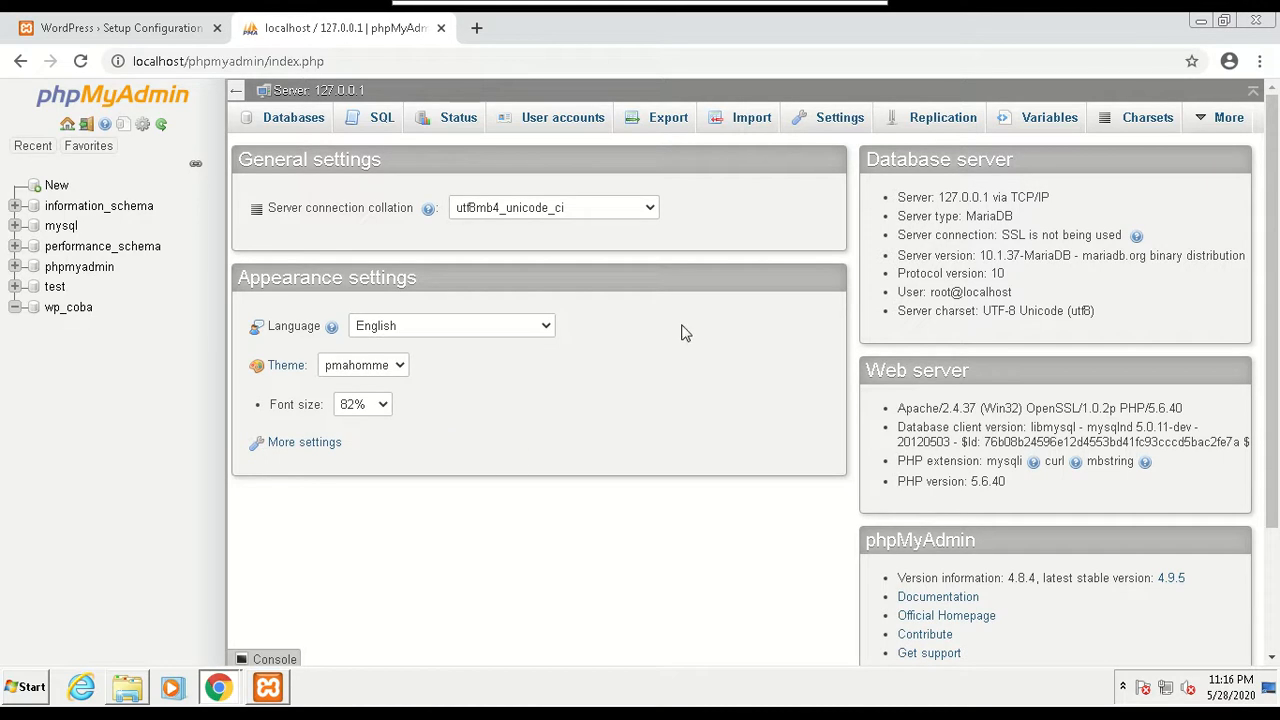
left_click(540, 124)
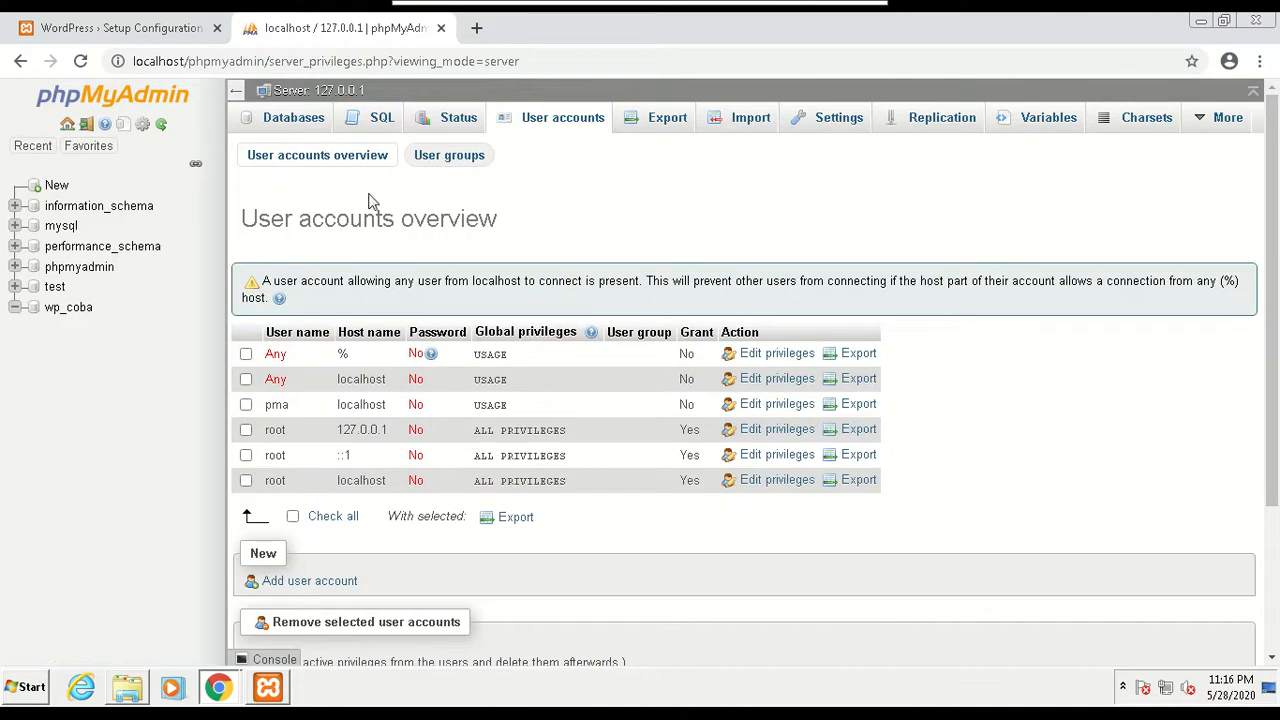
scroll(340, 350, "down", 2)
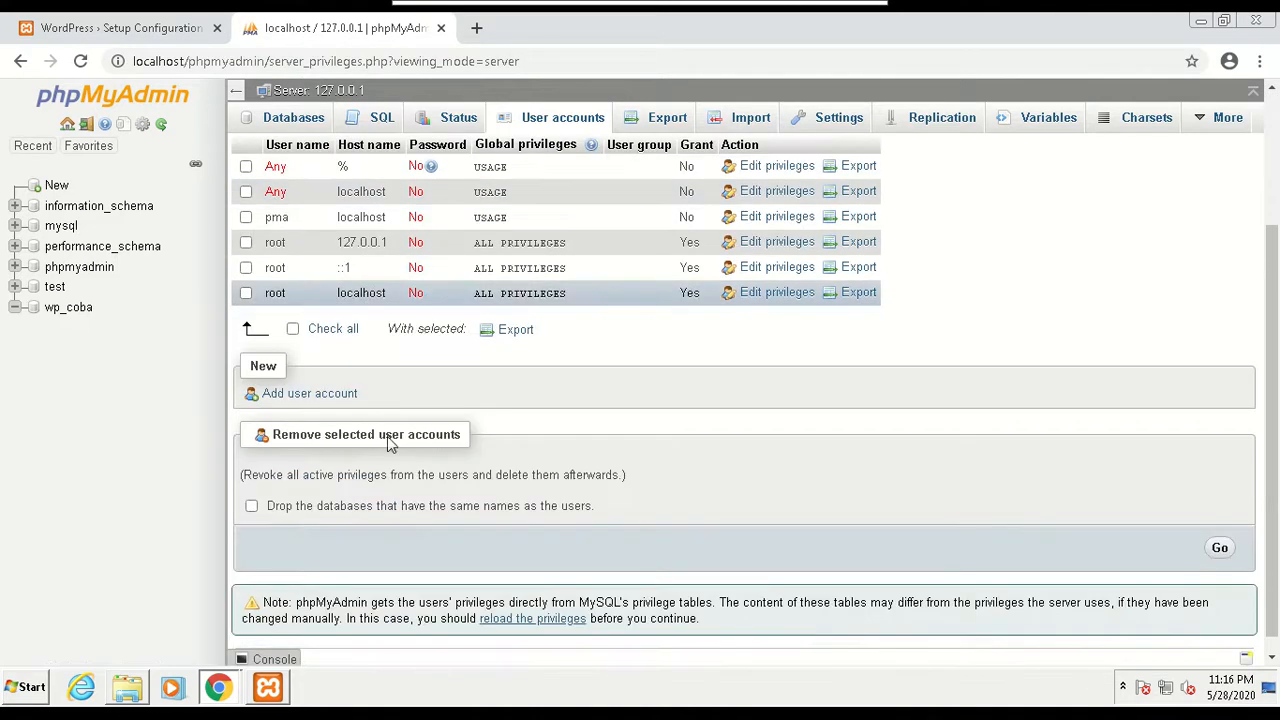
left_click(312, 394)
left_click(566, 281)
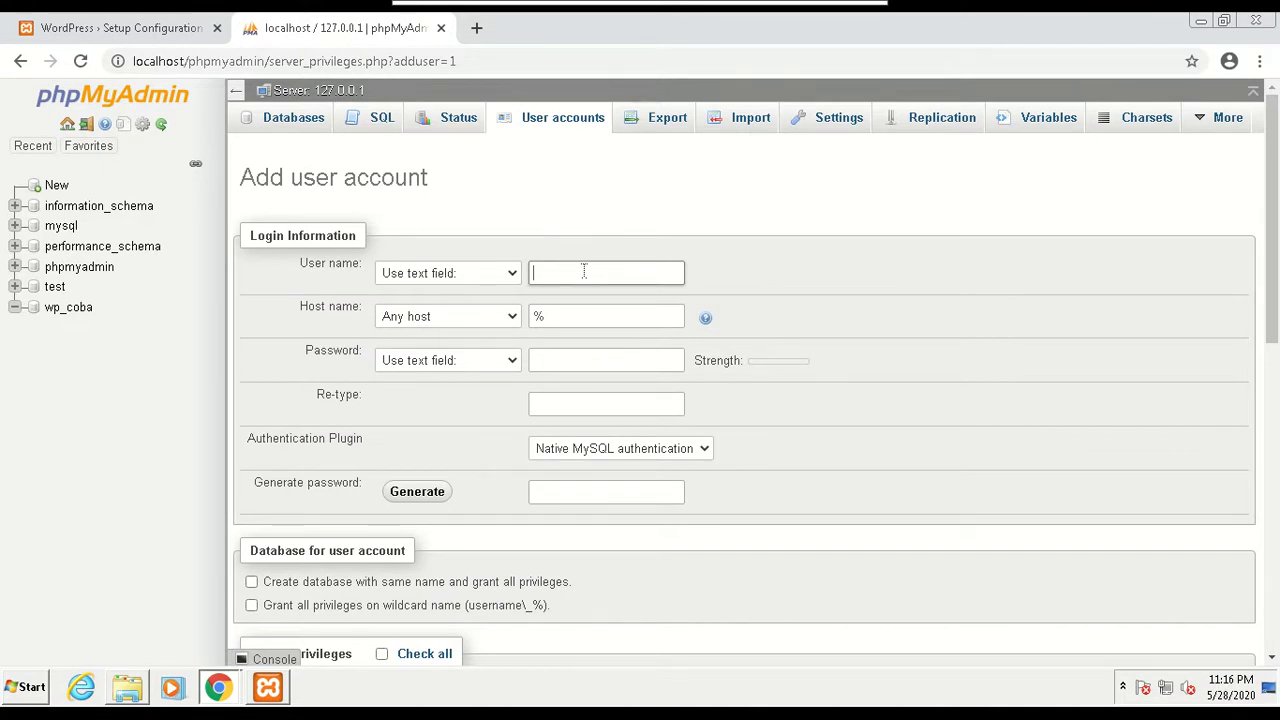
type("wp_user")
Step: Enter the new account's password and repeat it in the confirmation field
left_click(577, 360)
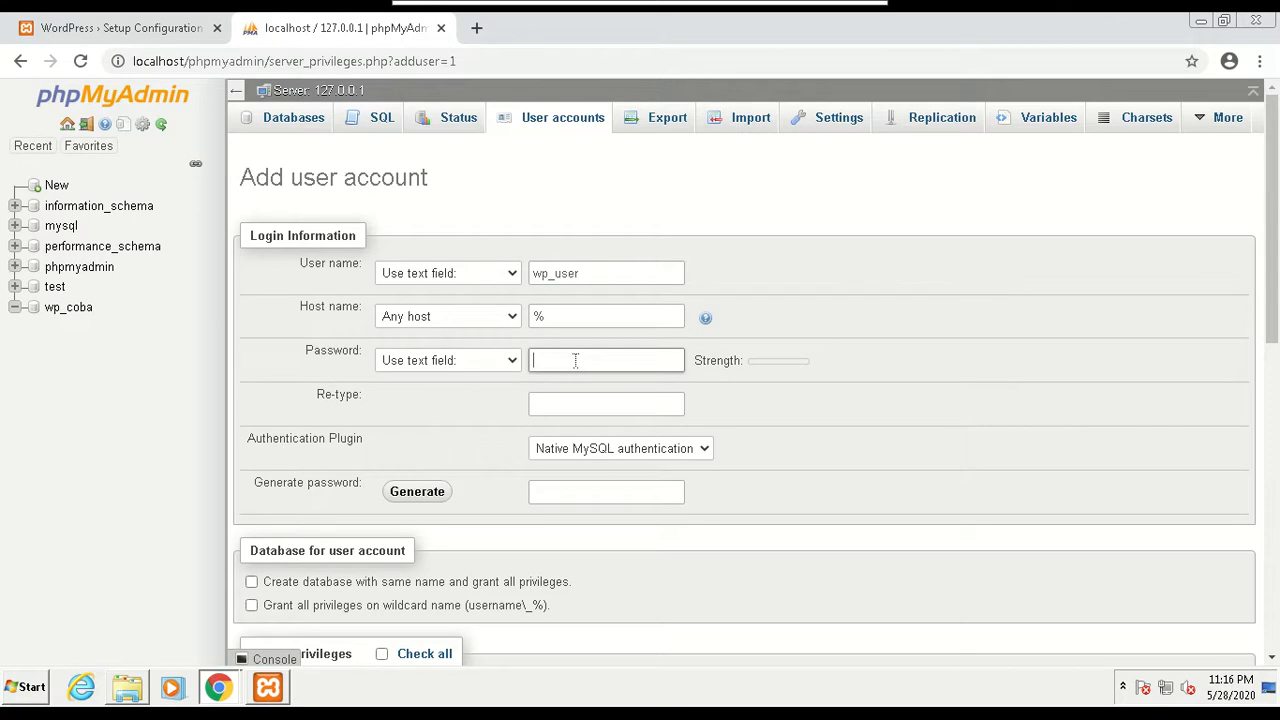
type("p•••")
key("BackSpace")
key("BackSpace")
type("•••••••••••")
left_click(563, 397)
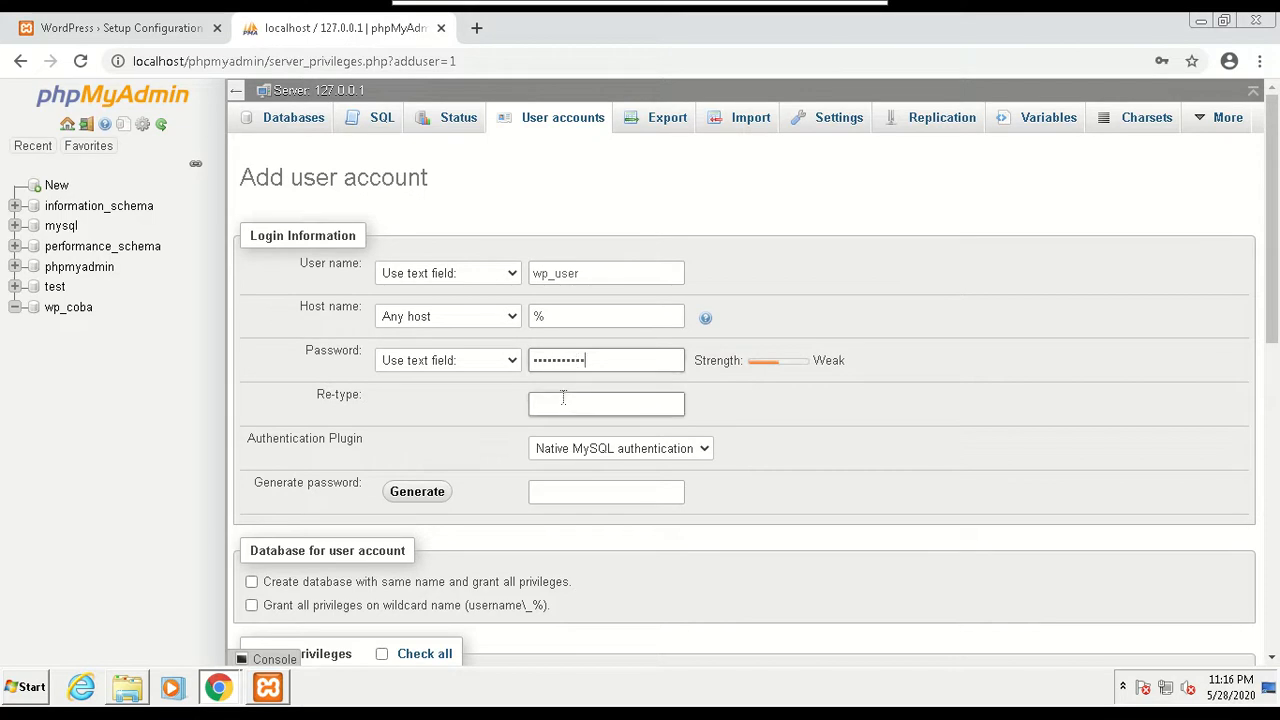
type("•")
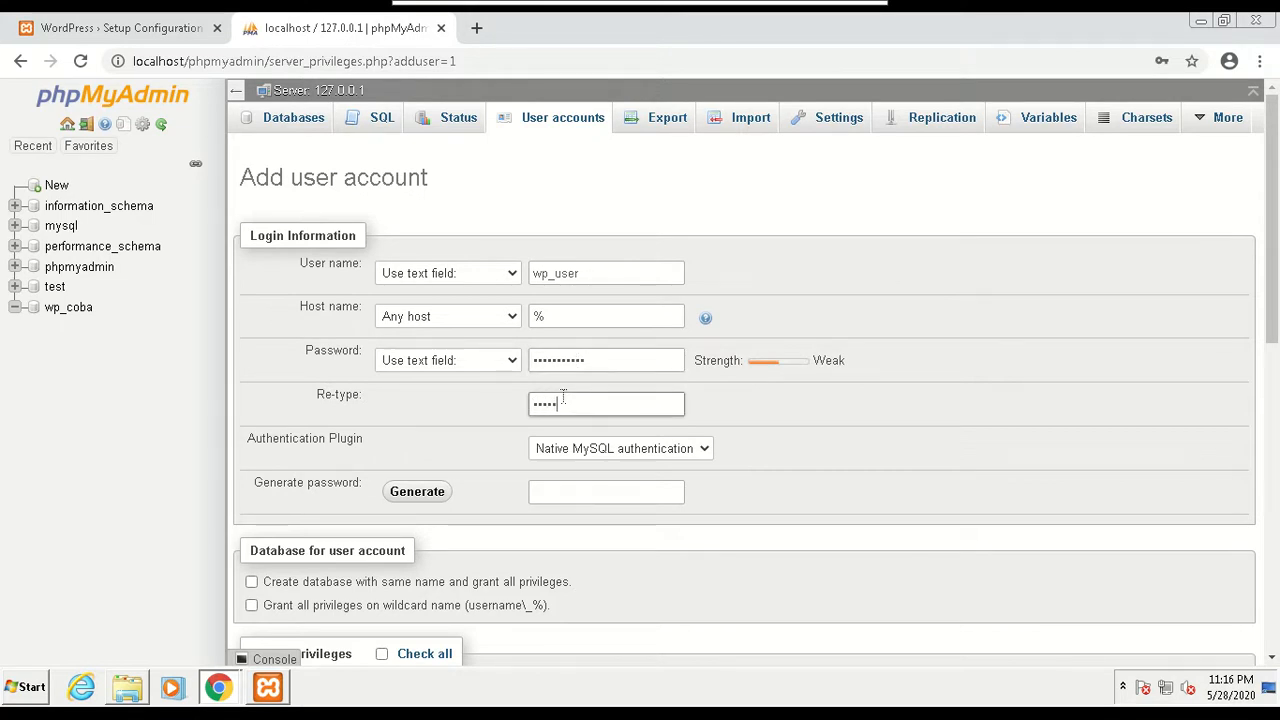
type("••••••••••")
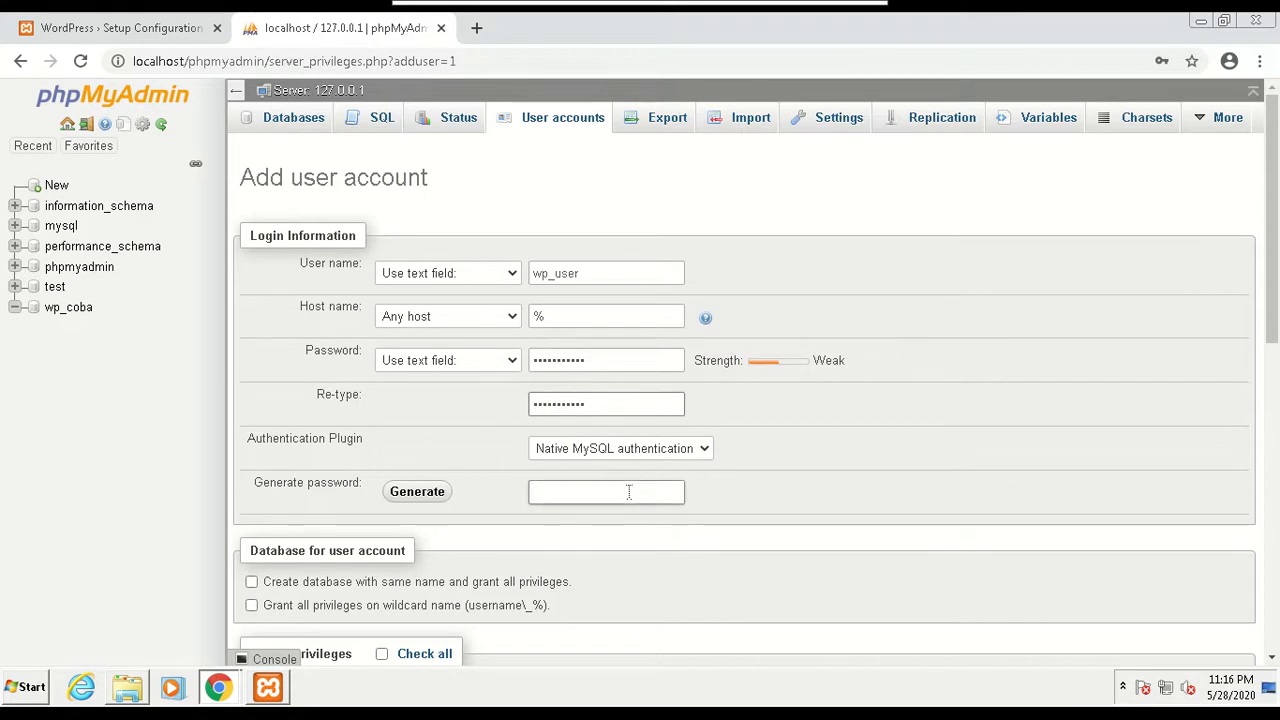
scroll(630, 491, "down", 2)
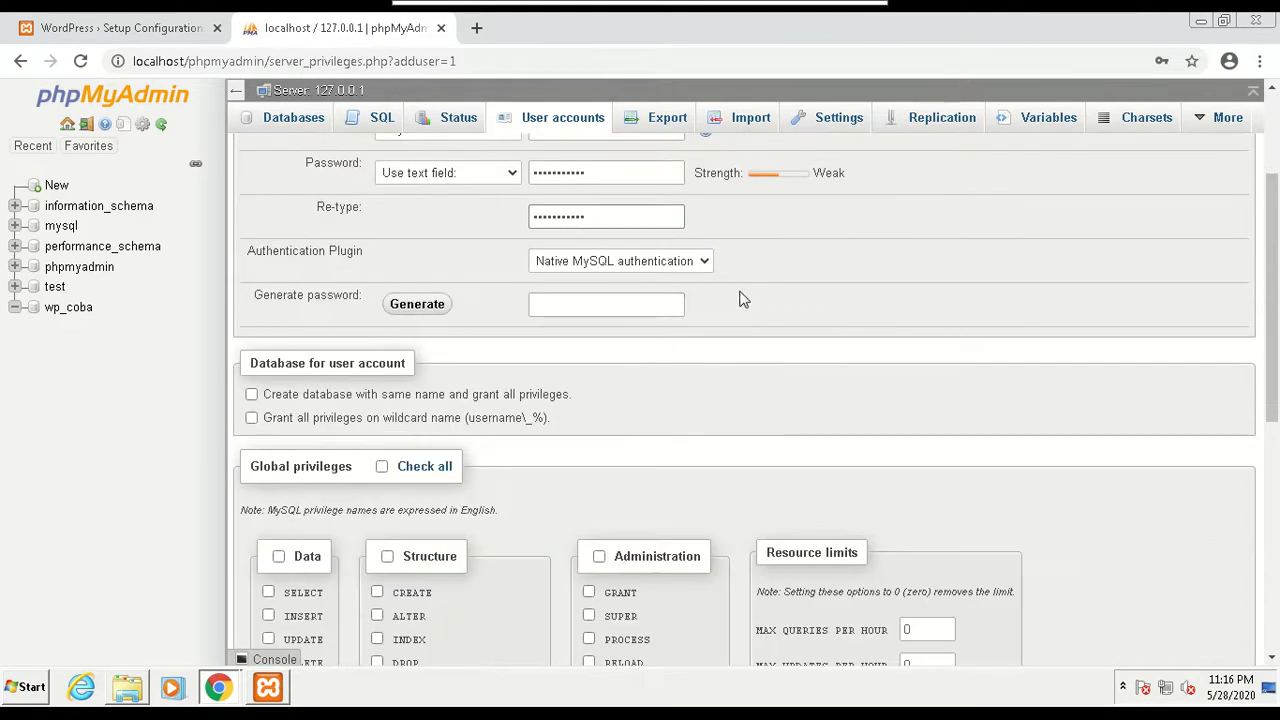
scroll(646, 395, "down", 1)
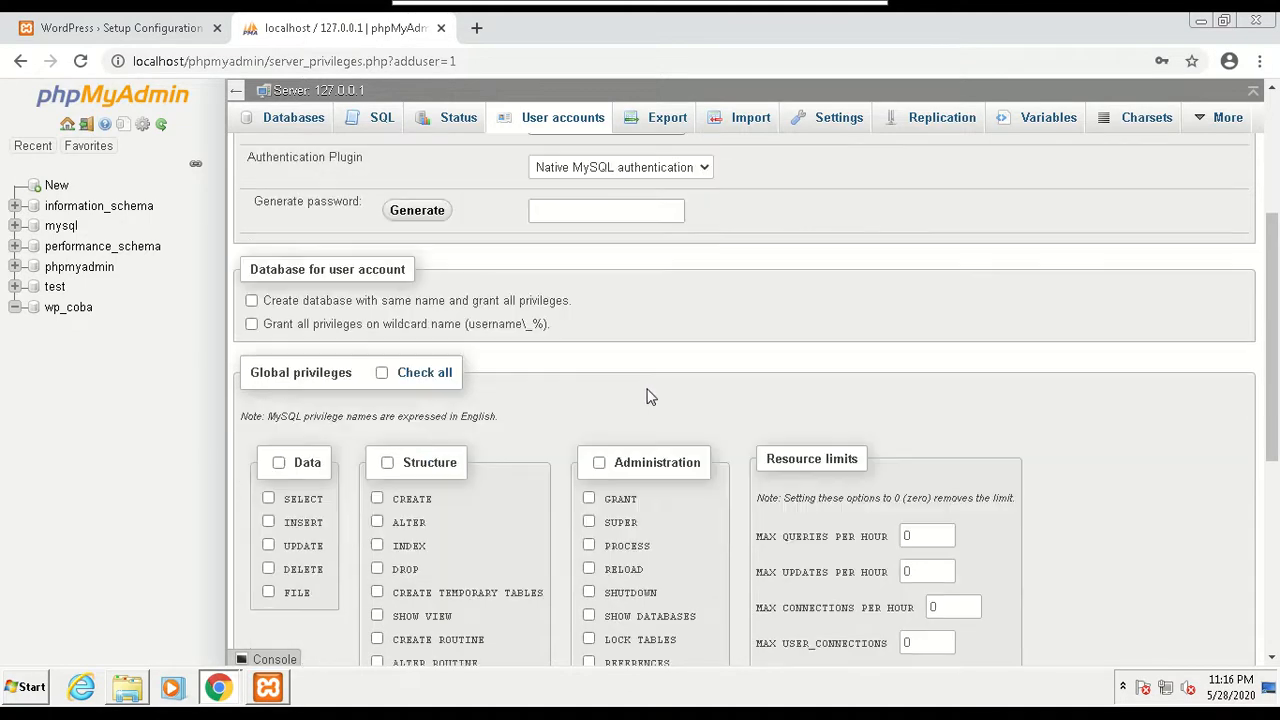
left_click(382, 372)
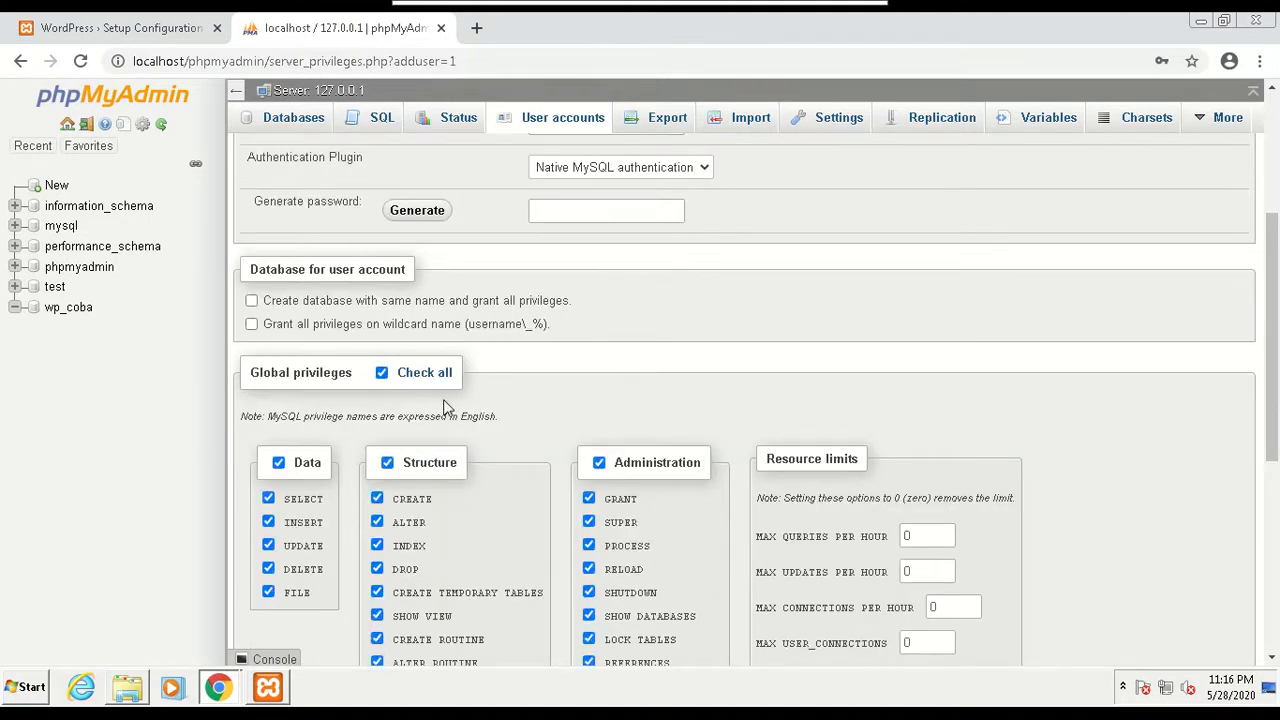
scroll(743, 330, "down", 5)
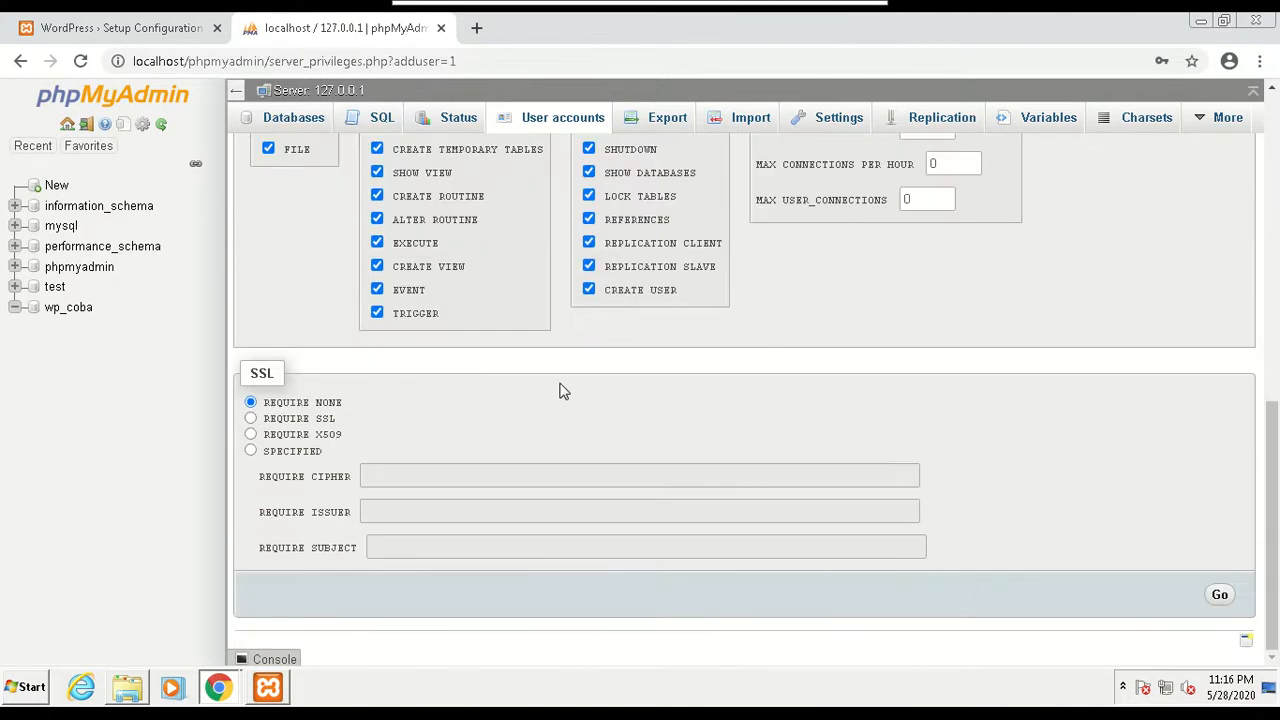
scroll(949, 471, "up", 5)
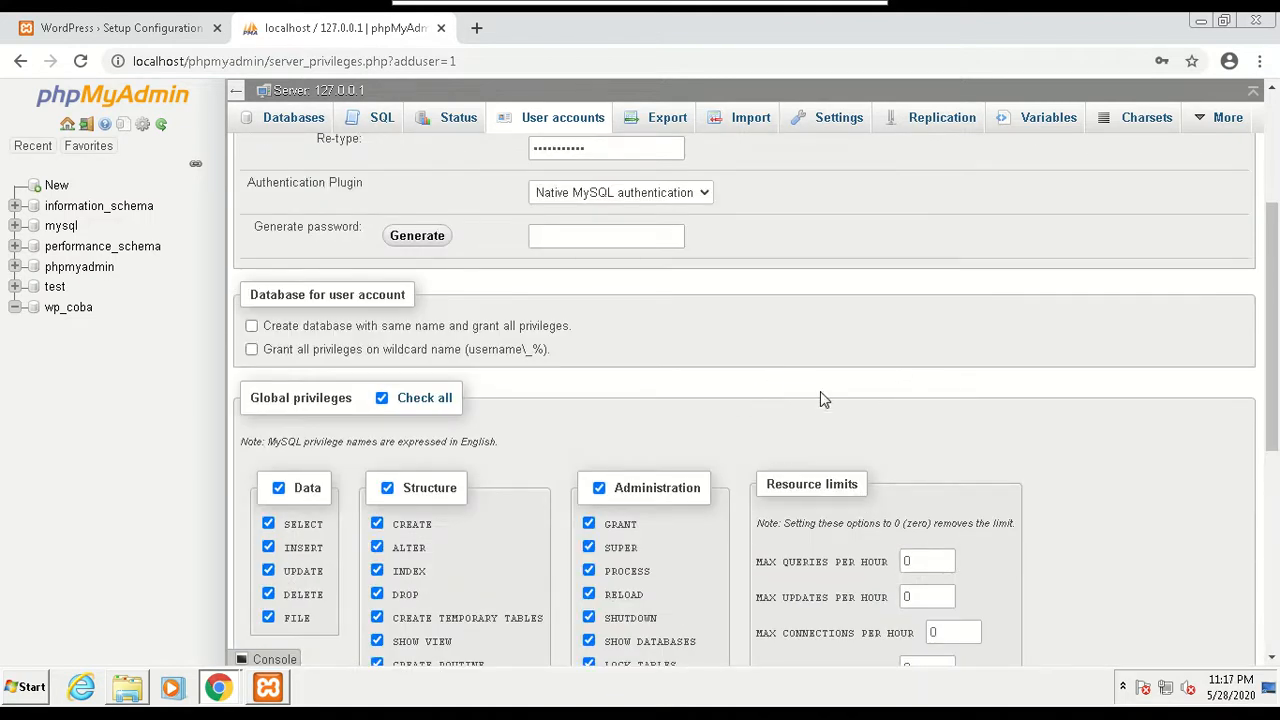
left_click(383, 399)
scroll(752, 383, "down", 2)
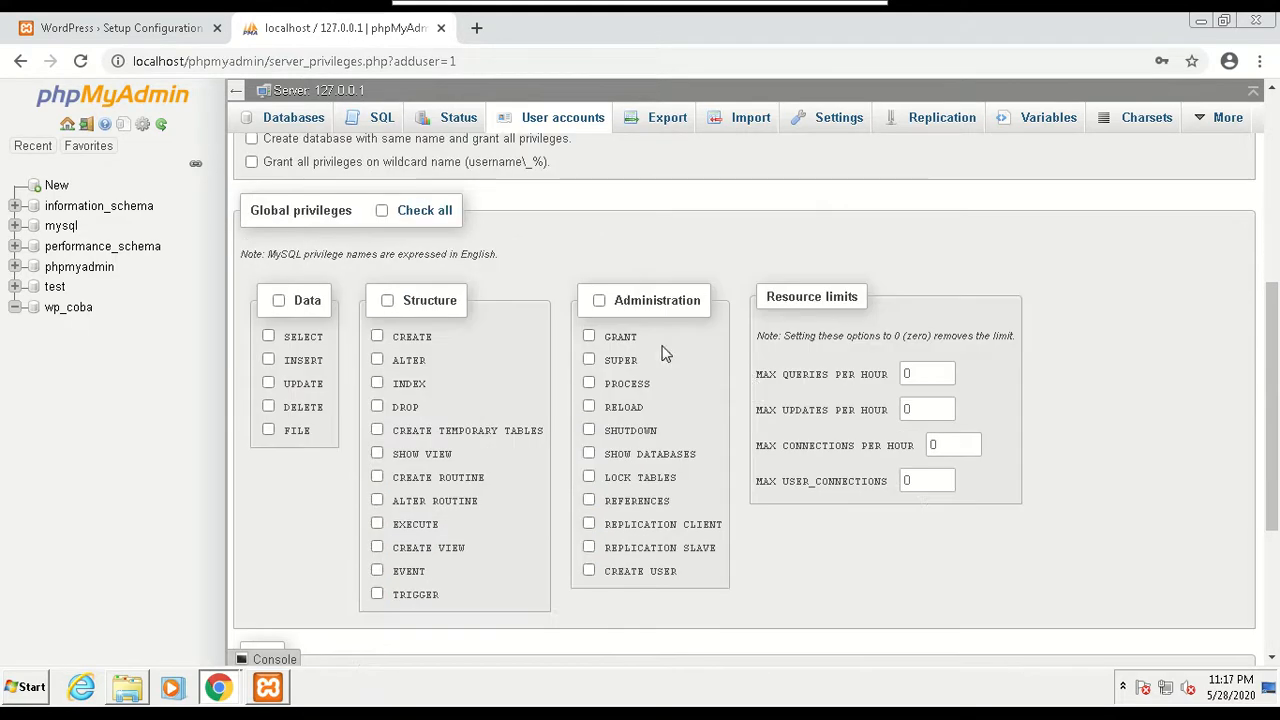
Step: Set the new account's host to Local and create the user without any global privileges
scroll(690, 362, "up", 4)
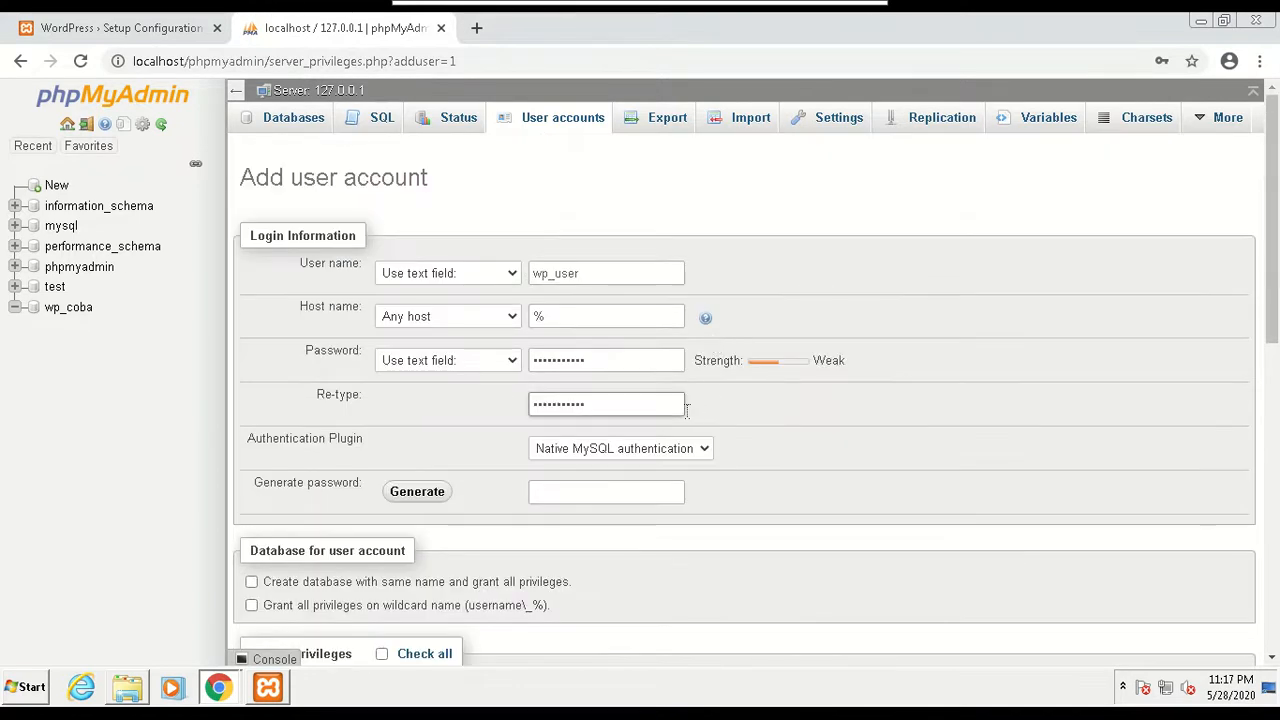
left_click(487, 322)
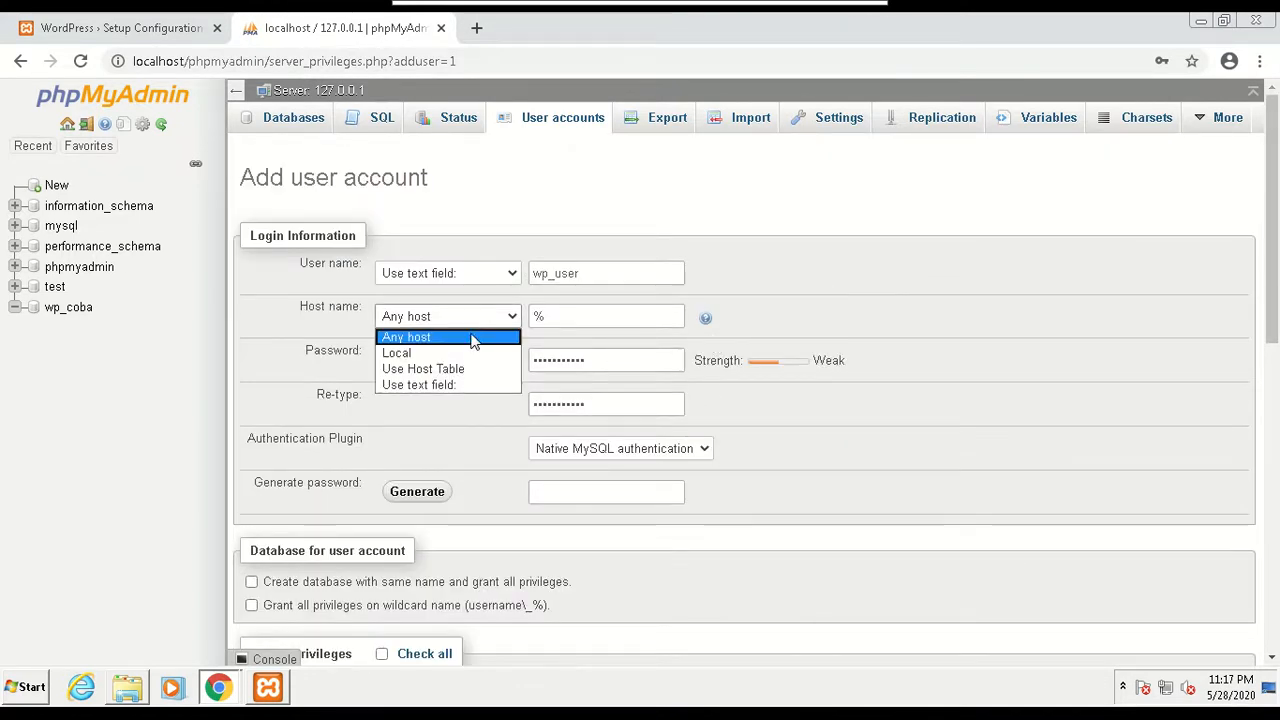
left_click(445, 353)
scroll(921, 434, "down", 1)
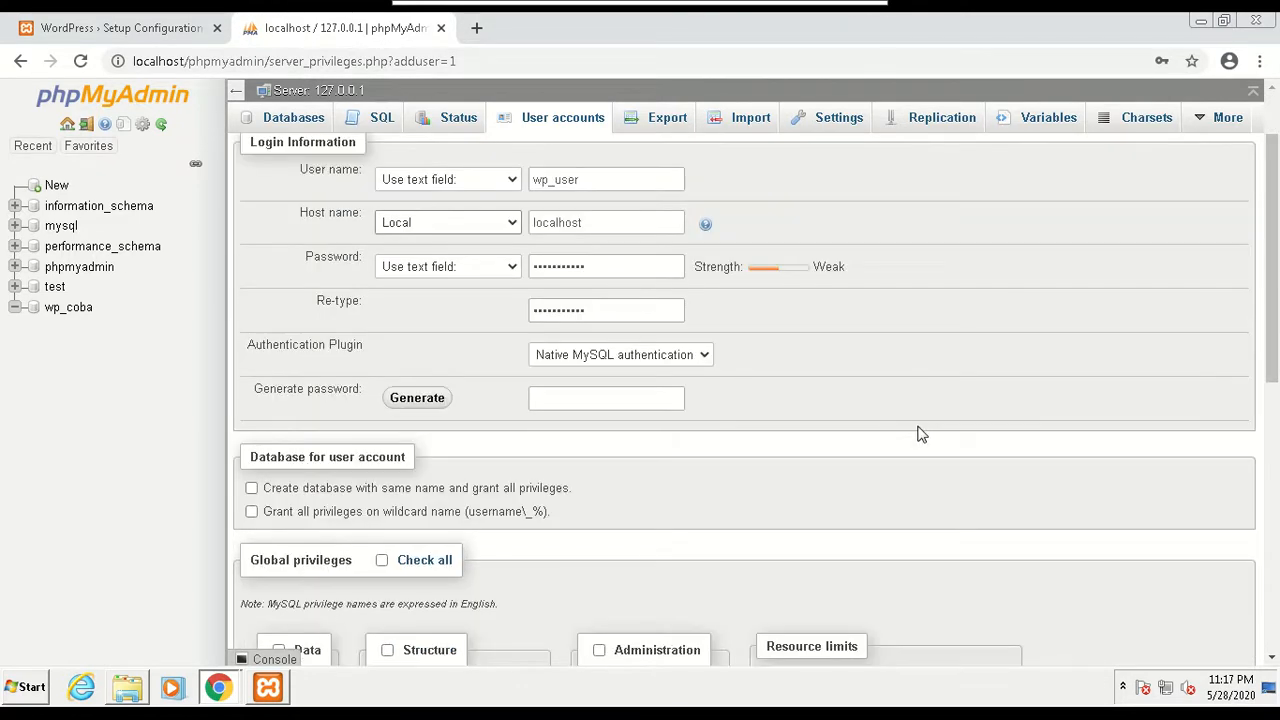
scroll(1159, 569, "down", 9)
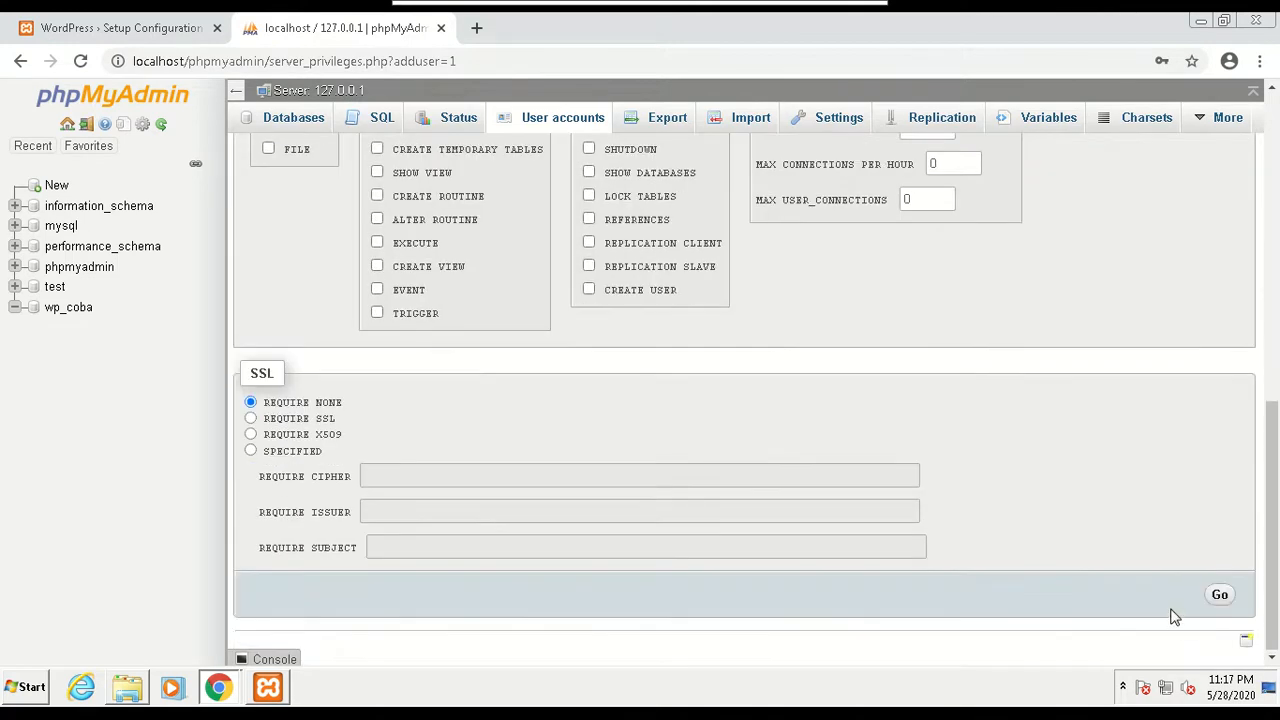
left_click(1221, 596)
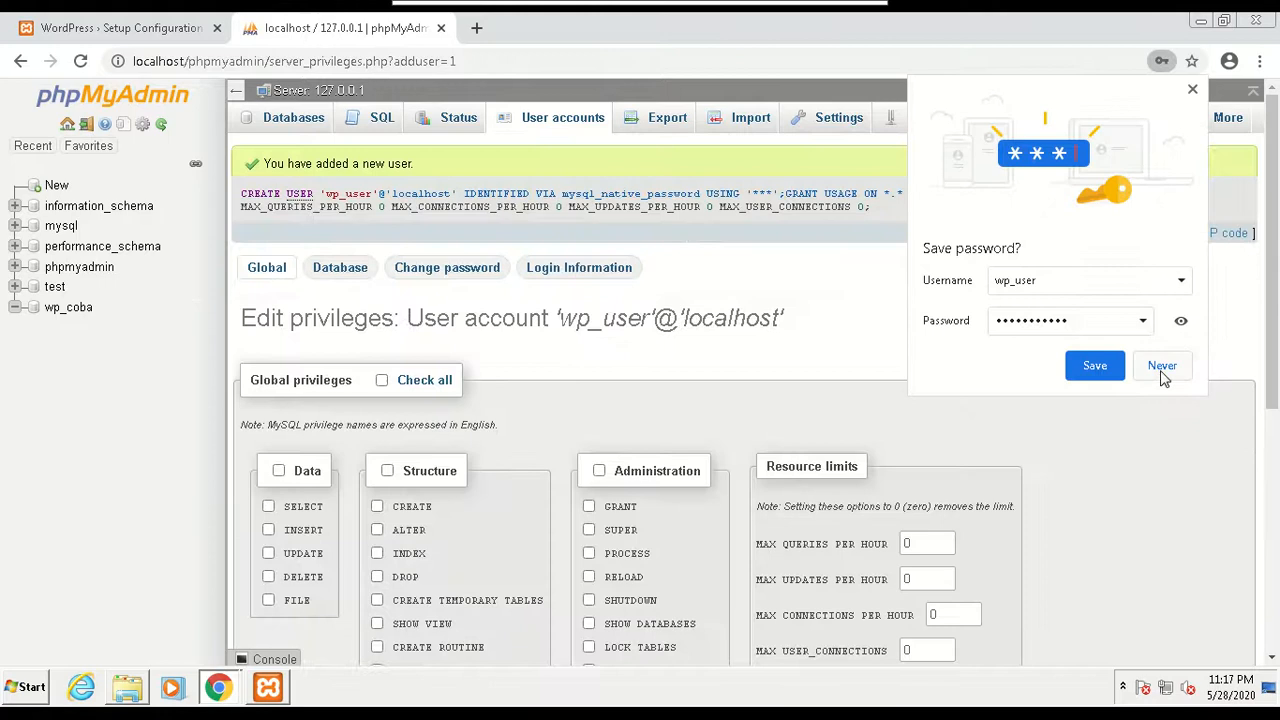
left_click(1162, 366)
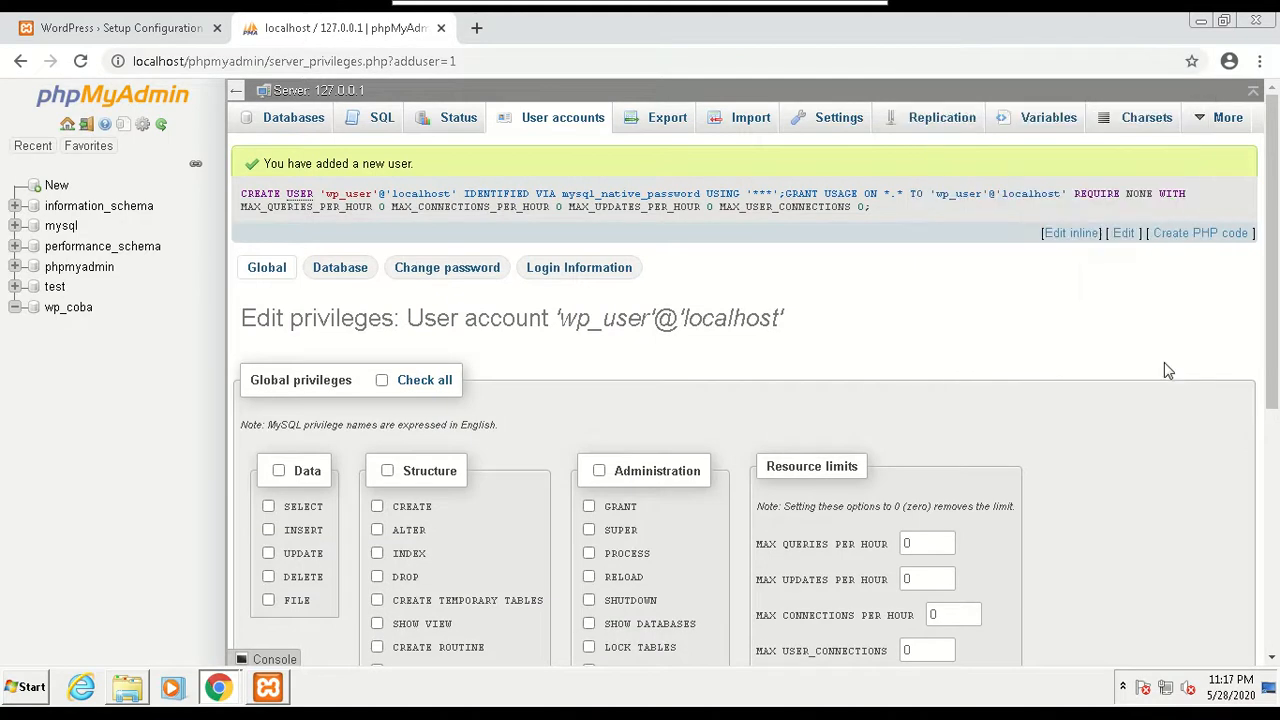
Step: Open the privilege editor for wp_user from the user accounts overview and look through its global privileges
scroll(680, 305, "down", 10)
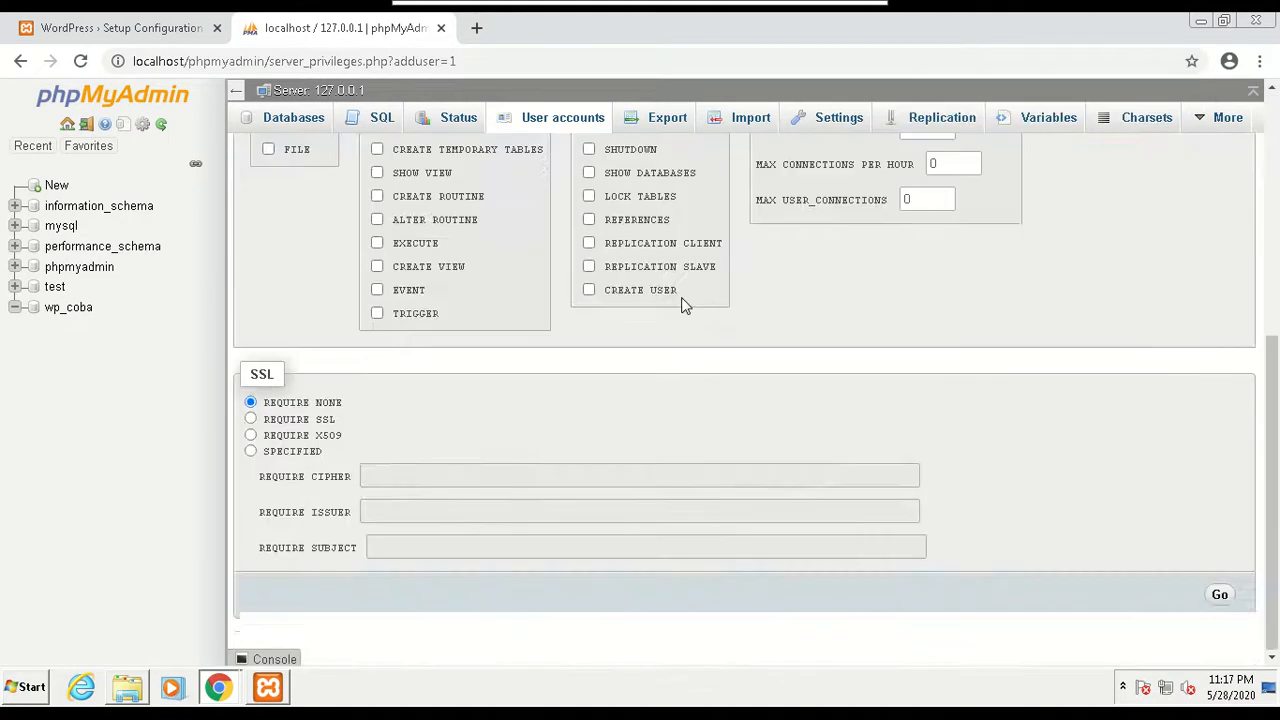
scroll(683, 303, "up", 10)
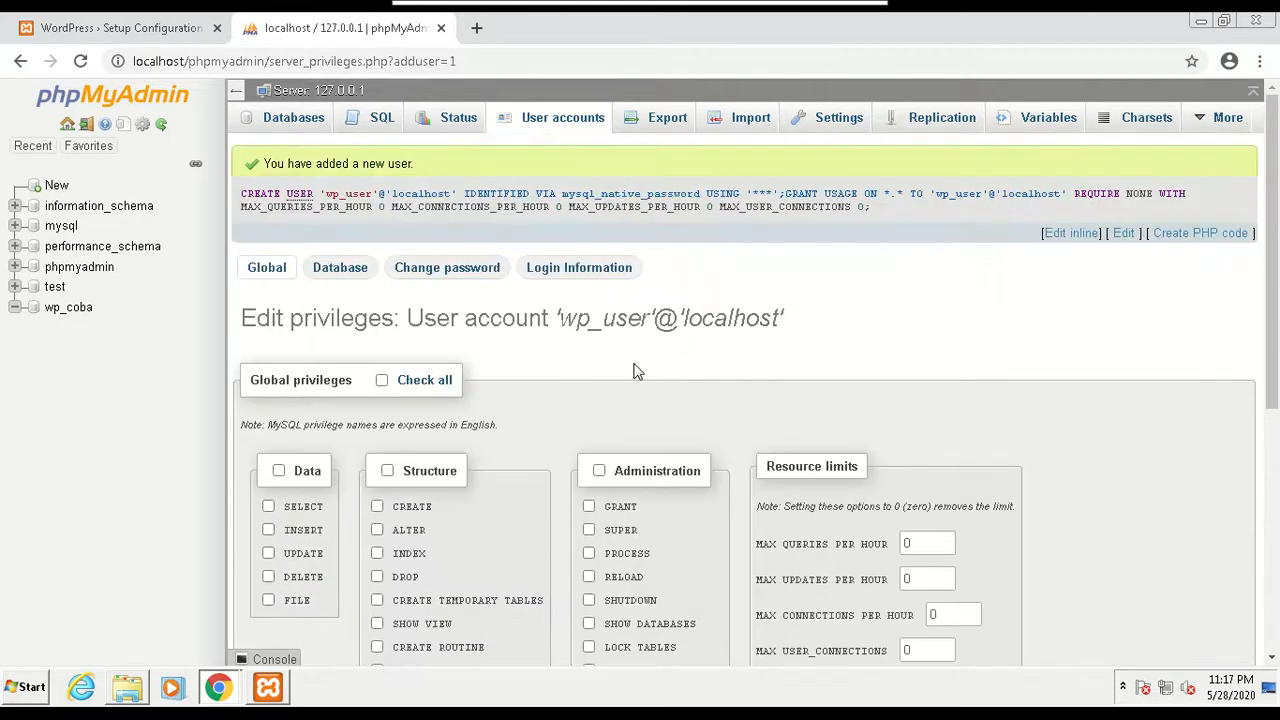
left_click(556, 118)
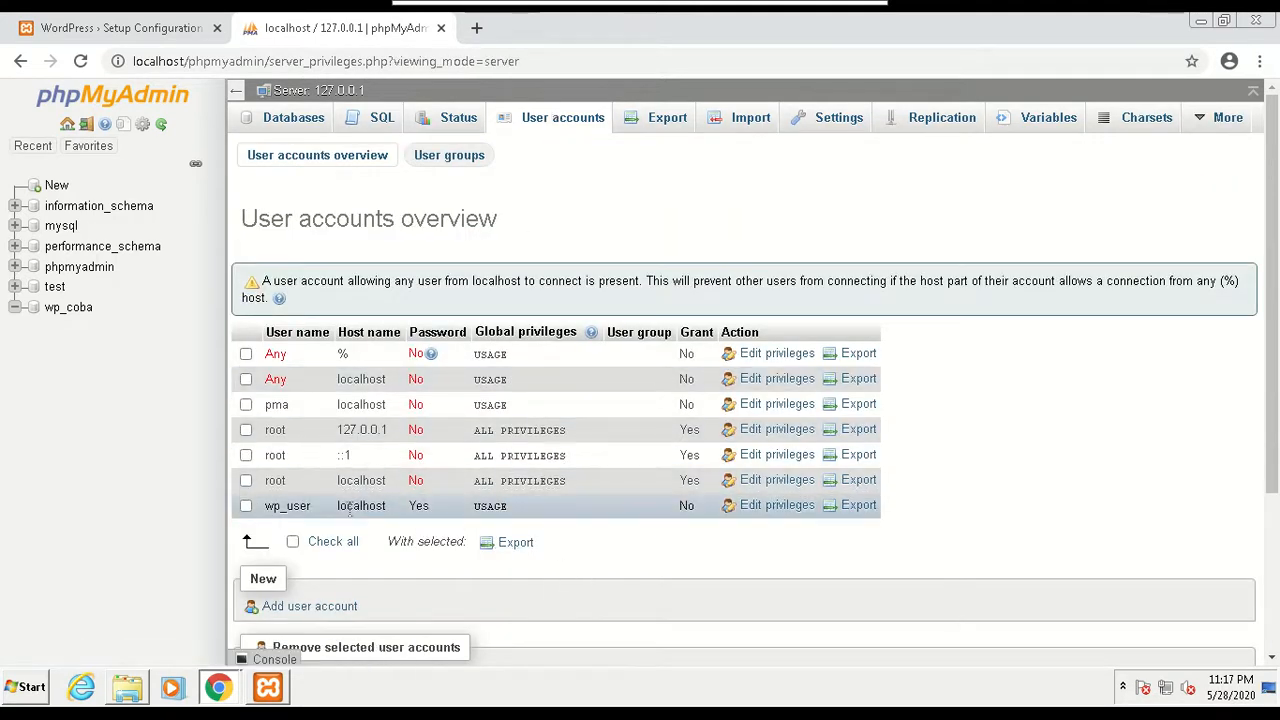
left_click(775, 510)
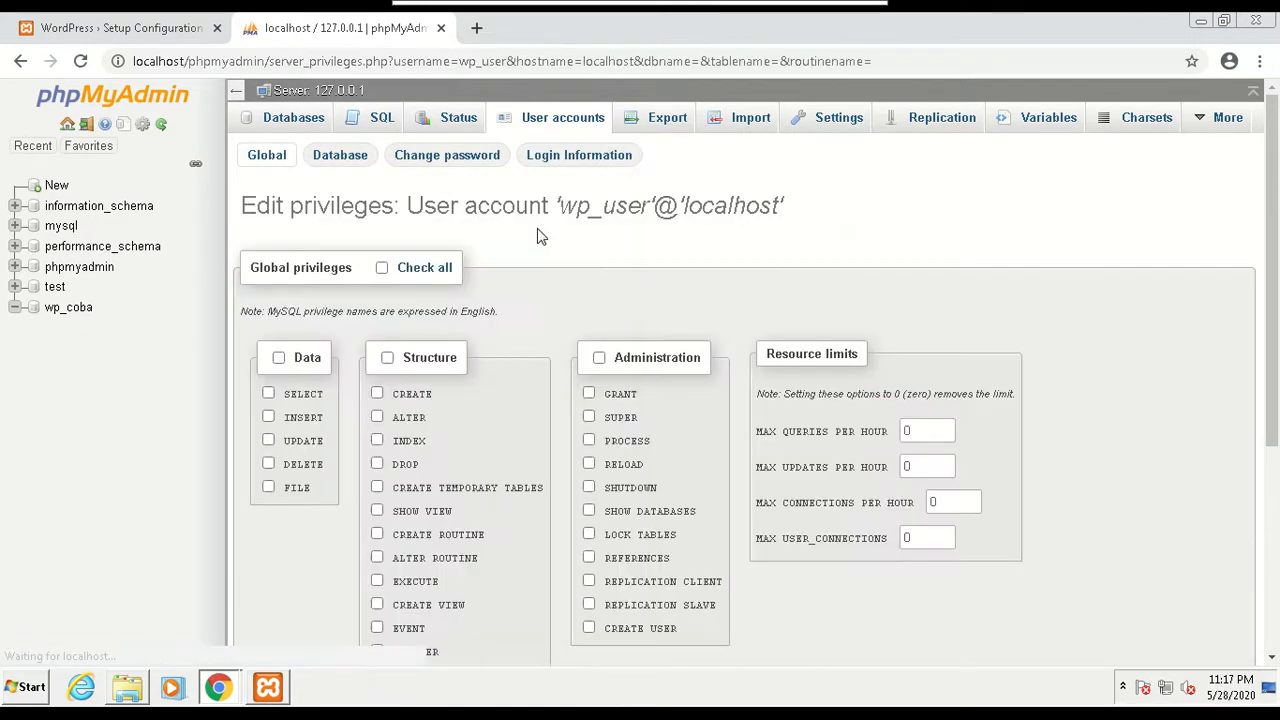
scroll(562, 246, "down", 4)
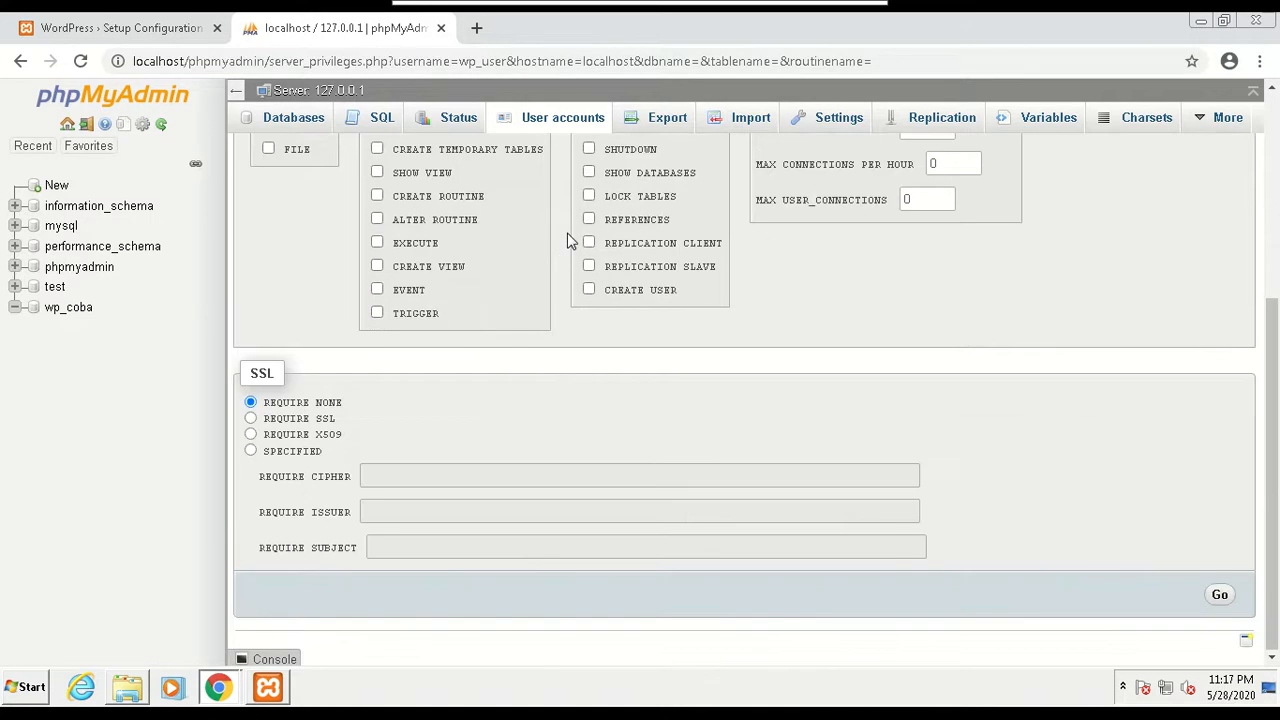
scroll(568, 241, "up", 3)
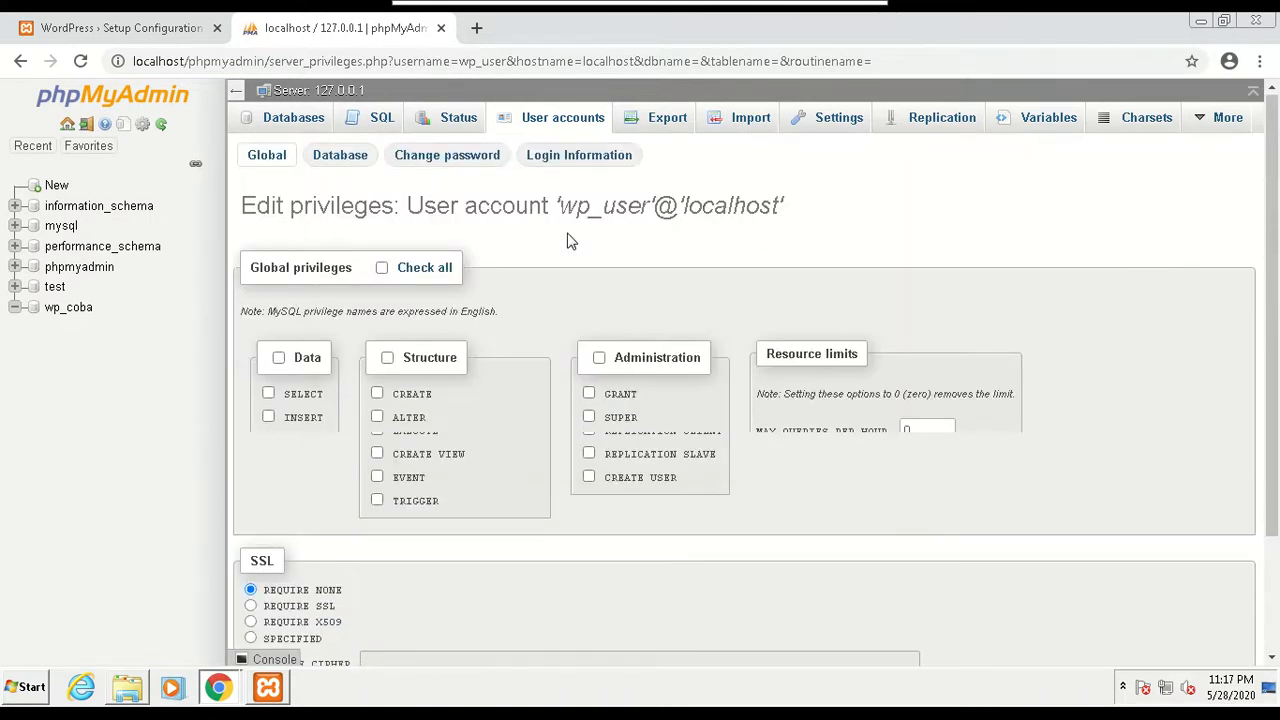
Step: Choose wp_coba as the database for wp_user's database-specific privileges and open its privilege settings
left_click(340, 158)
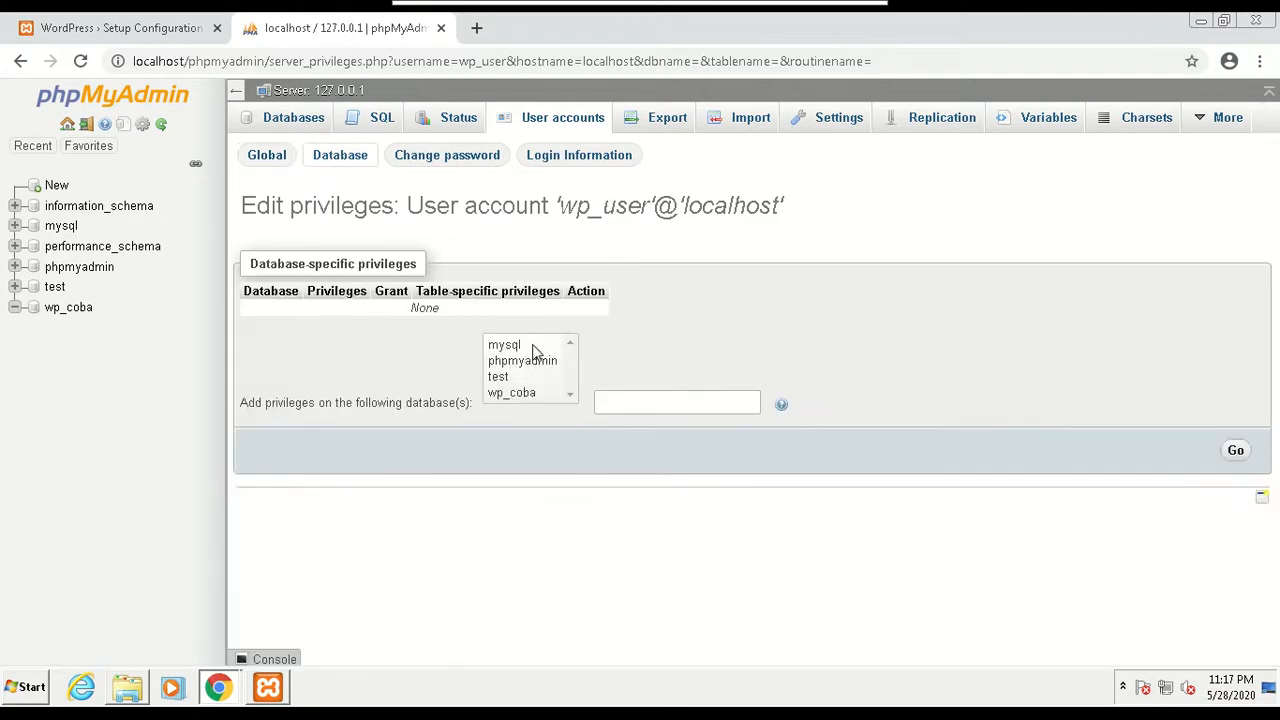
left_click(512, 393)
left_click(690, 405)
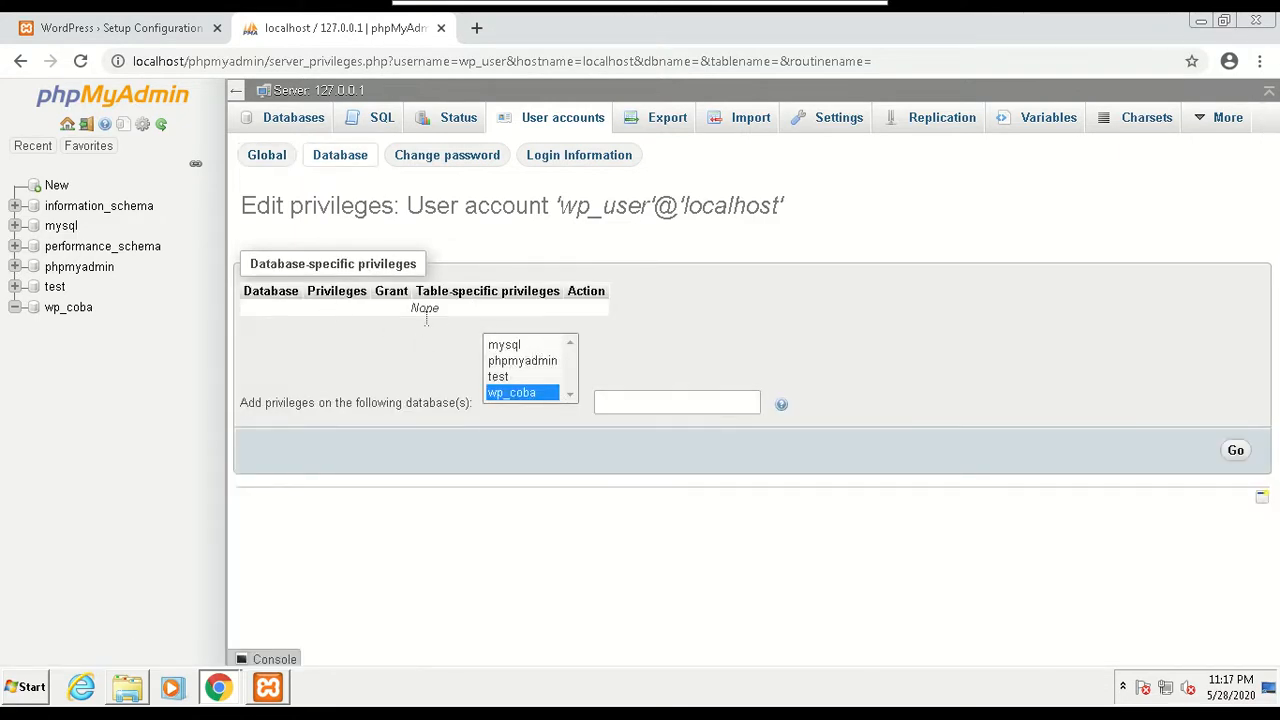
left_click(1236, 452)
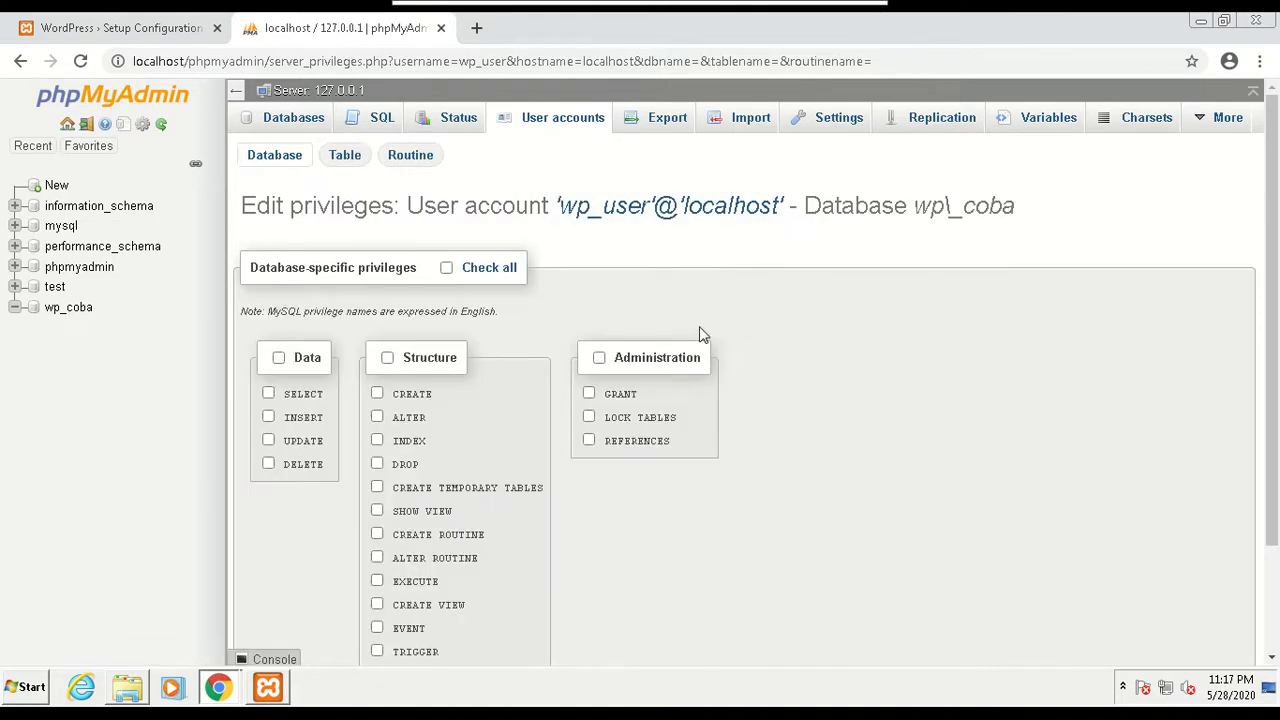
Step: Grant wp_user all database-specific privileges on wp_coba, including GRANT, and apply the change
left_click(449, 270)
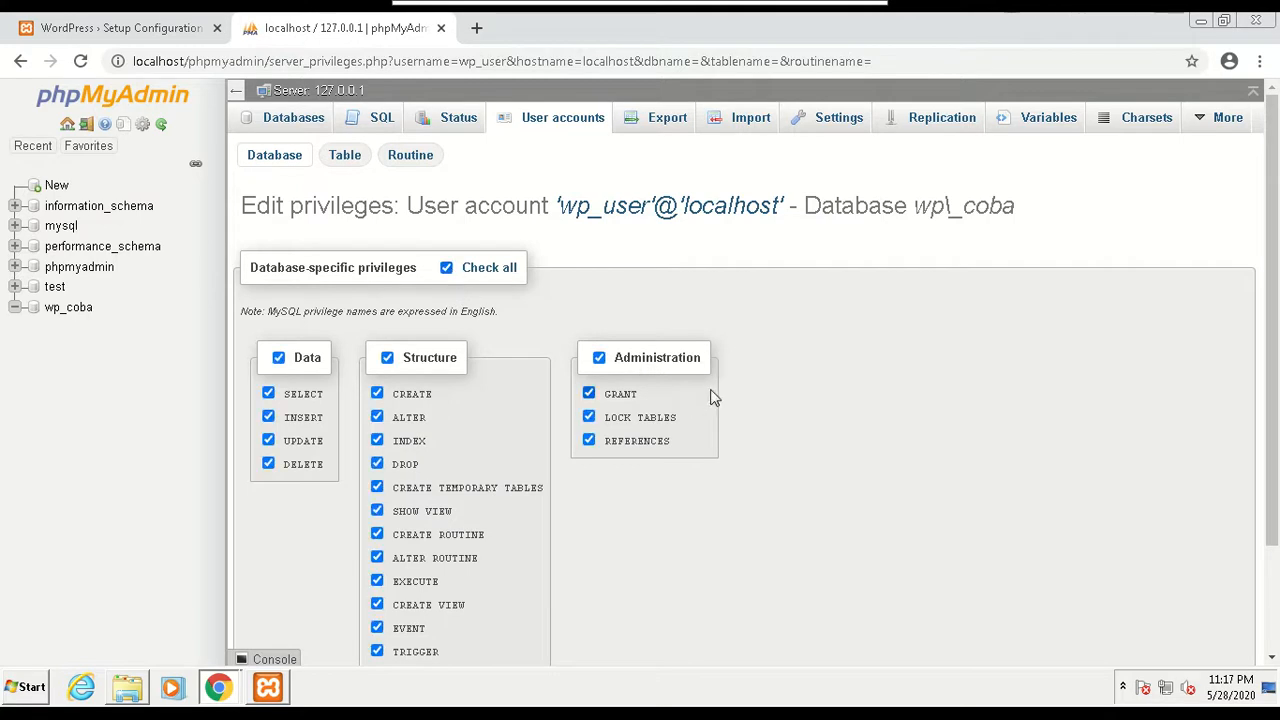
scroll(843, 371, "down", 2)
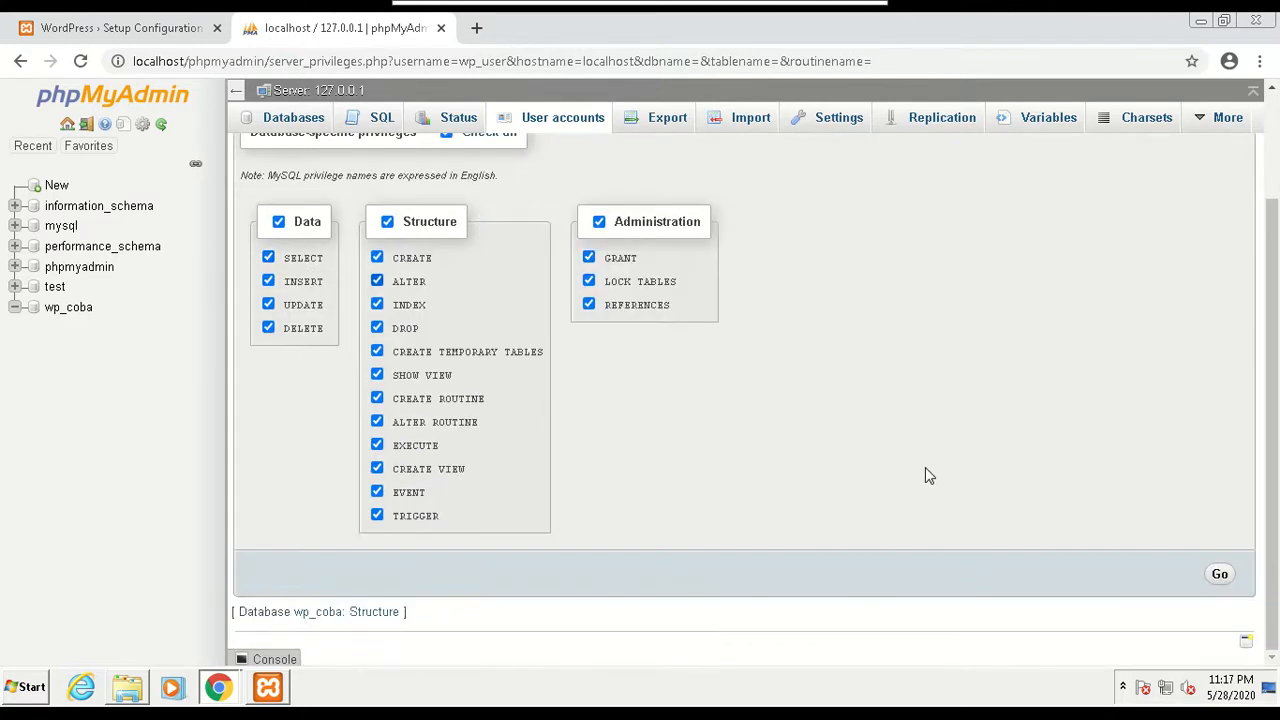
left_click(1221, 577)
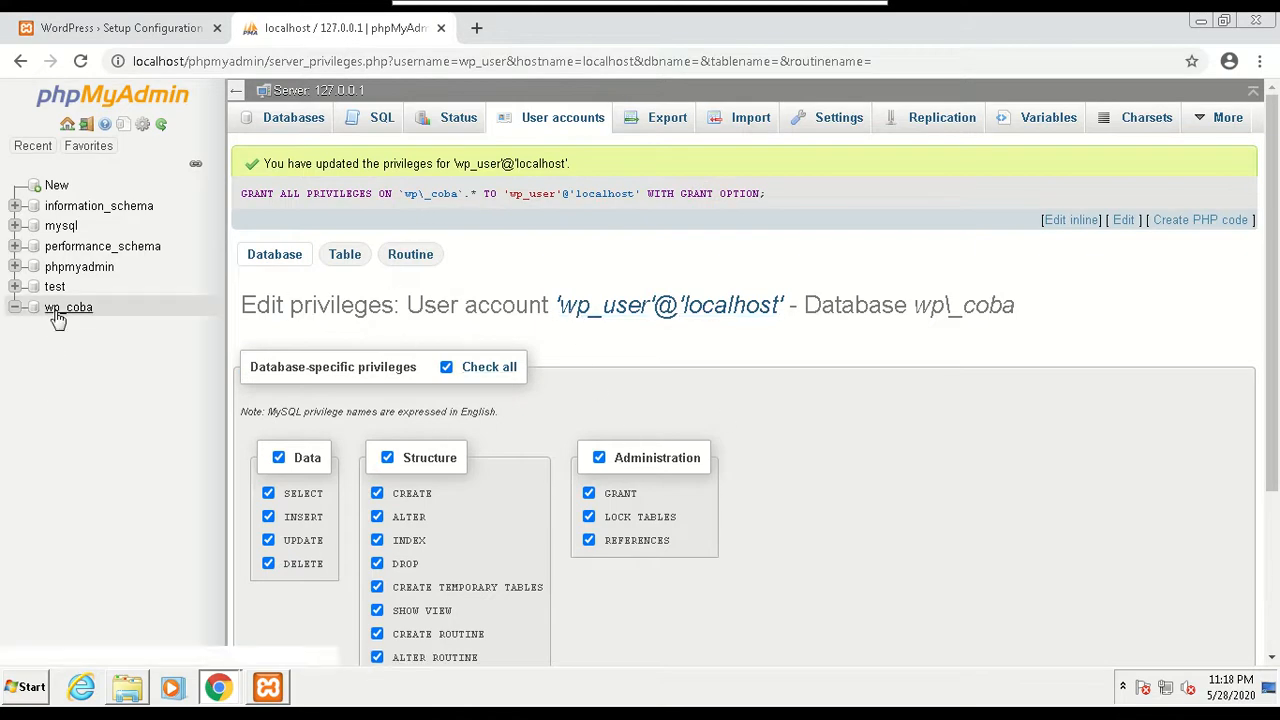
Step: Return to the WordPress setup, continue with English (United States) as the language, and proceed to the database connection form
left_click(143, 28)
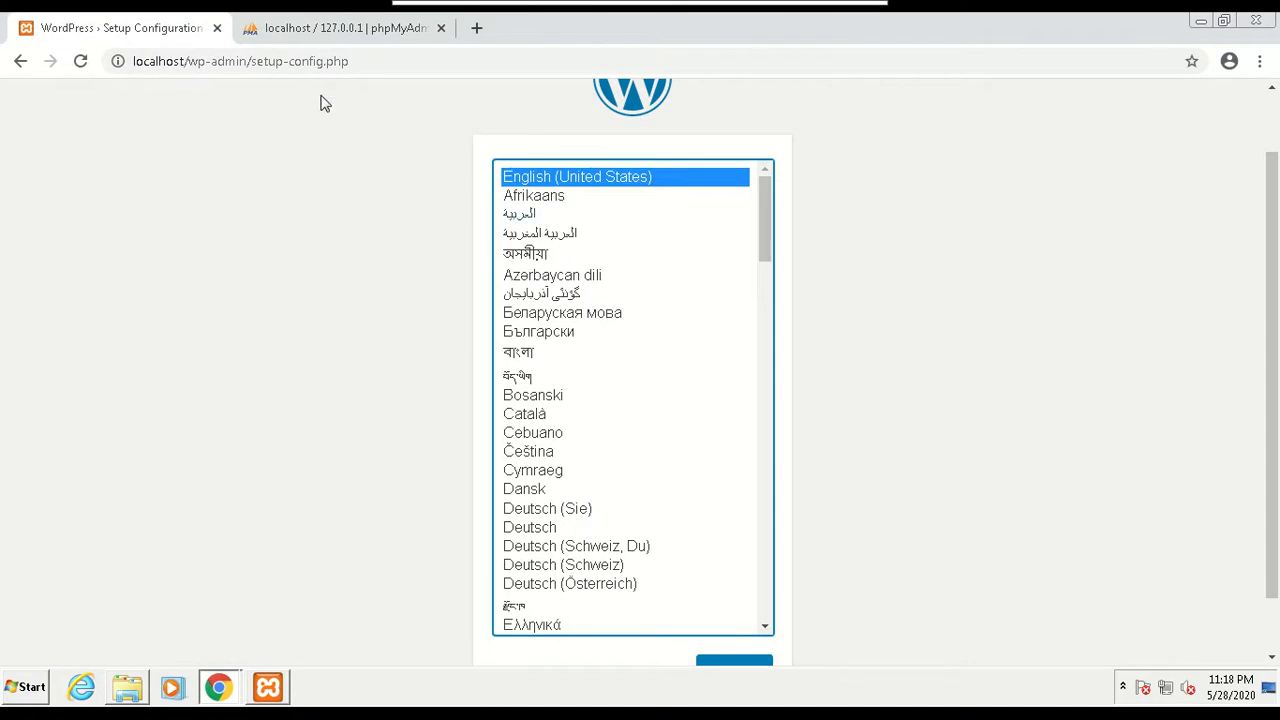
scroll(818, 323, "down", 1)
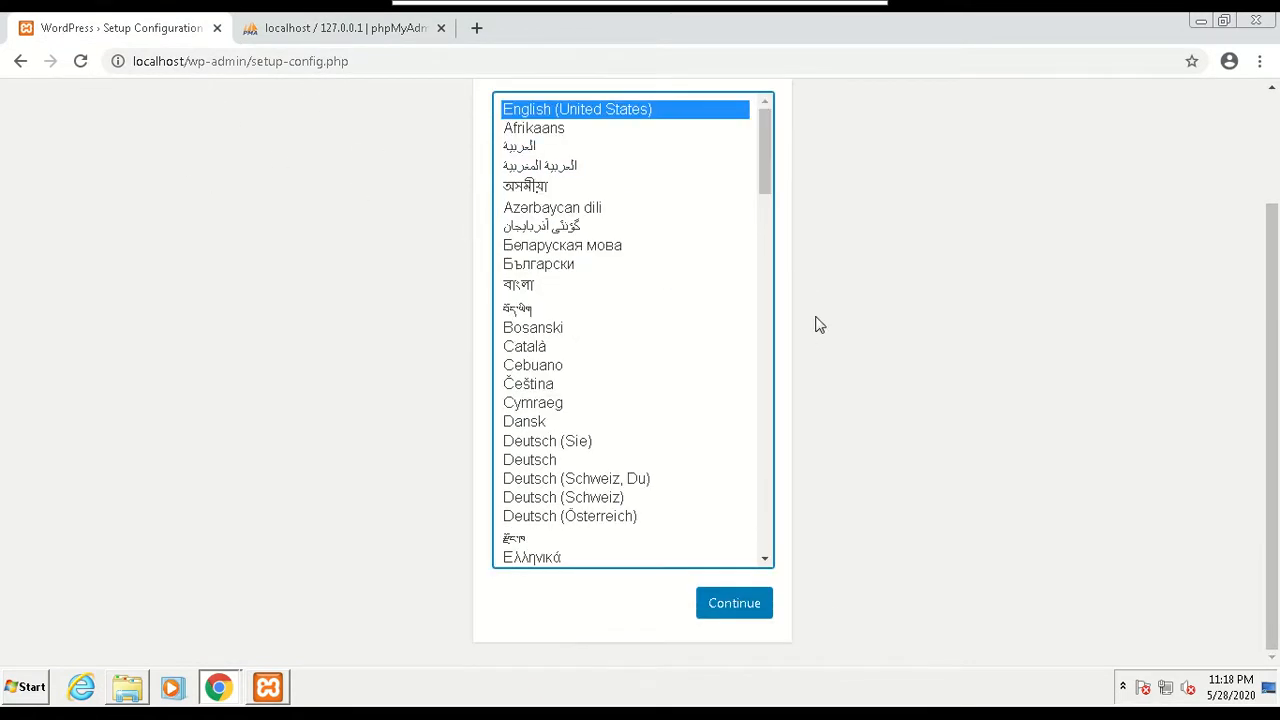
left_click(734, 604)
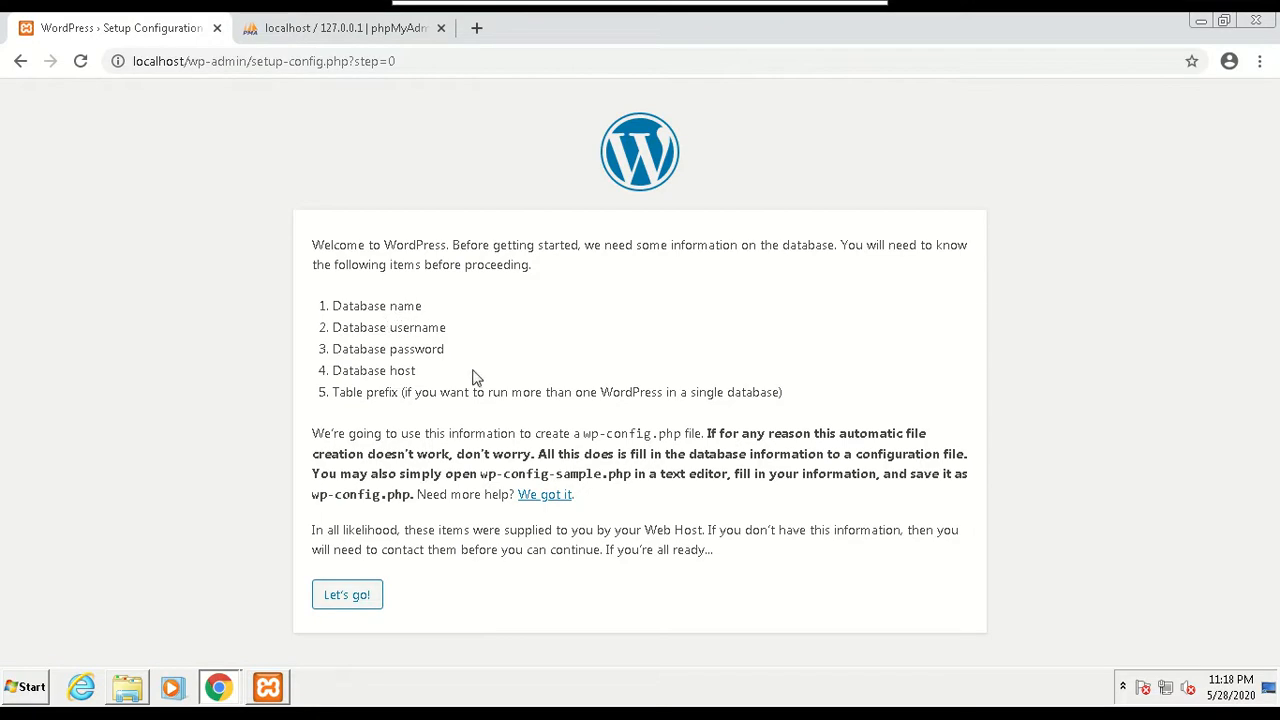
left_click(362, 597)
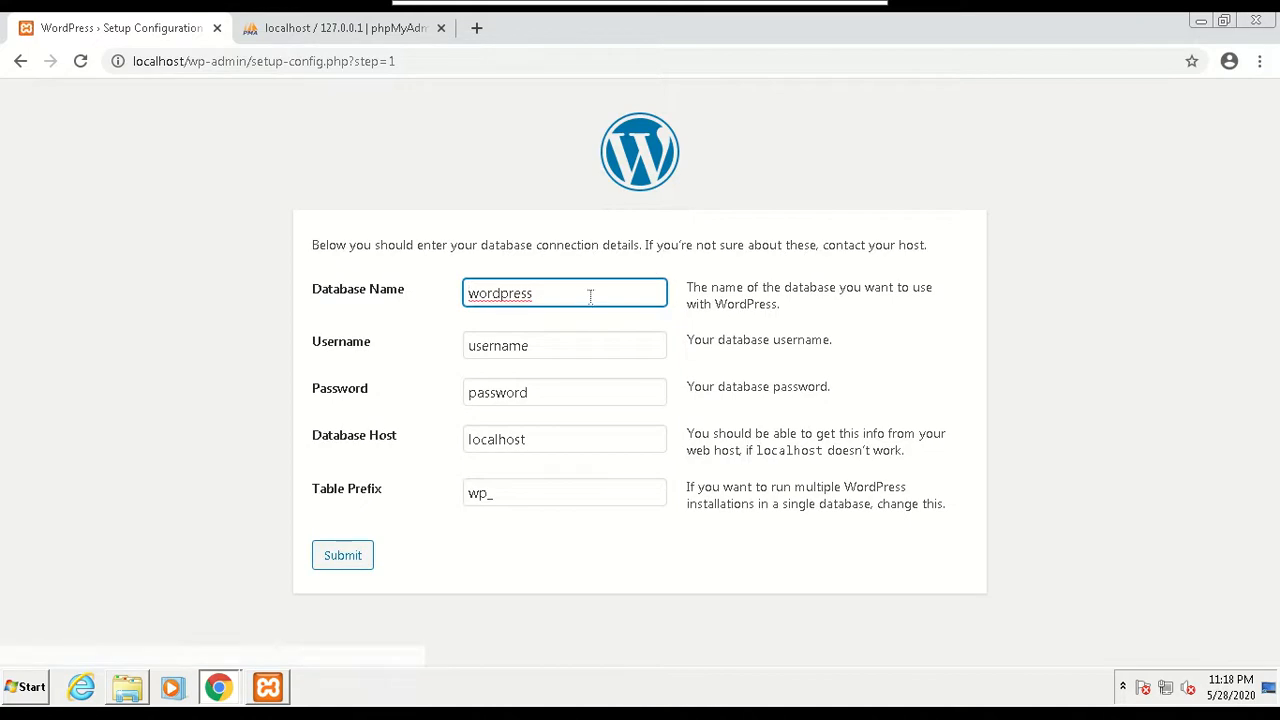
Step: Set the database name to wp_coba in the WordPress connection details
left_click_drag(591, 294, 403, 306)
left_click(250, 28)
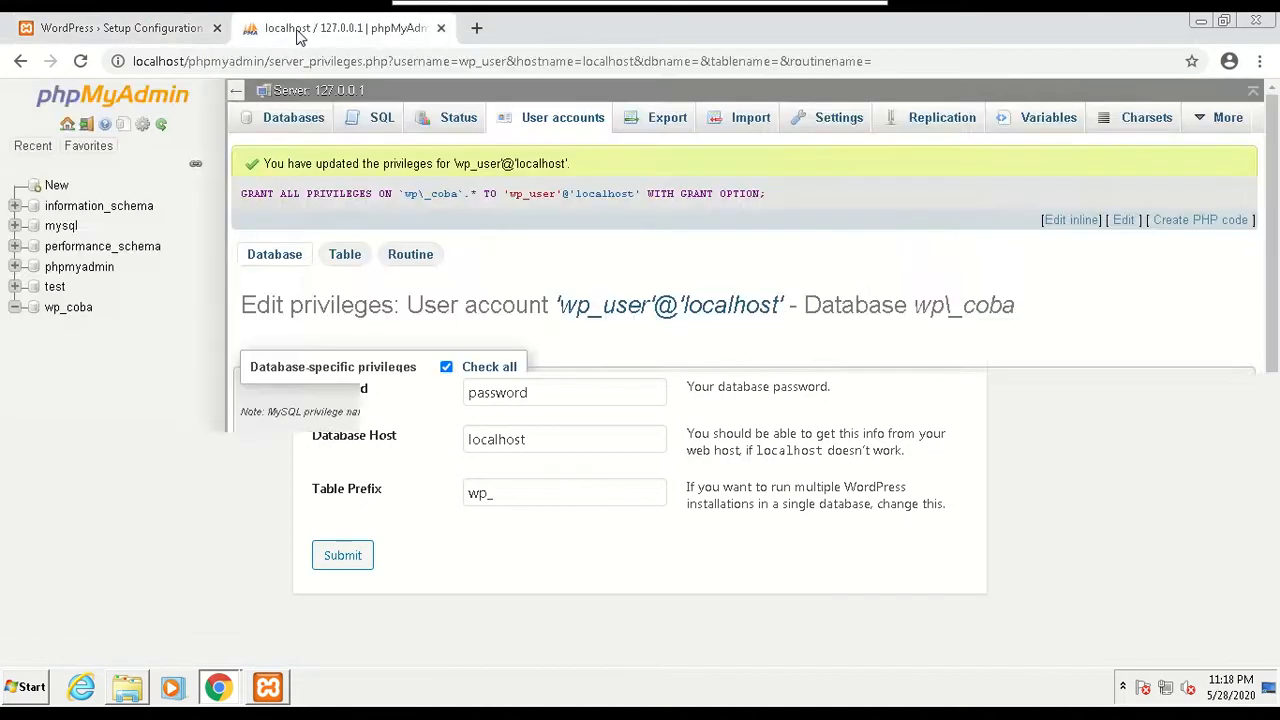
left_click(150, 30)
type("wp")
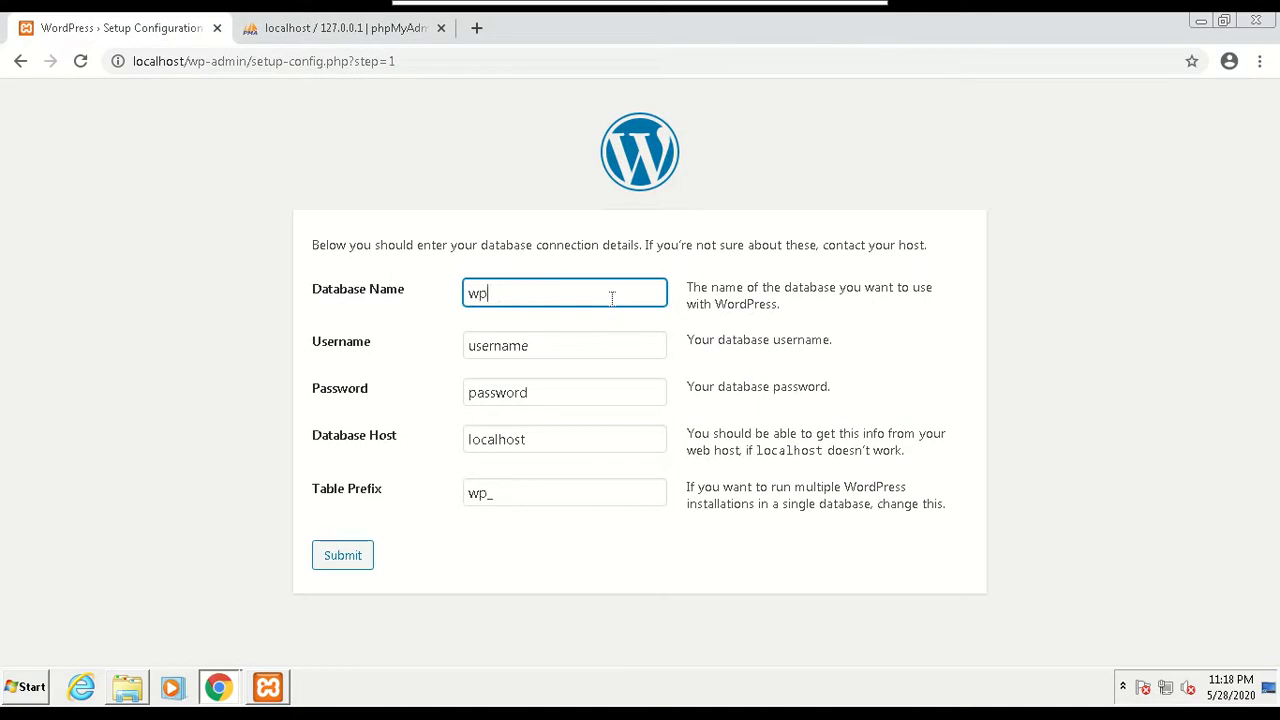
type("_coba")
Step: Check the database account's name in the phpMyAdmin user accounts overview and enter wp_user as the WordPress database username
left_click(330, 30)
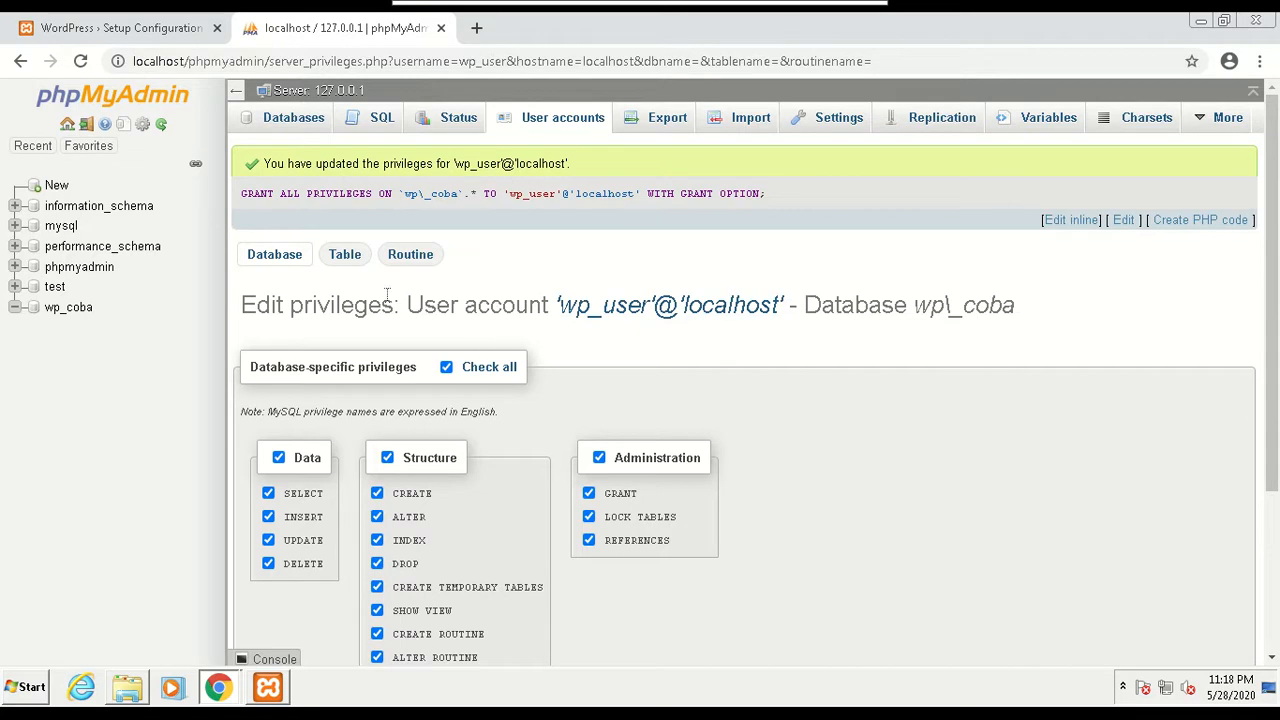
left_click(548, 124)
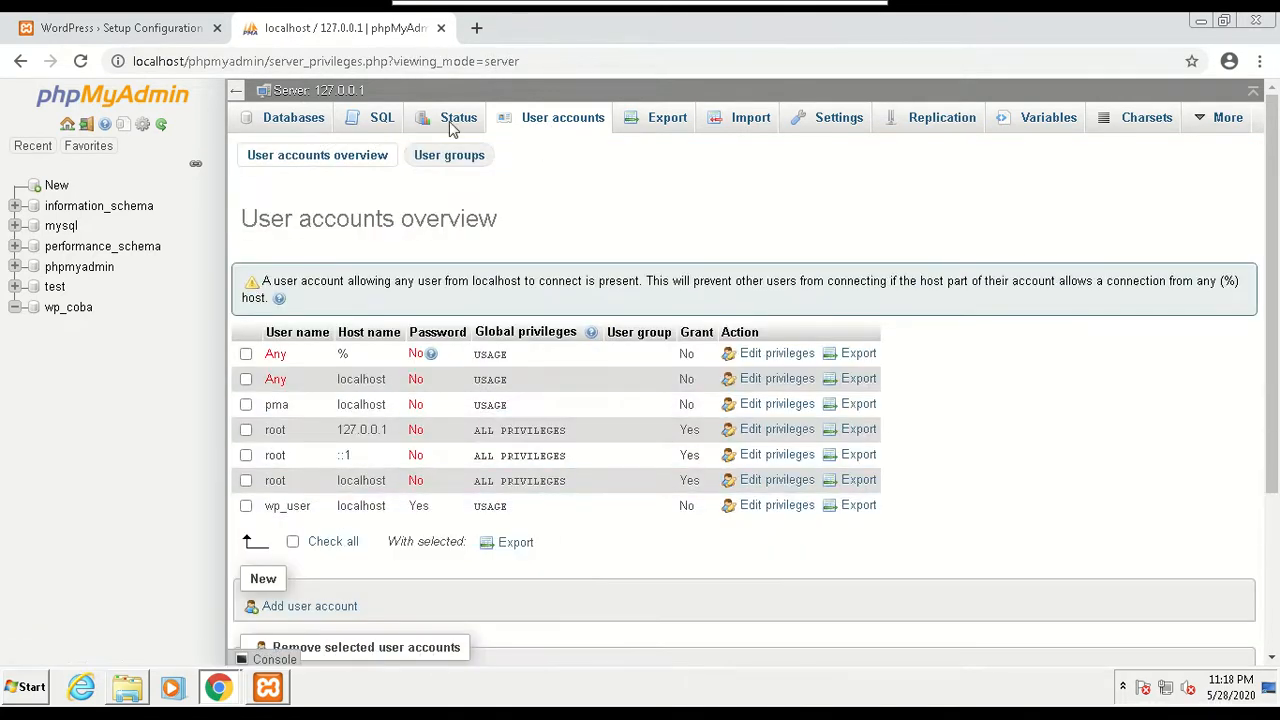
left_click(152, 28)
key("Tab")
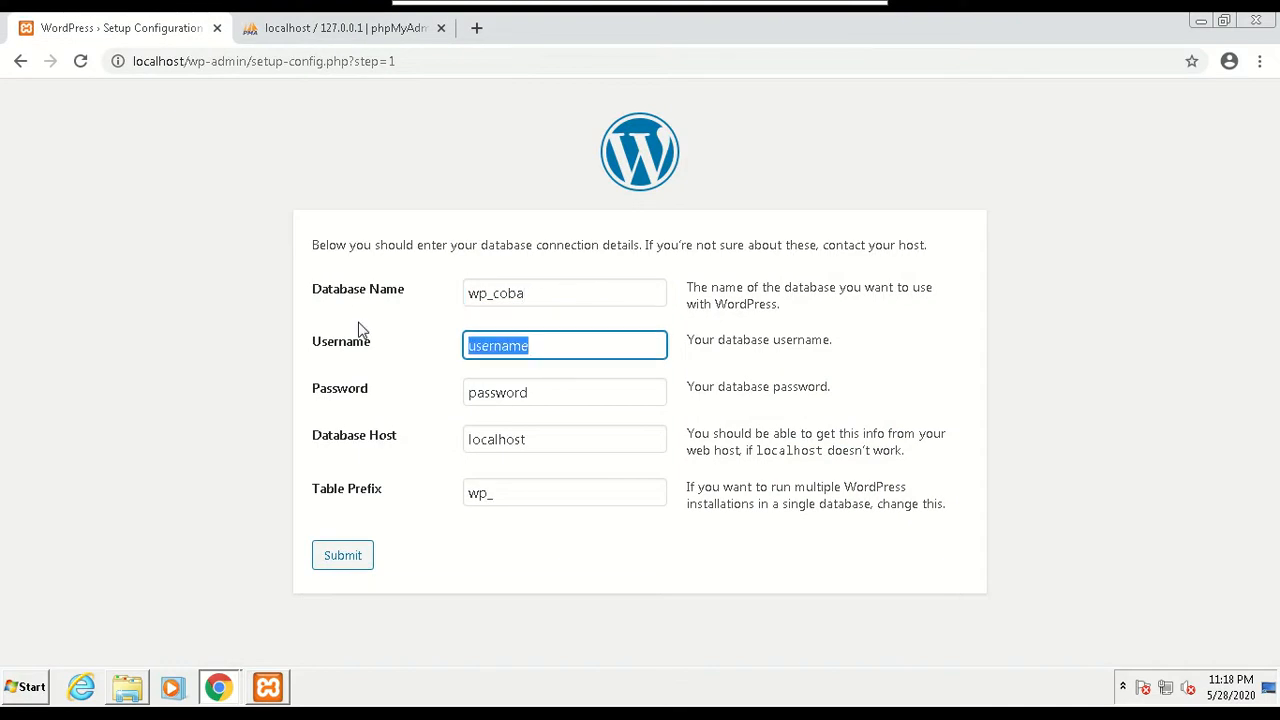
type("wp_use")
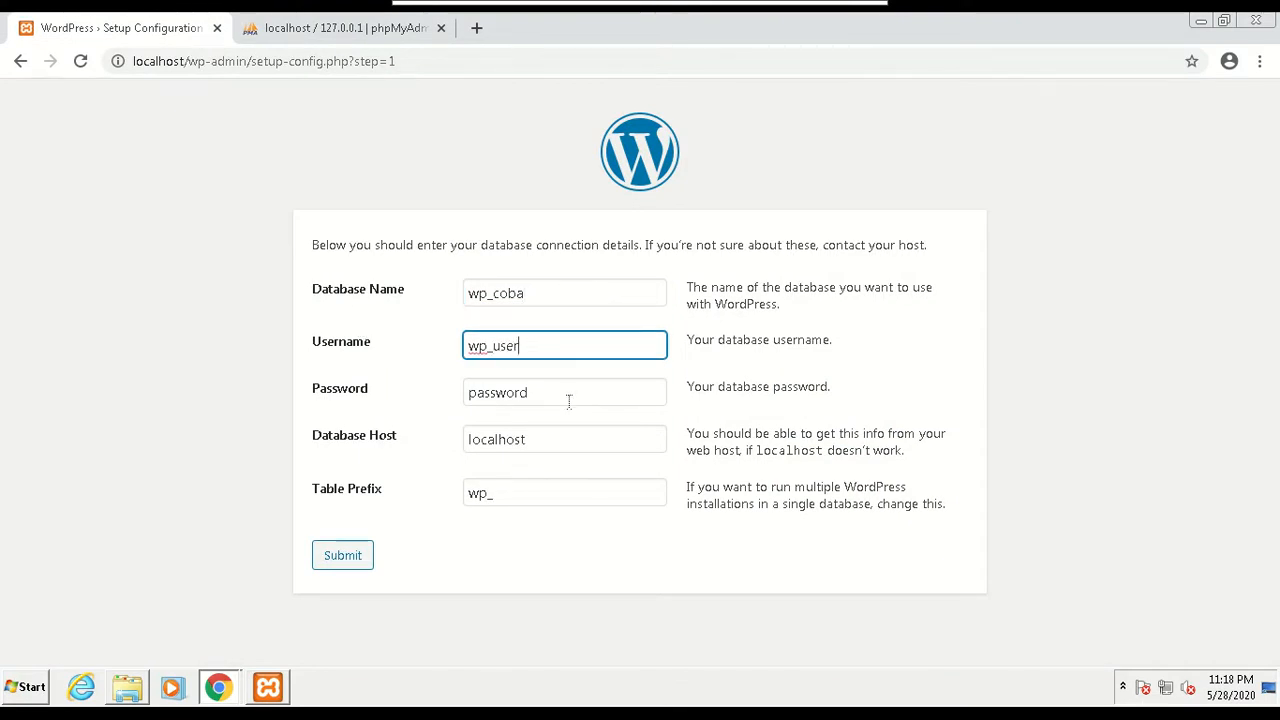
Step: Enter the database password, keep localhost as the host and wp_ as the table prefix, and submit the connection details
key("Tab")
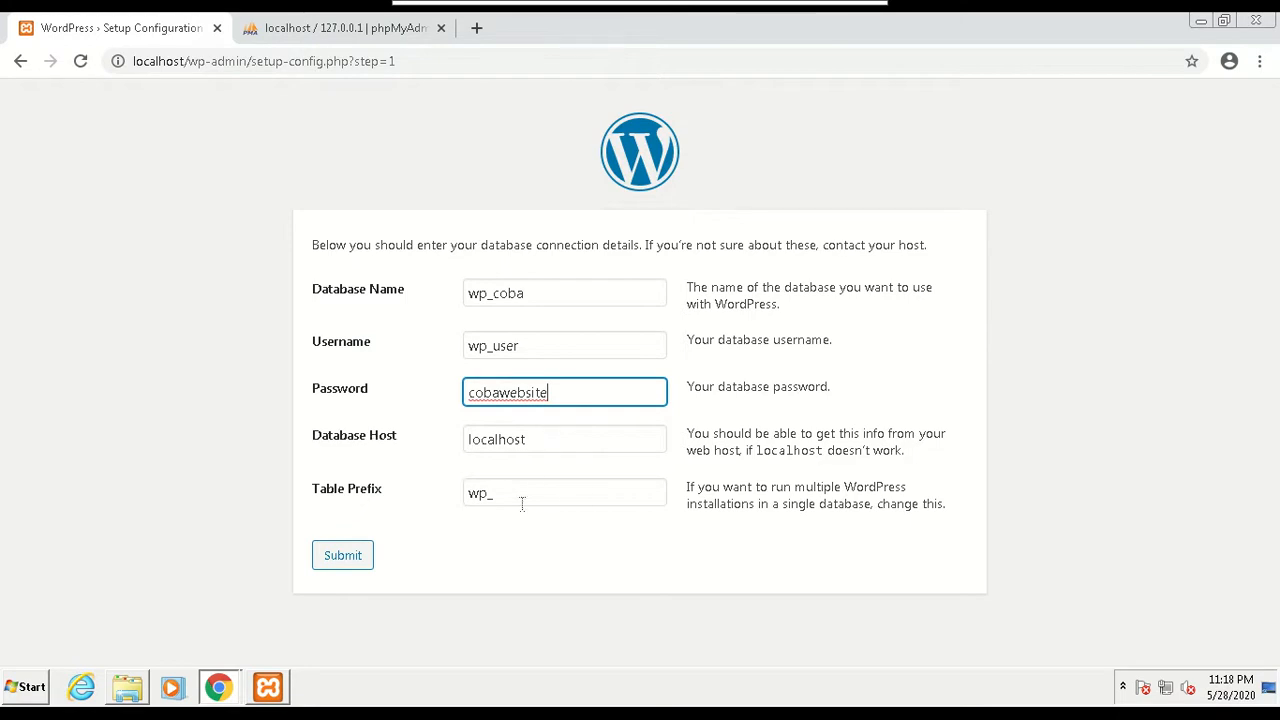
key("Tab")
key("Tab")
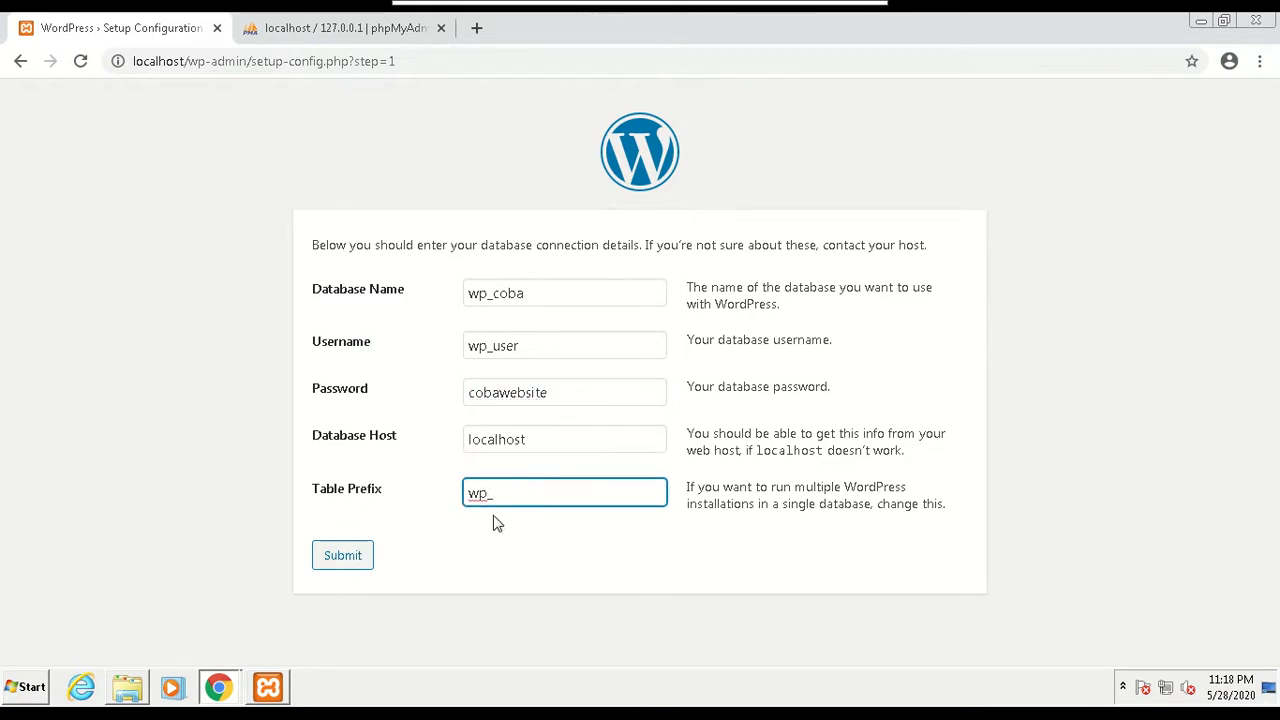
left_click(343, 558)
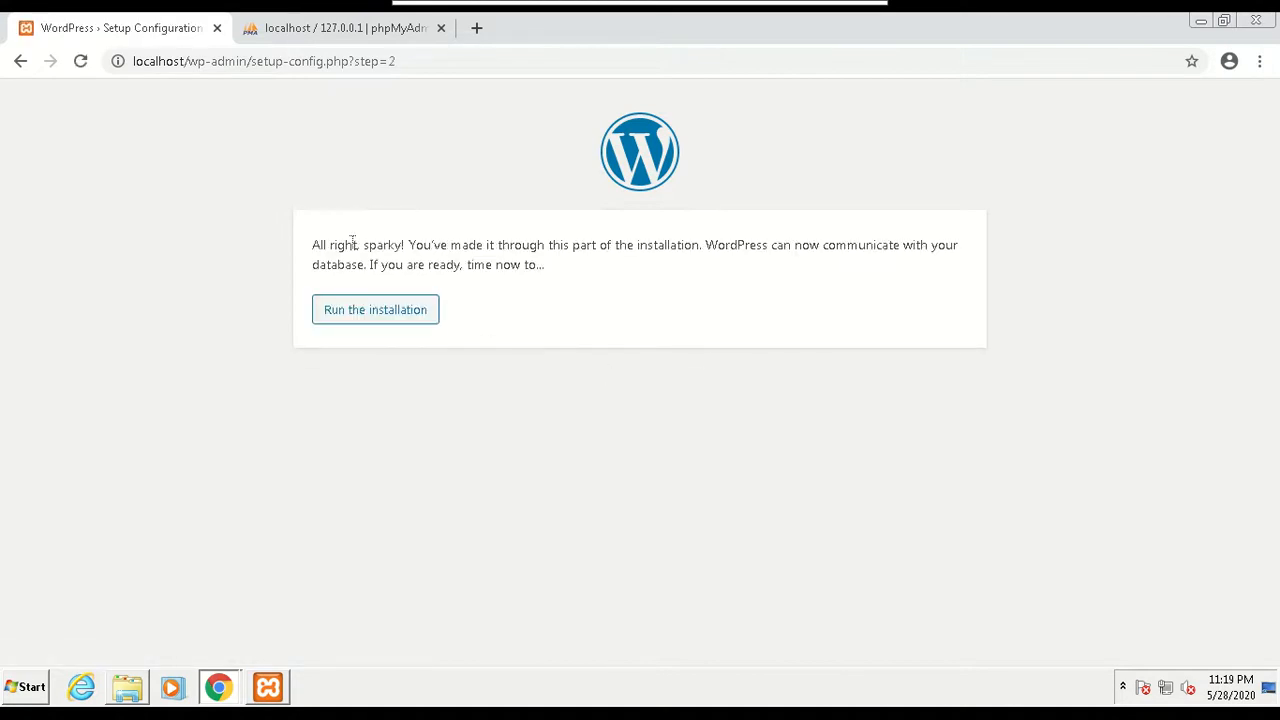
Step: Run the WordPress installation and set the site title to "DMinor Update Wordpress Tutorial"
left_click(409, 318)
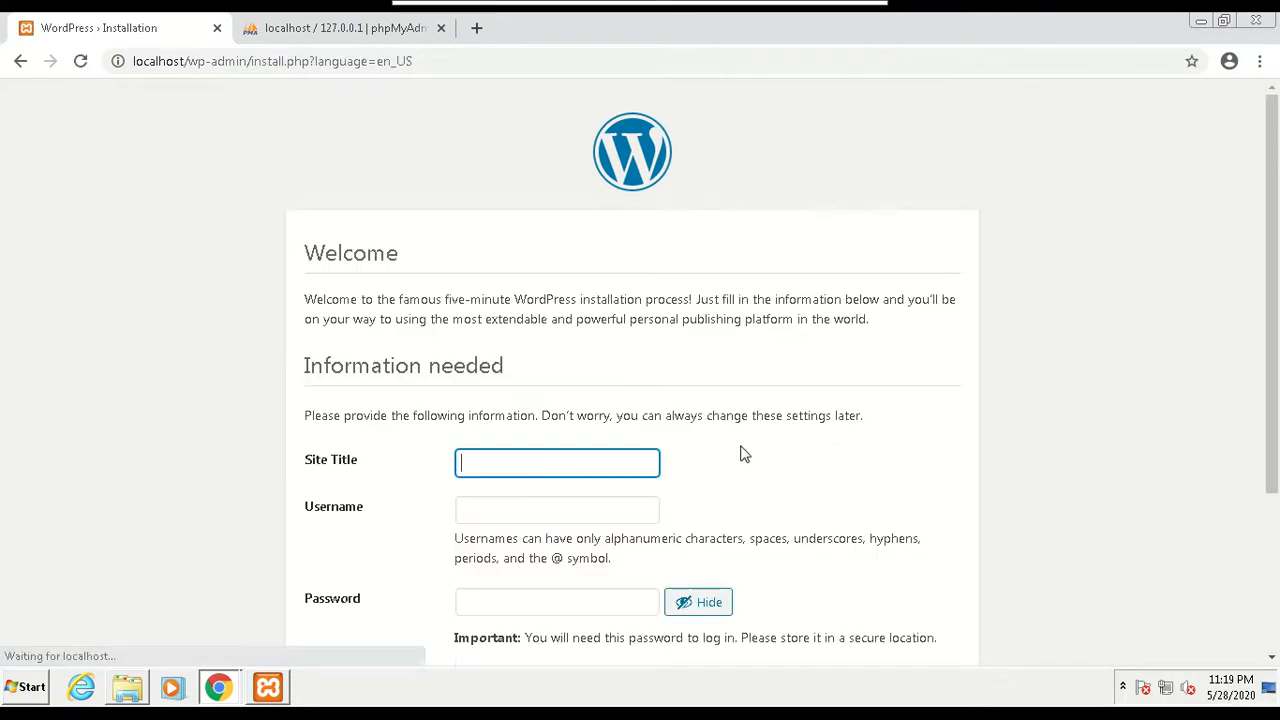
scroll(550, 468, "down", 2)
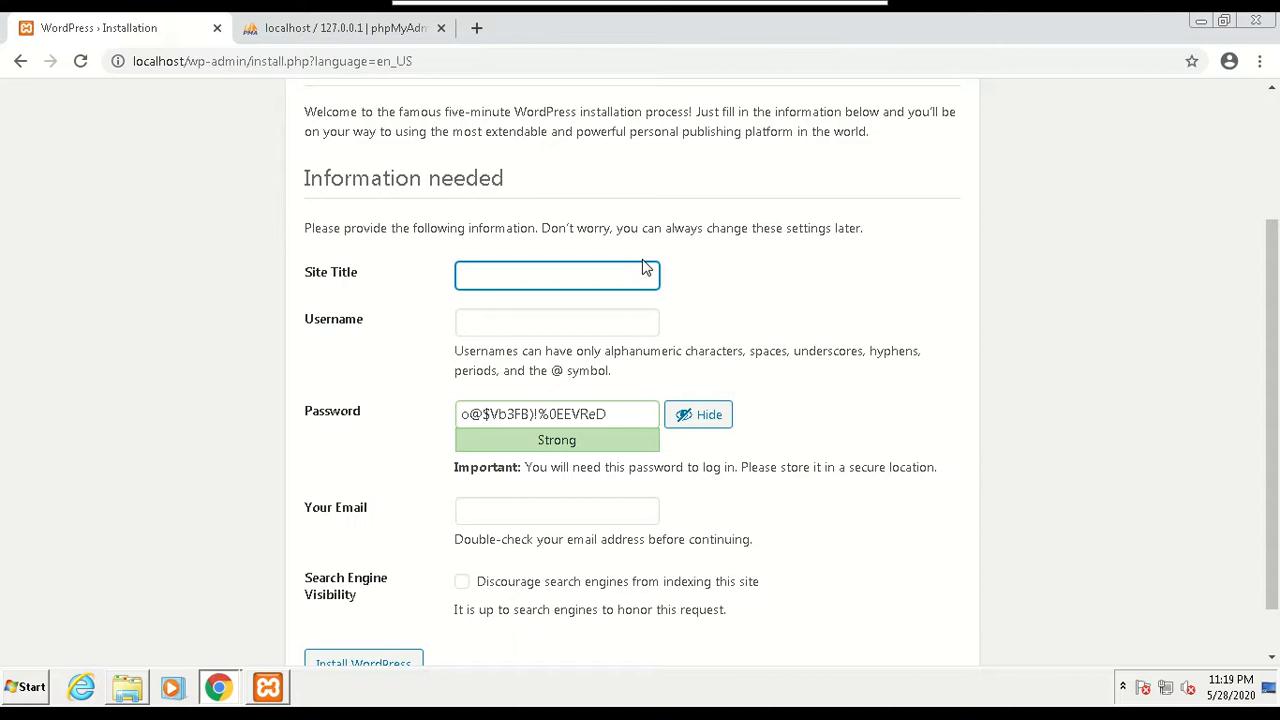
type("DMinor Update Wor")
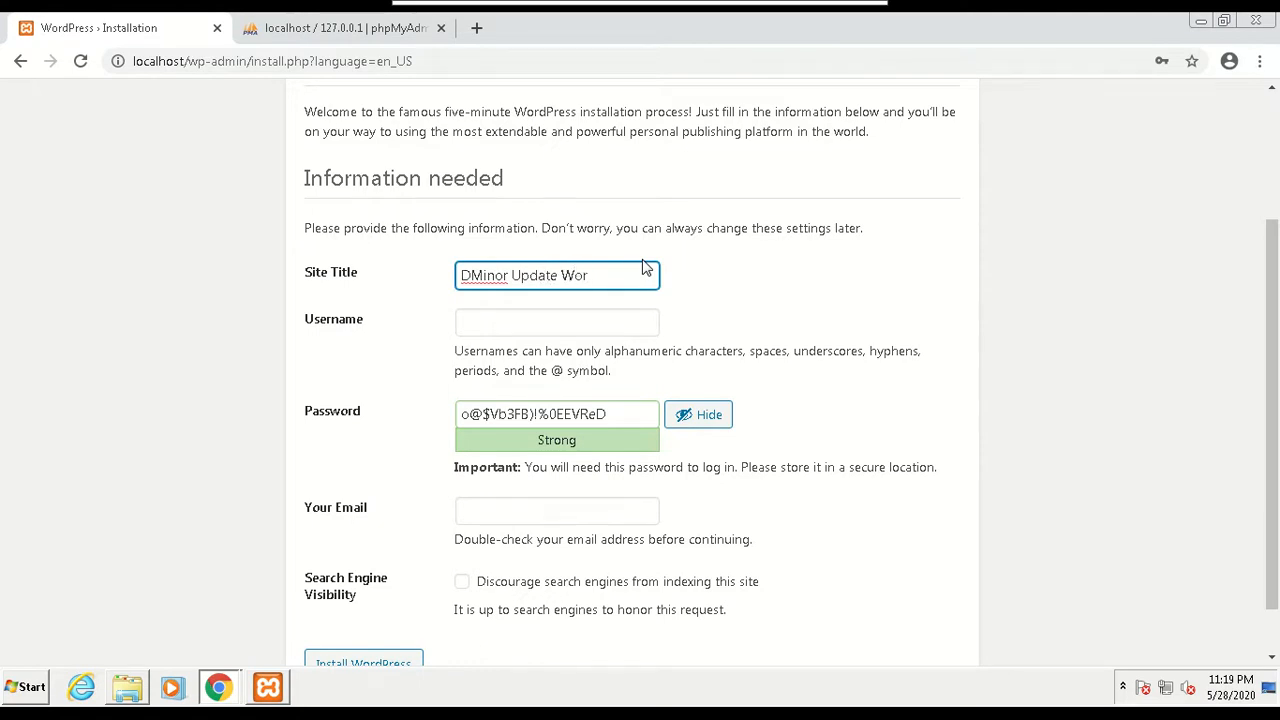
type("dpress Tutorial")
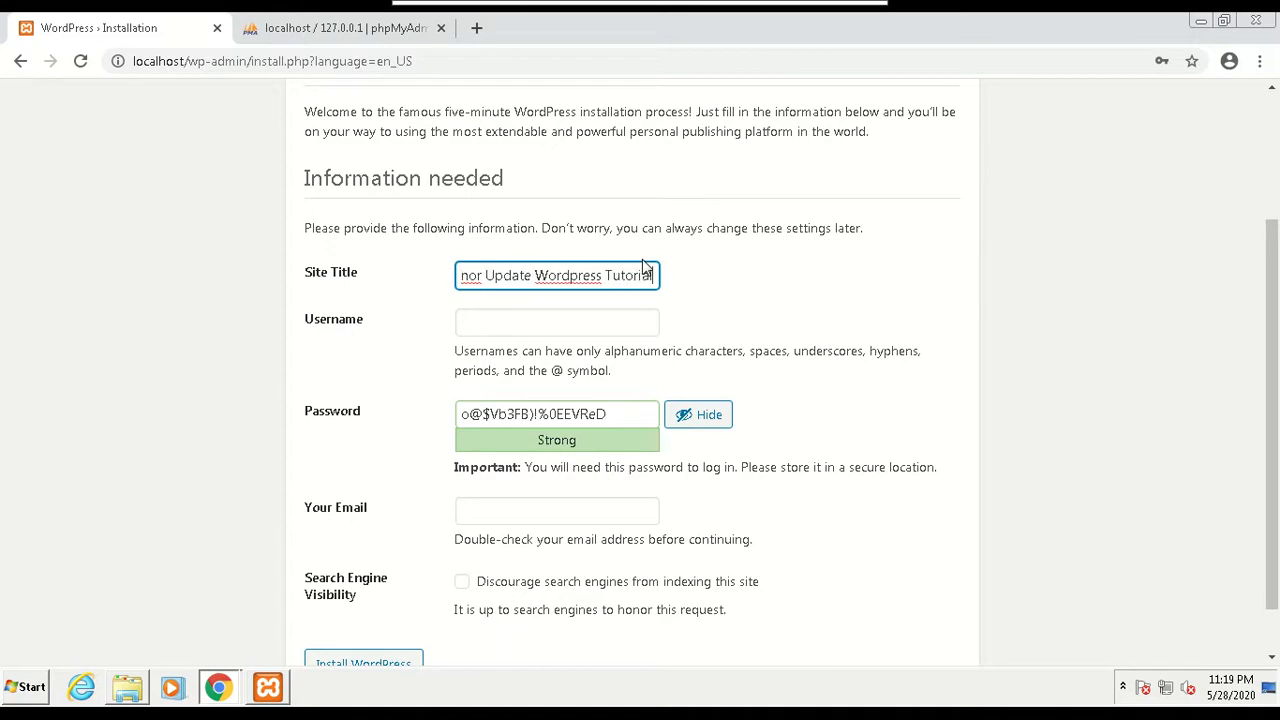
Step: Set the WordPress administrator username to dminor
left_click(538, 322)
type("dmi")
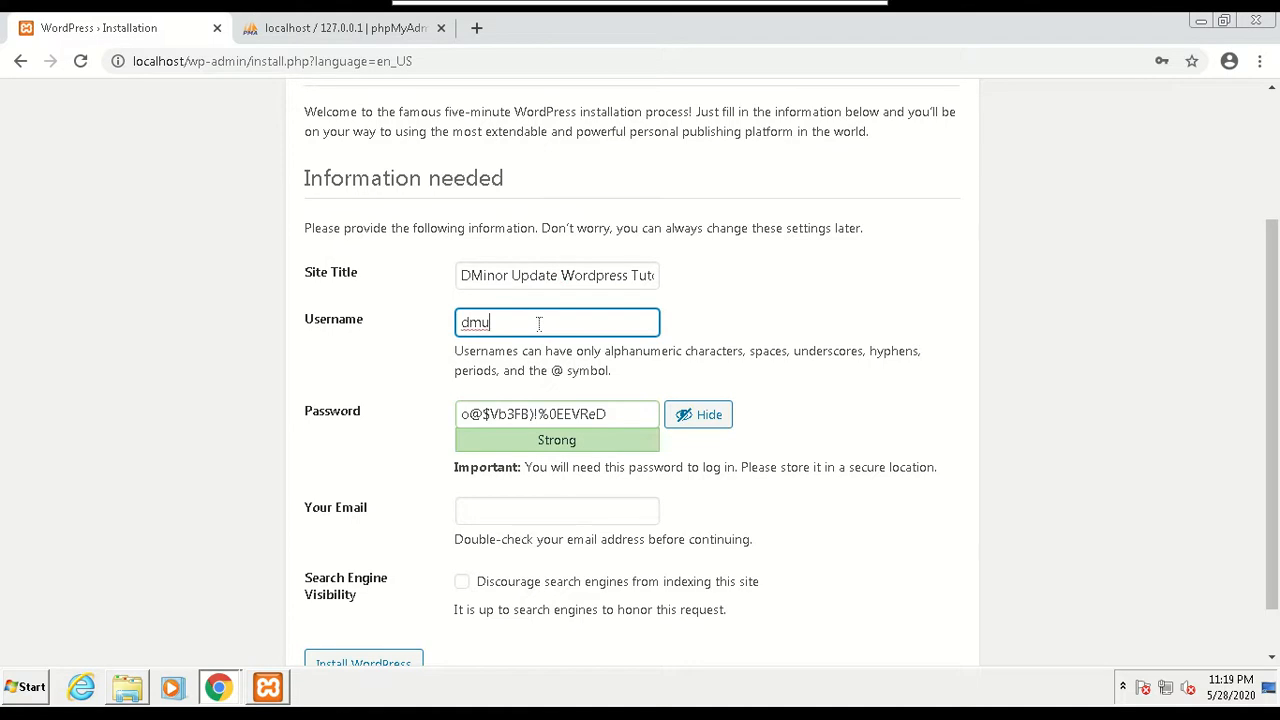
key("BackSpace")
Step: Replace the generated administrator password with a custom one and confirm the use of a weak password
left_click_drag(626, 420, 358, 428)
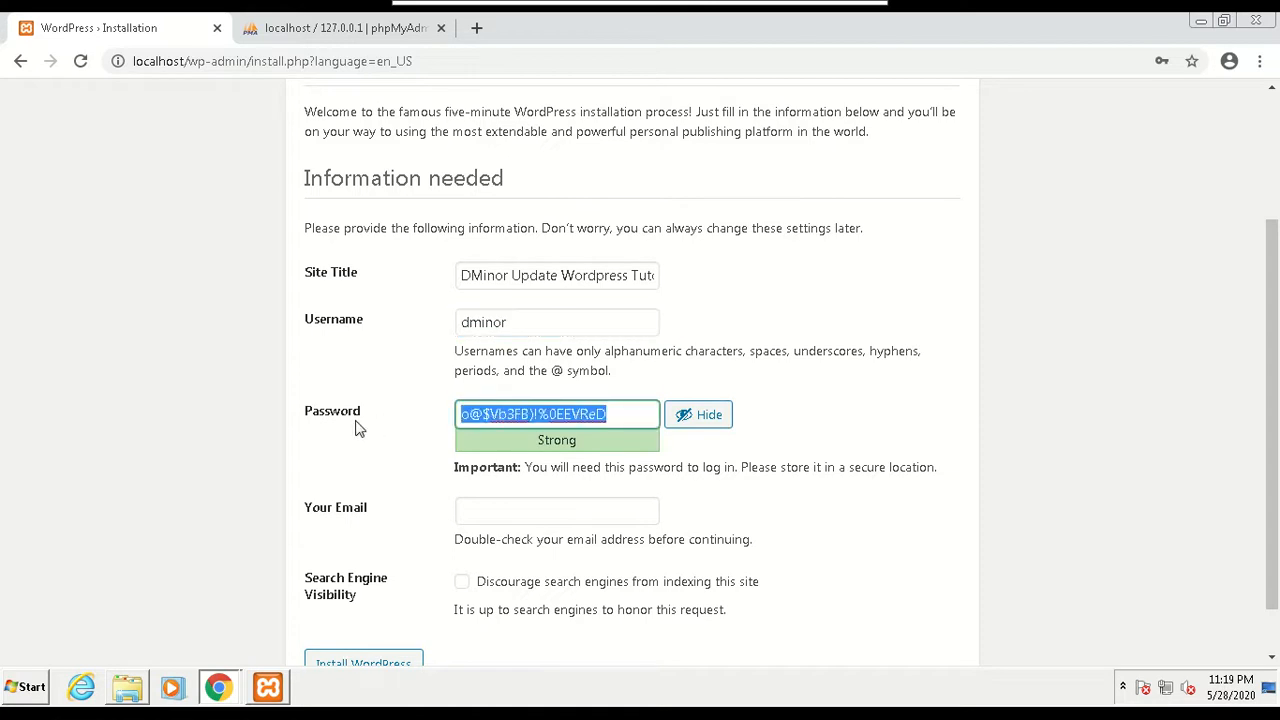
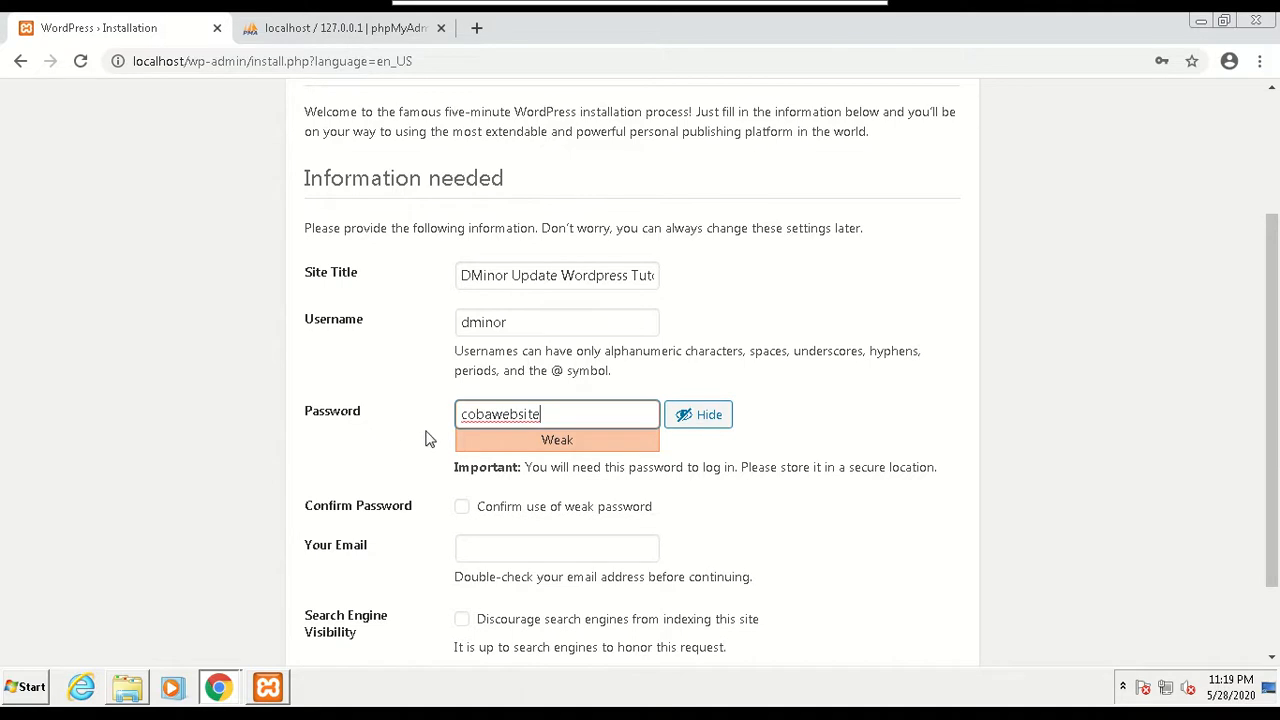
left_click(462, 506)
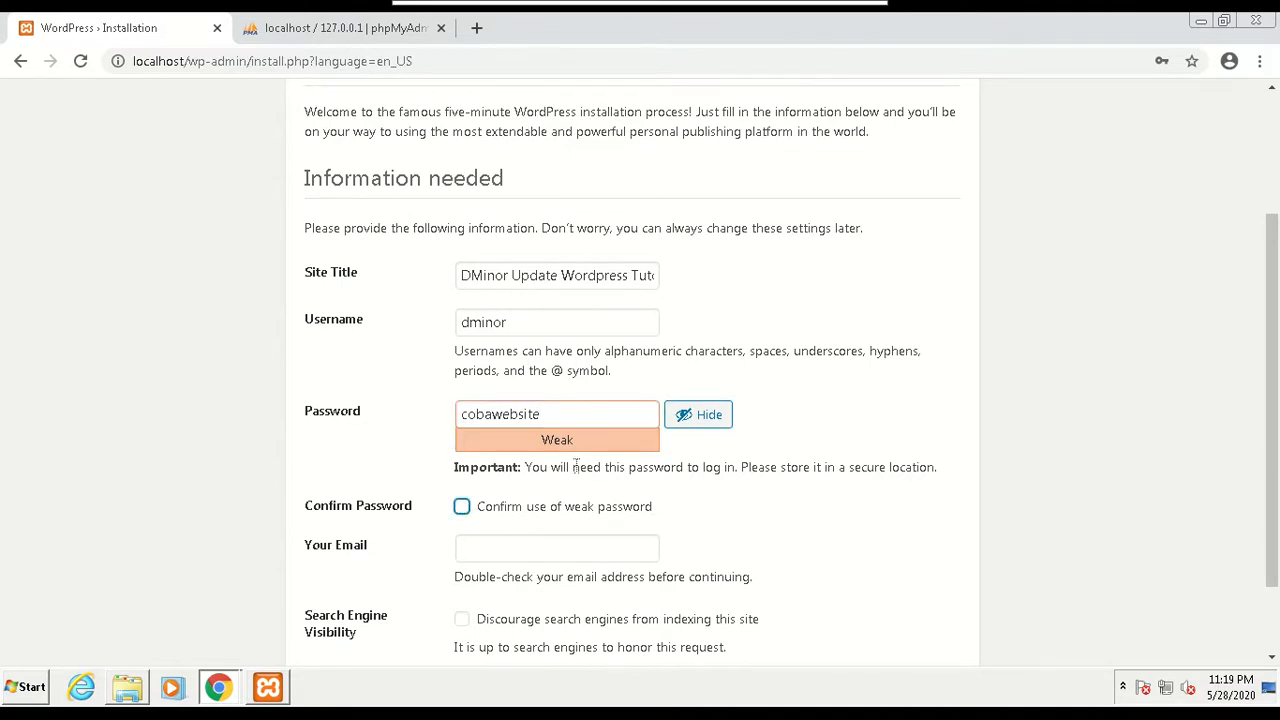
Step: Fill in the administrator's email address and install WordPress without discouraging search engines
scroll(585, 460, "down", 1)
left_click(495, 455)
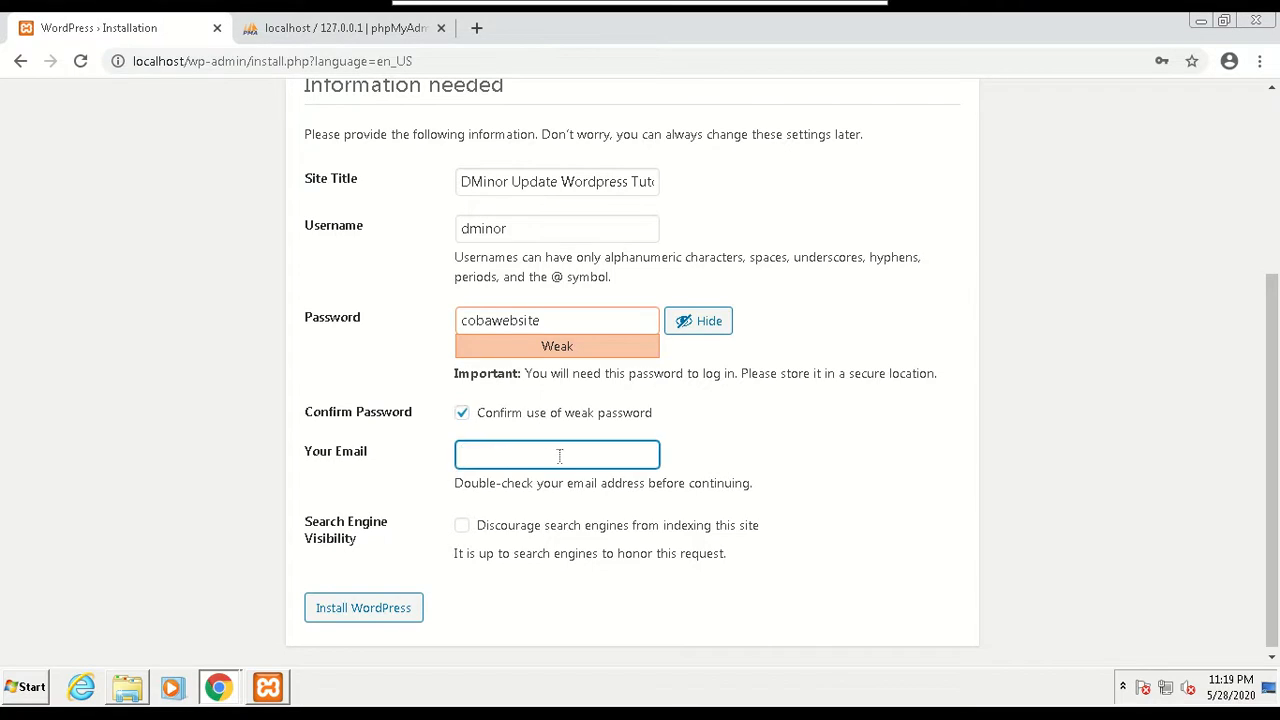
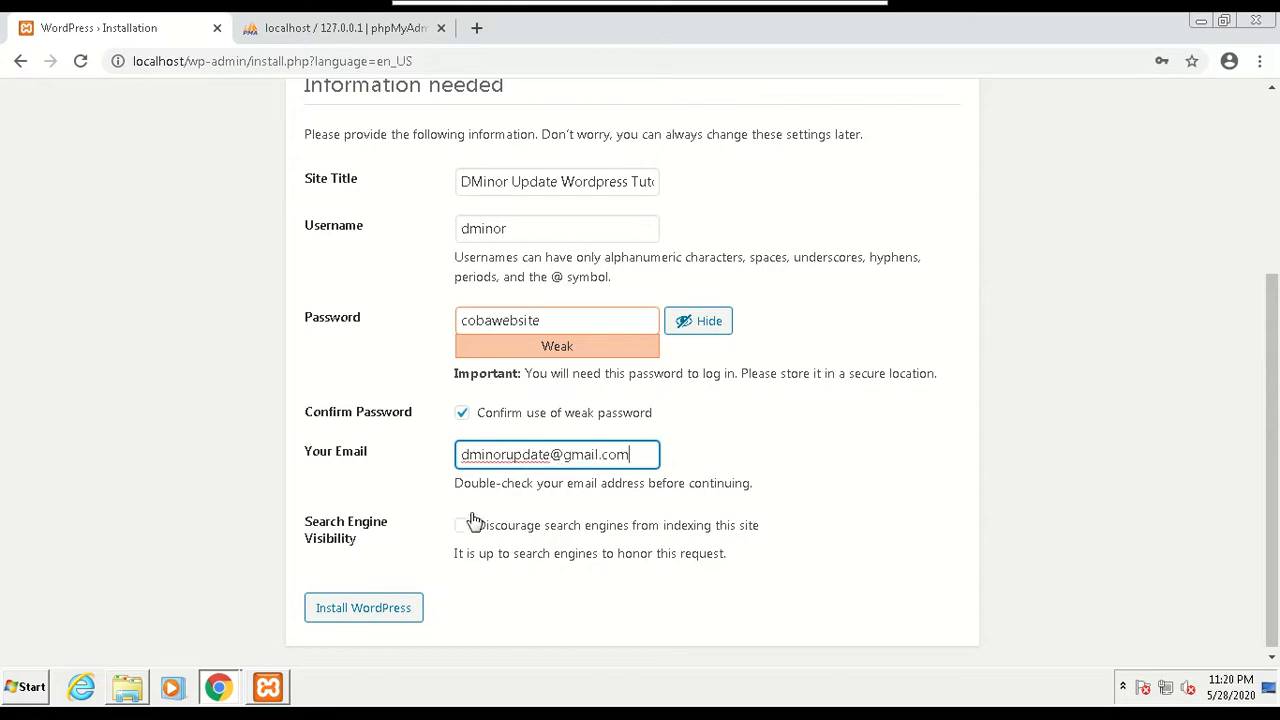
left_click(386, 614)
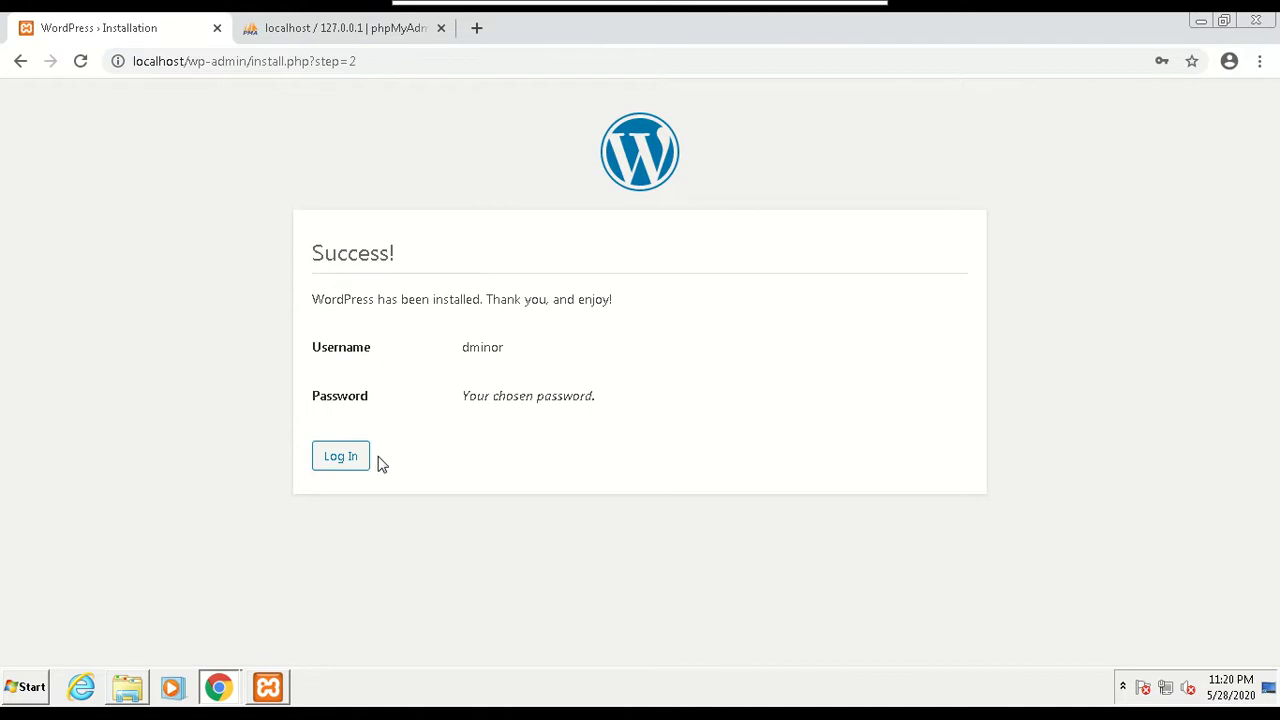
Step: Log in to the new WordPress site as dminor with the account password
left_click(348, 461)
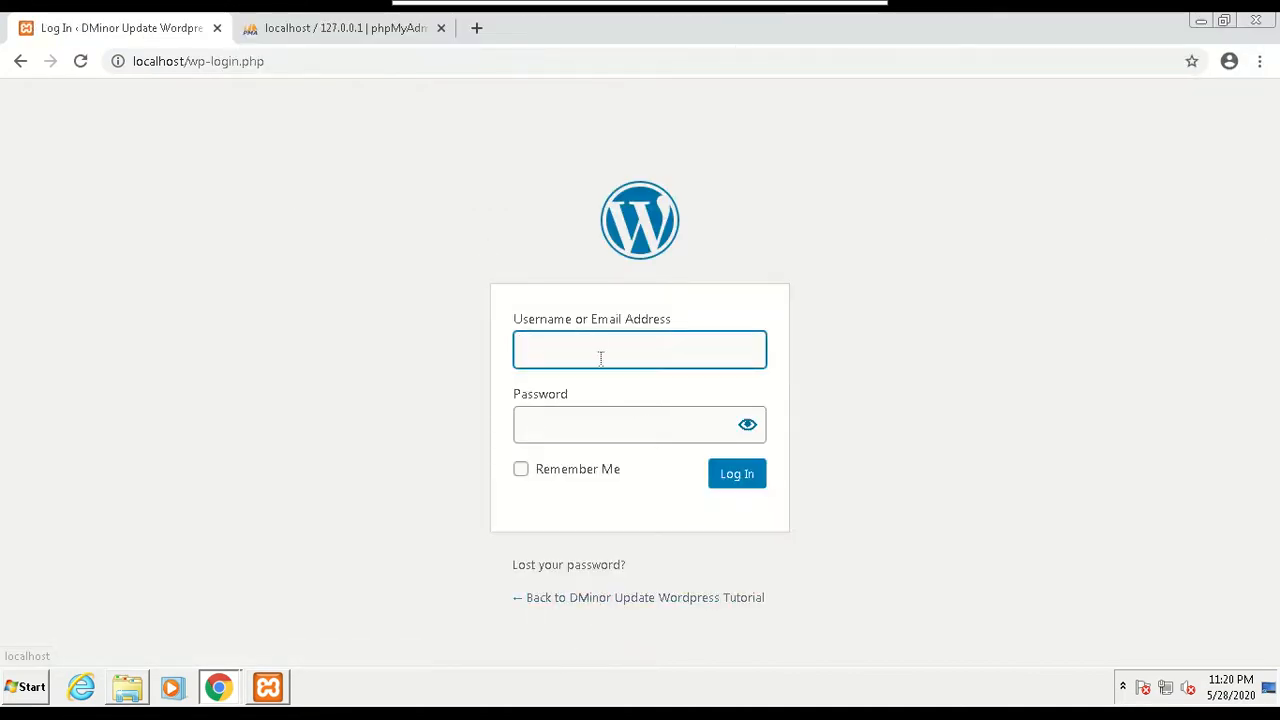
type("minor")
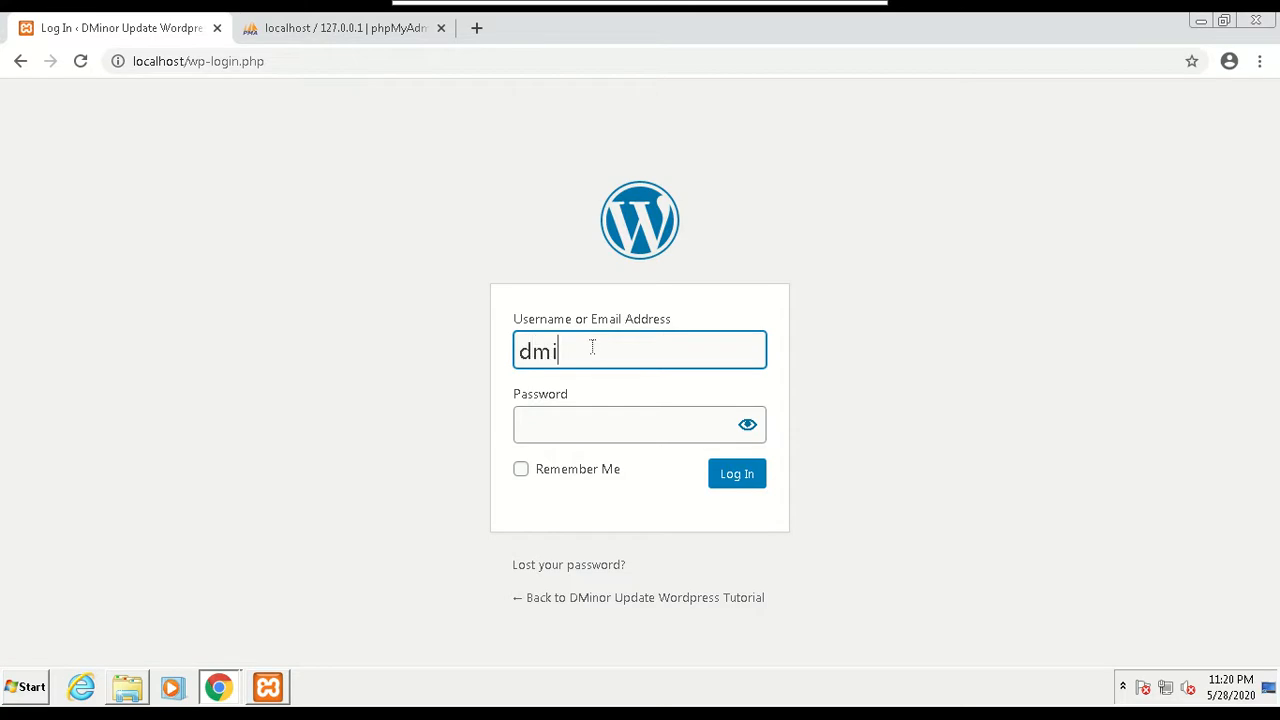
key("Tab")
type("*********")
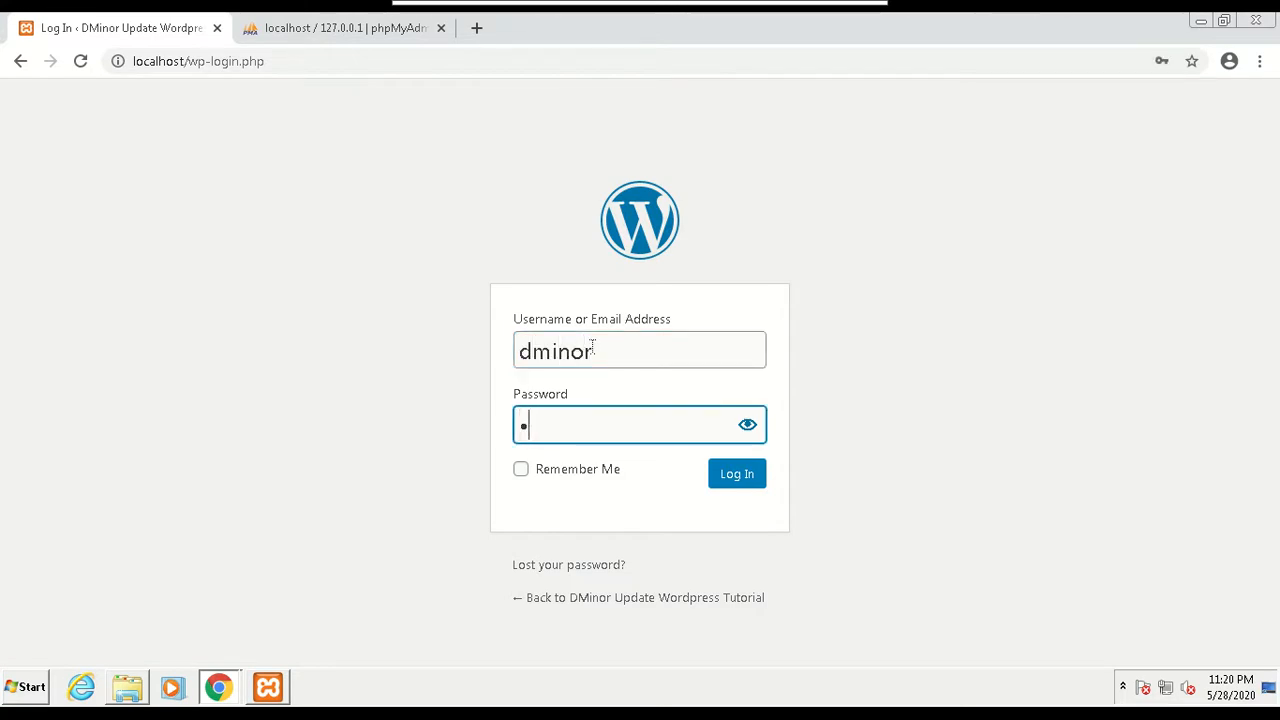
type("***")
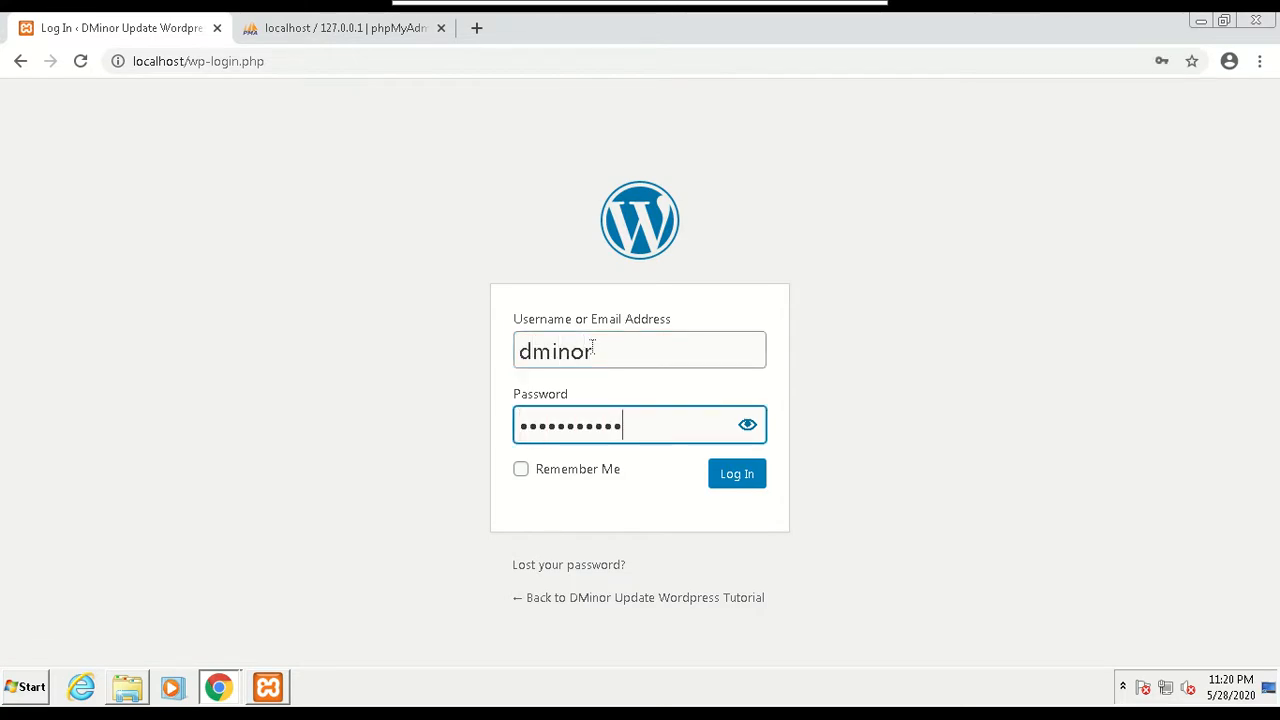
key("Return")
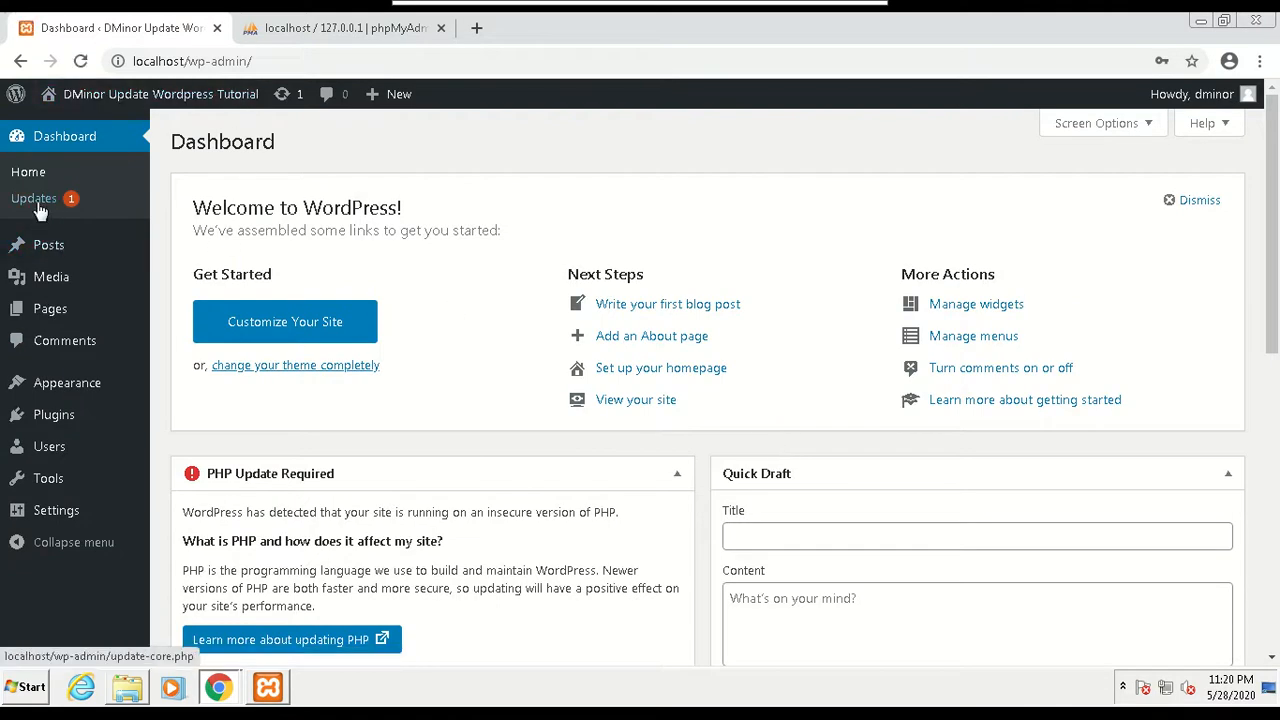
Step: Open the site's theme management page and look through the installed themes
left_click(85, 397)
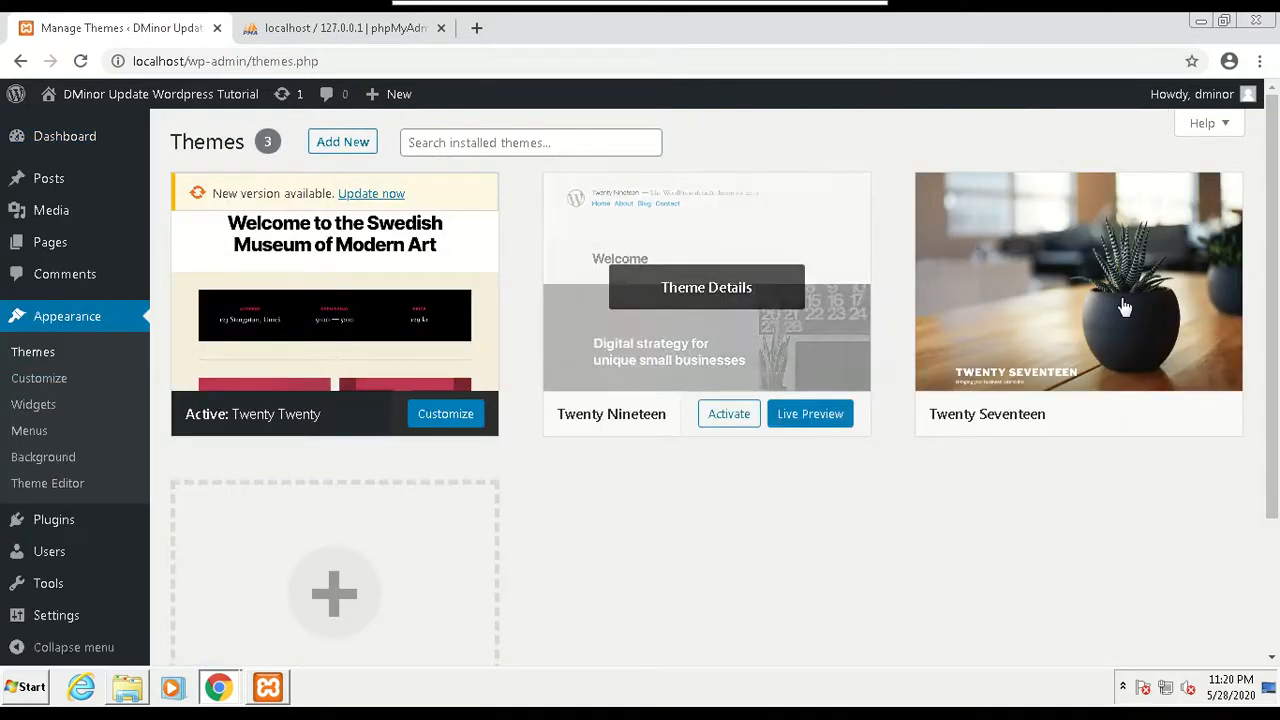
scroll(750, 305, "down", 2)
scroll(702, 310, "up", 2)
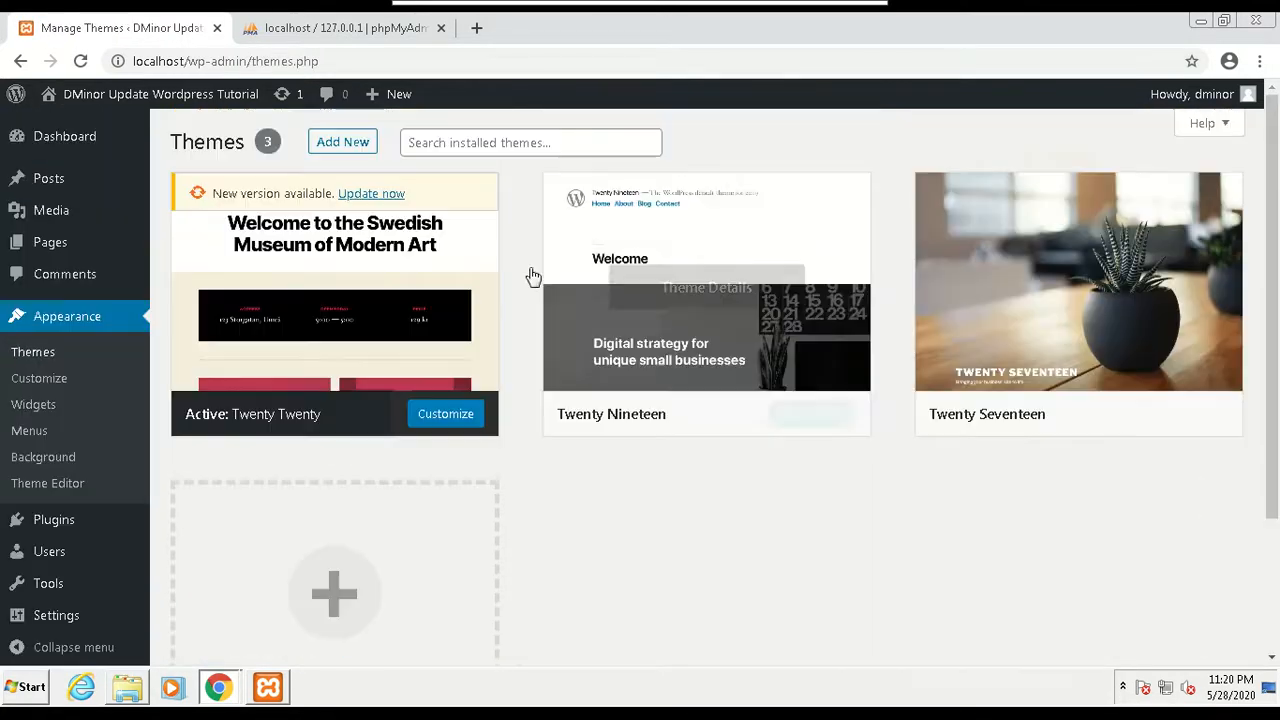
Step: Install and activate the Hestia theme from the popular themes, and dismiss the notices on the themes page
left_click(343, 141)
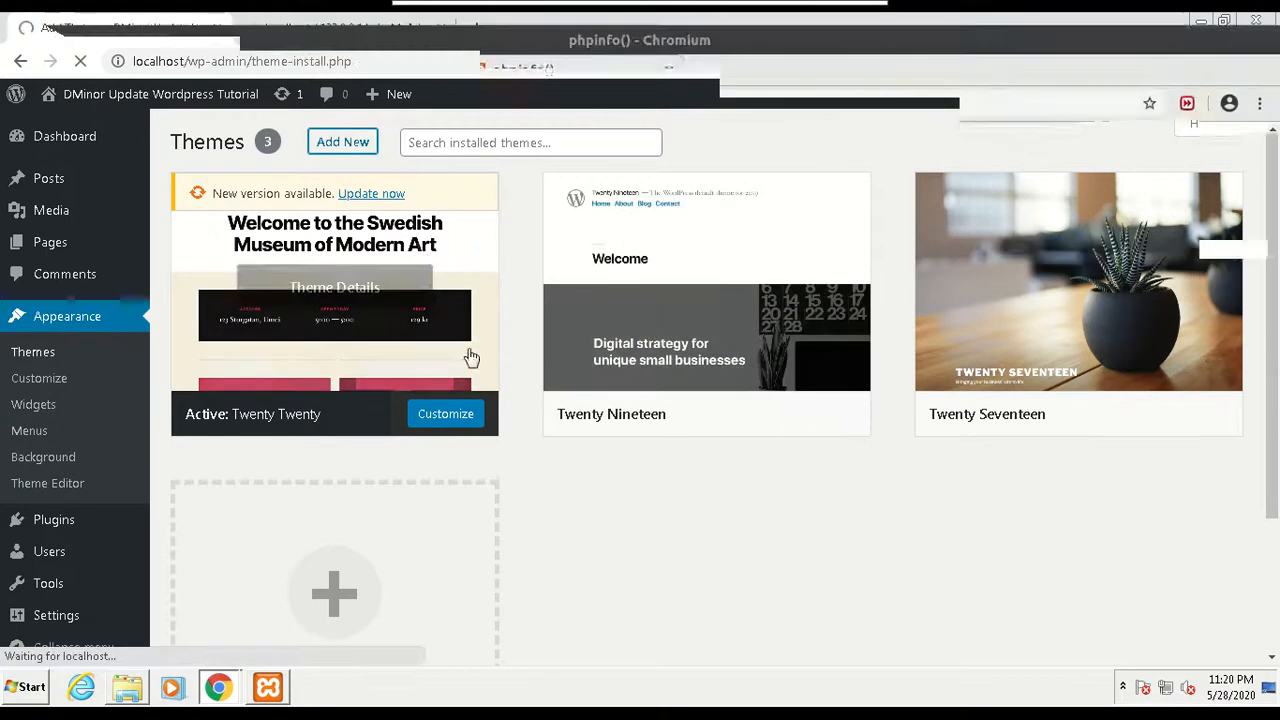
left_click(340, 200)
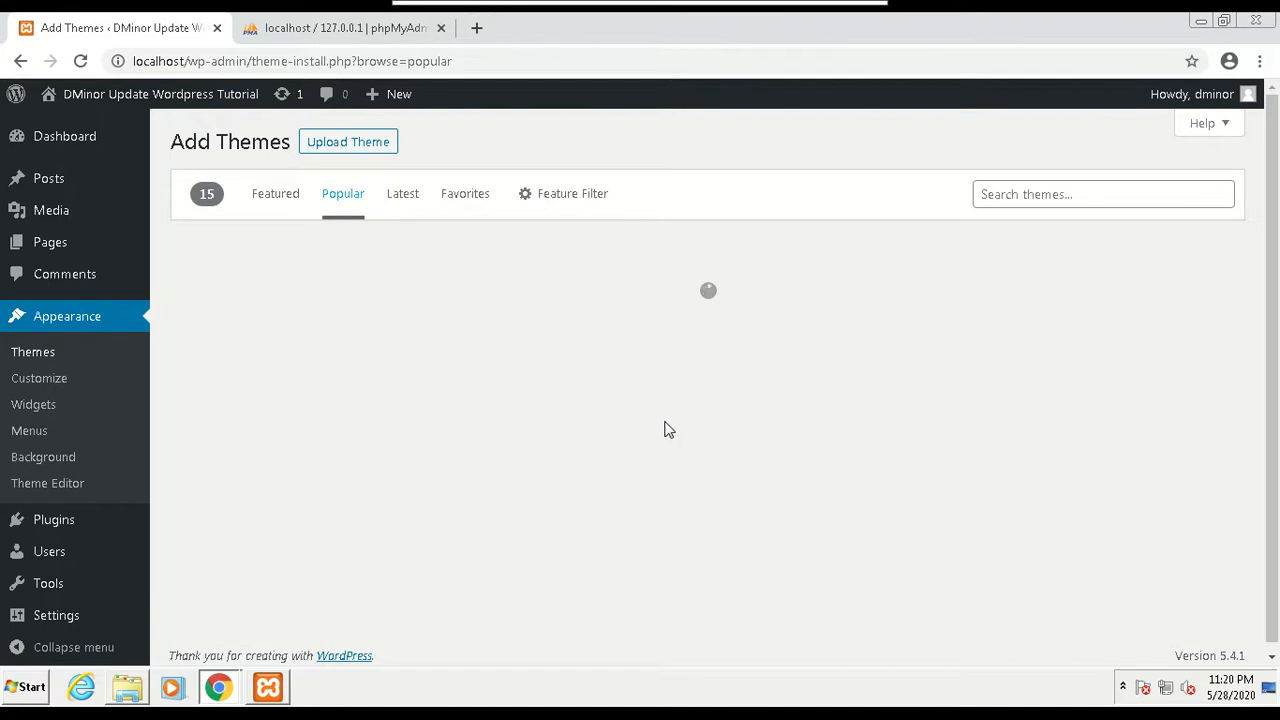
scroll(650, 400, "down", 1)
scroll(634, 368, "down", 6)
scroll(634, 368, "down", 3)
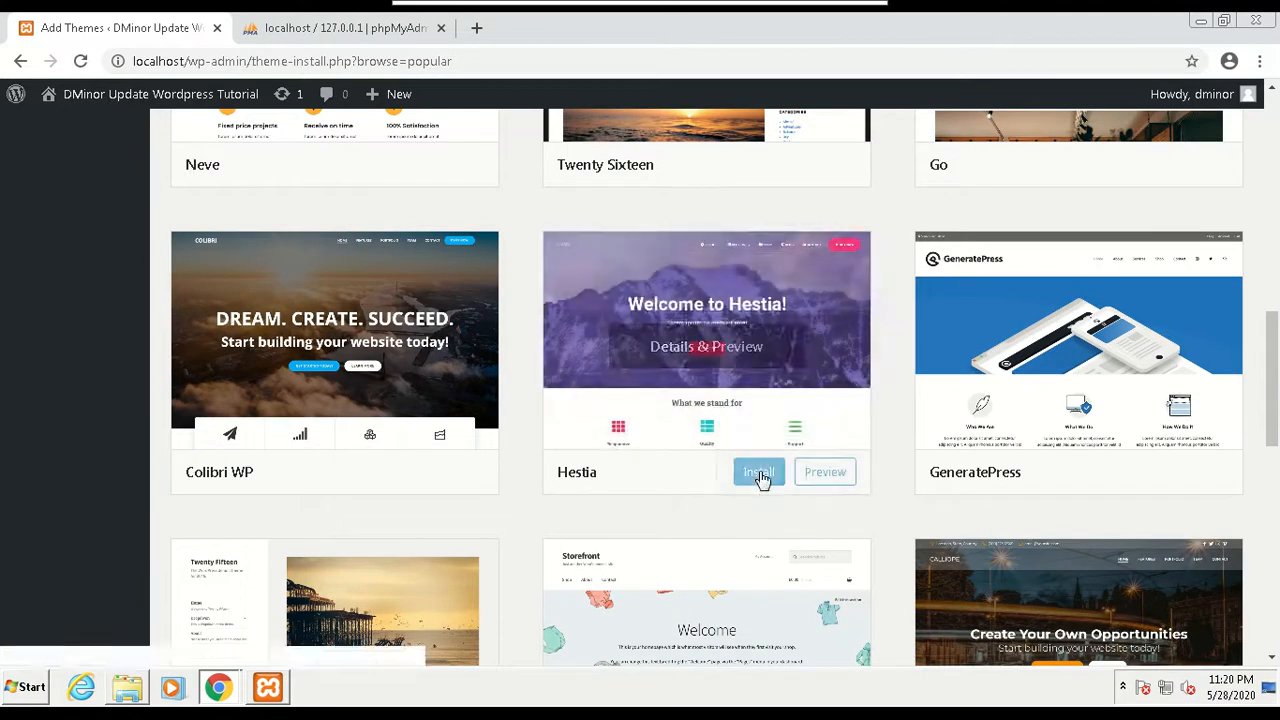
left_click(762, 474)
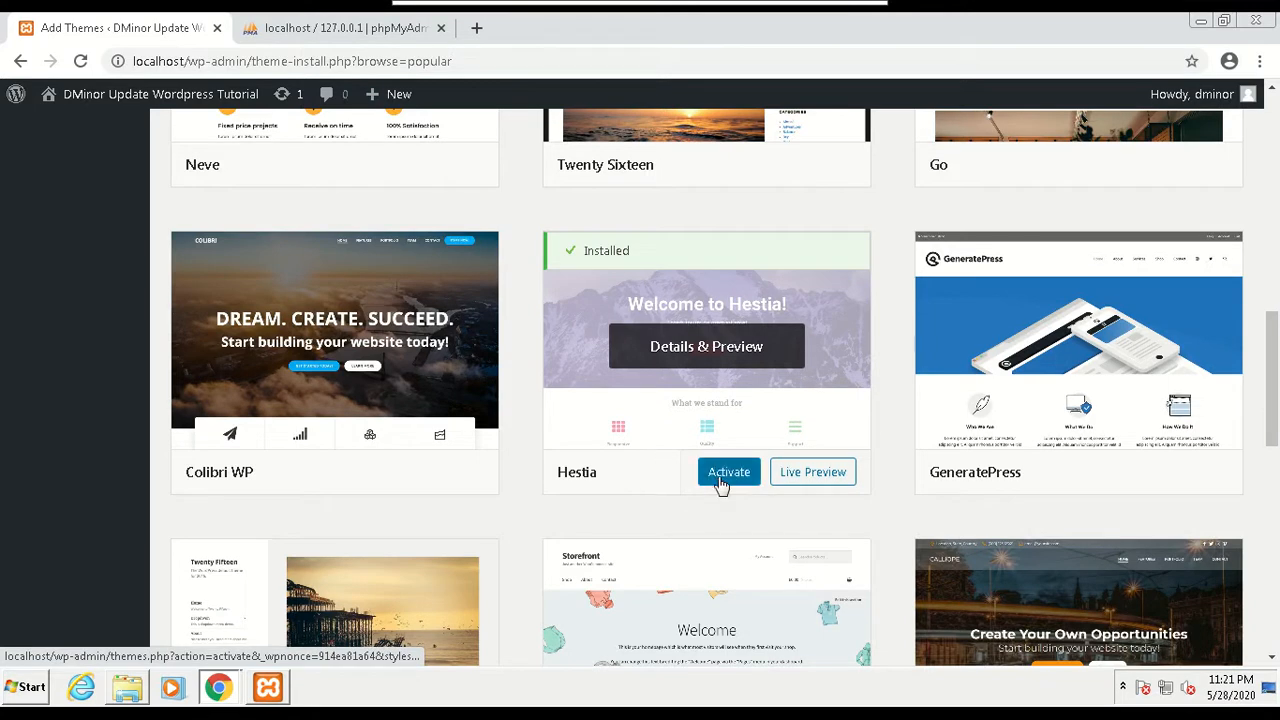
left_click(720, 480)
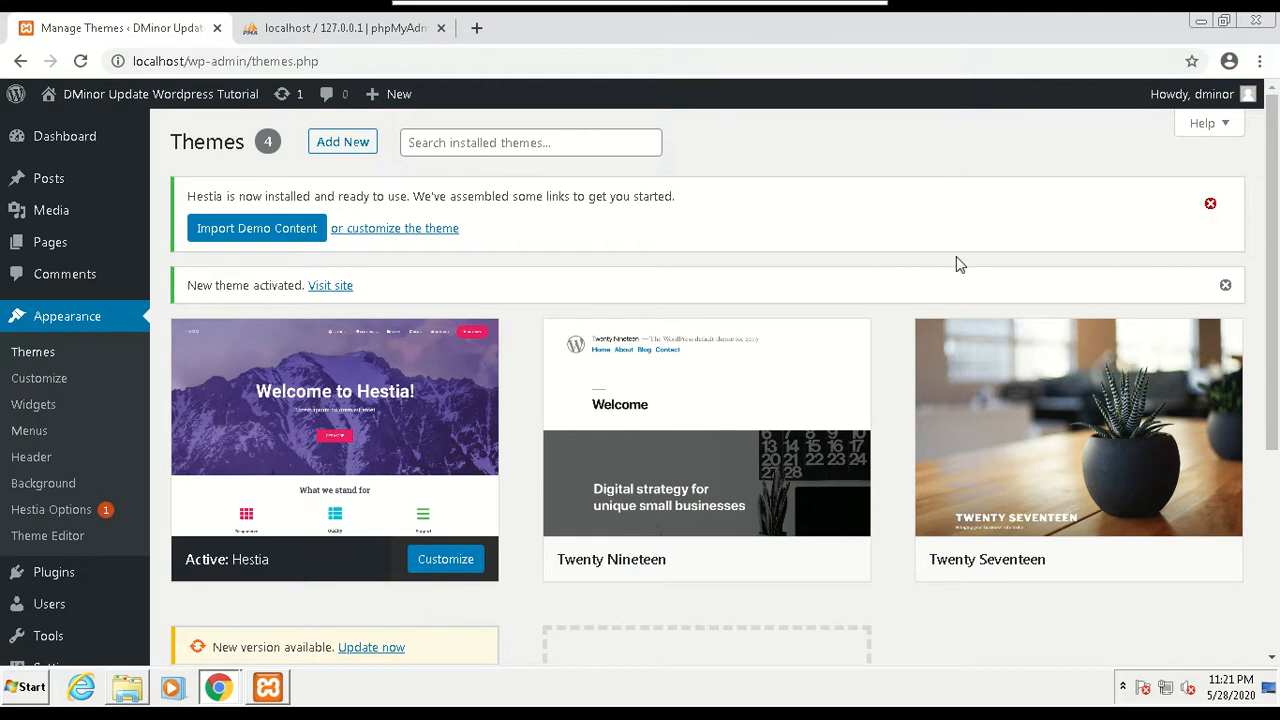
left_click(1210, 203)
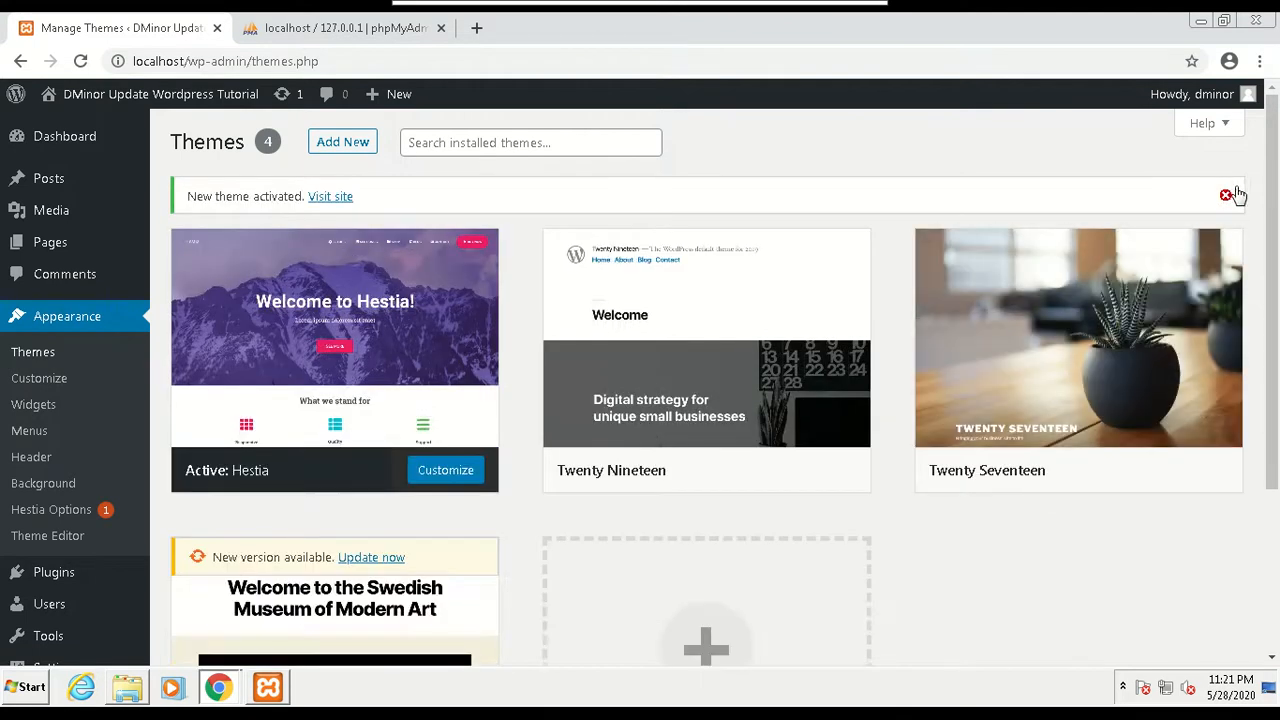
left_click(1225, 197)
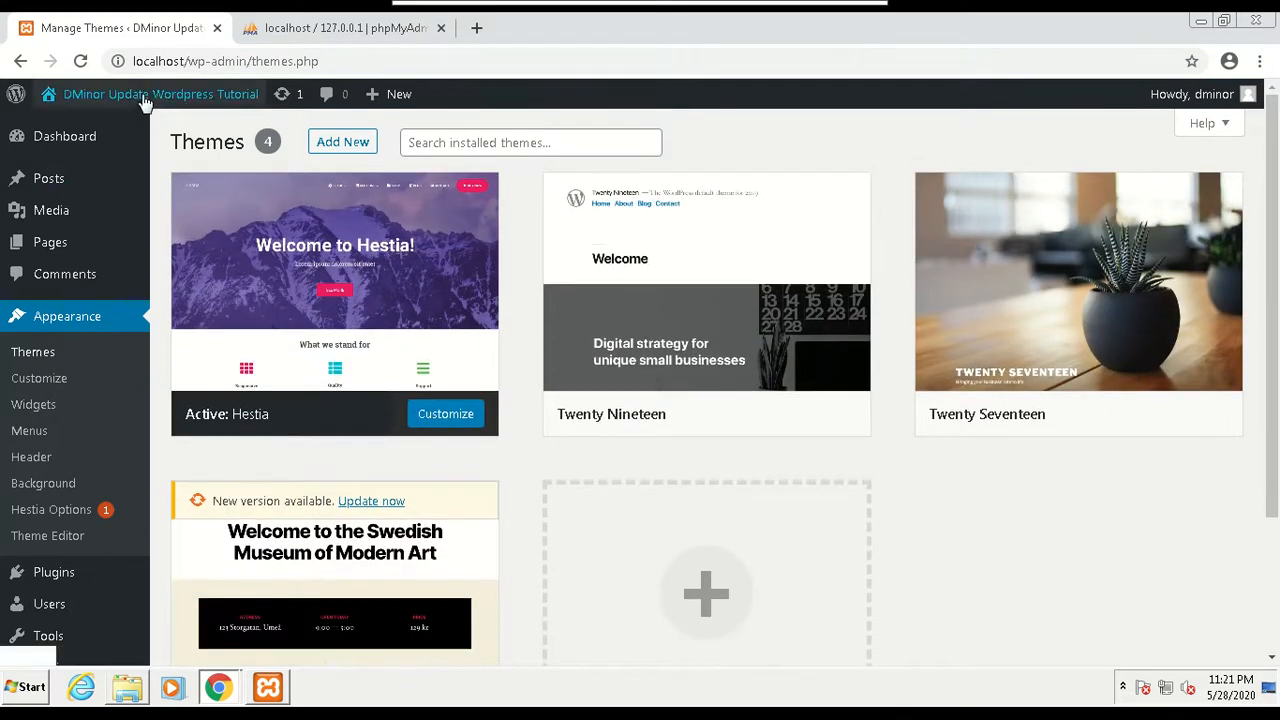
Step: Close the phpMyAdmin page in the remote browser, keeping the WordPress themes page open
mouse_move(145, 103)
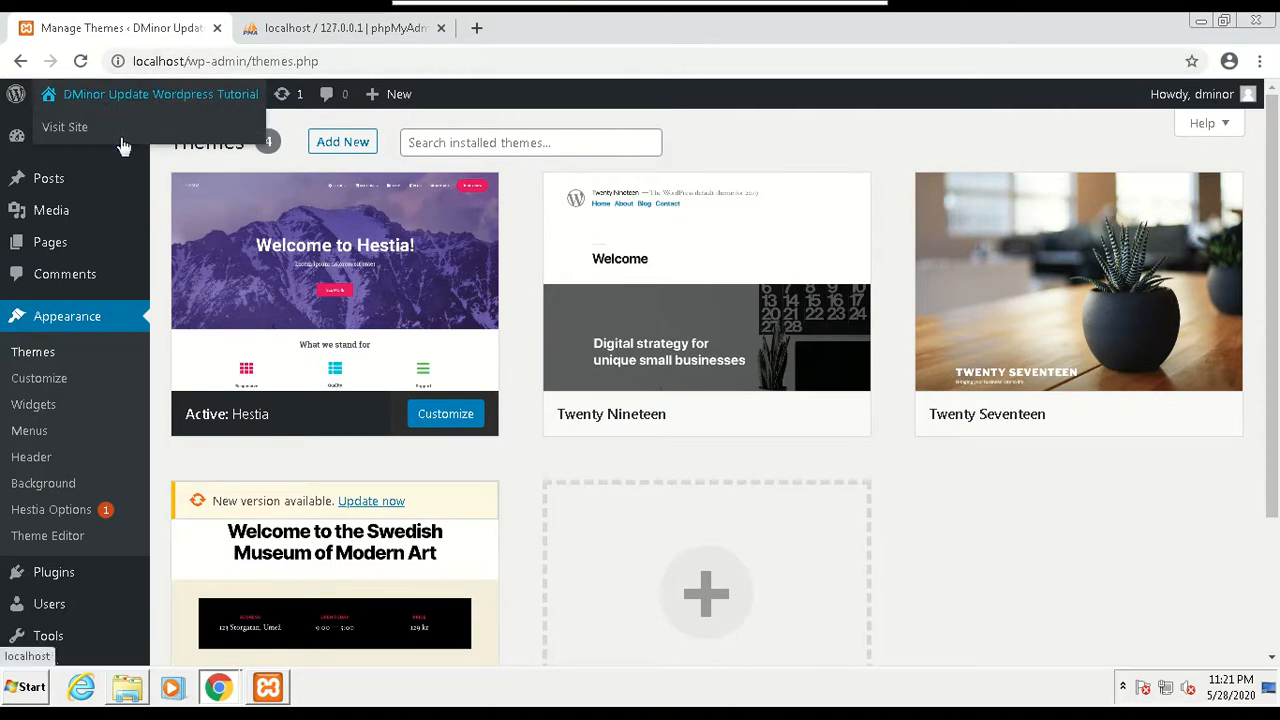
mouse_move(87, 186)
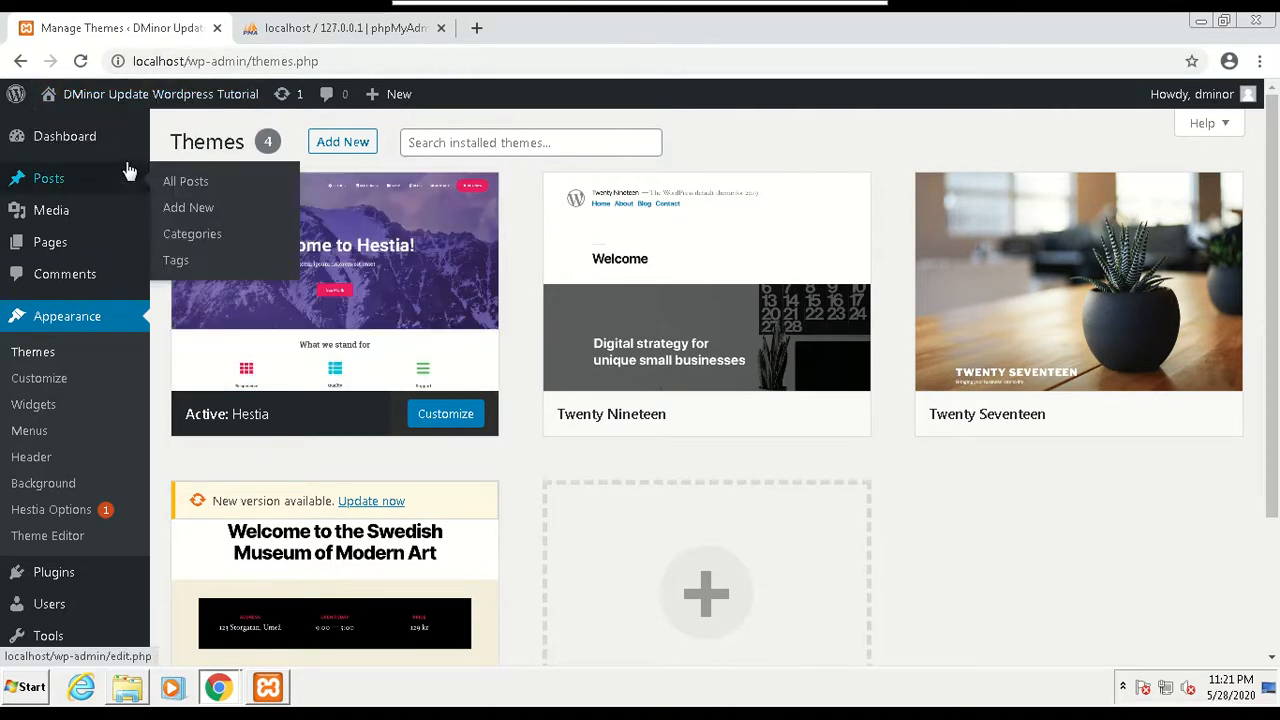
left_click(300, 30)
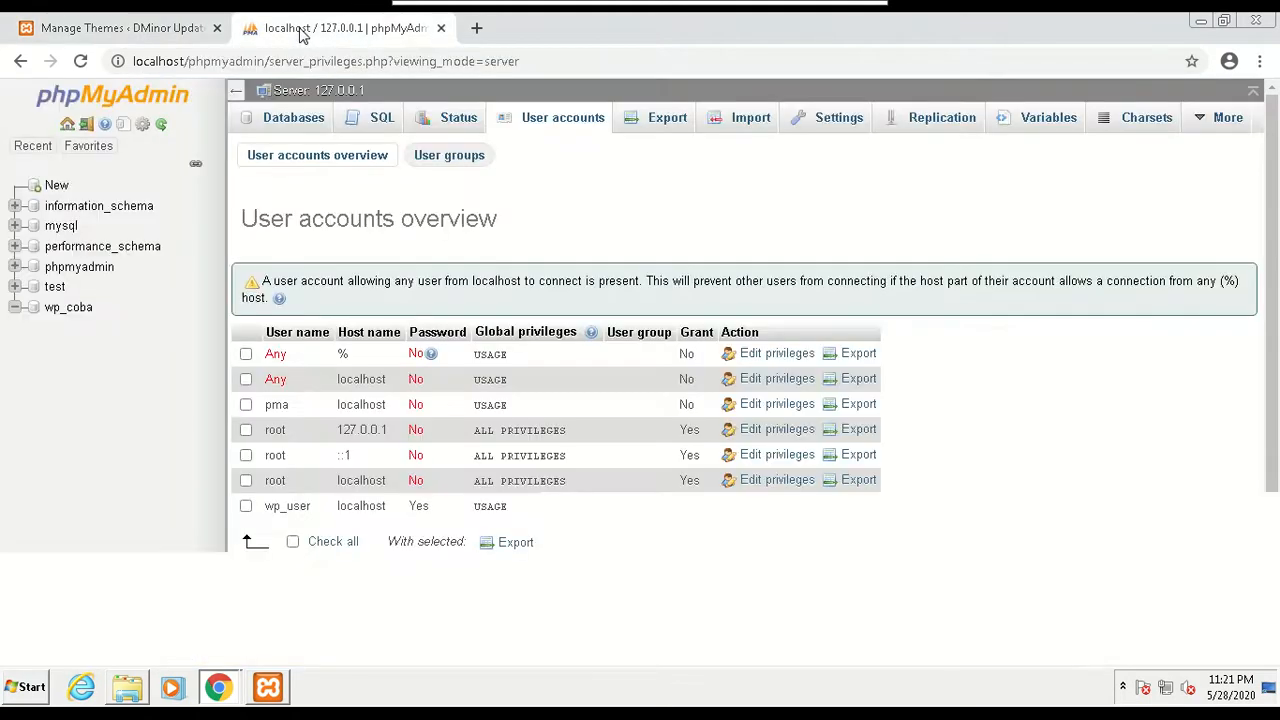
key("ctrl+w")
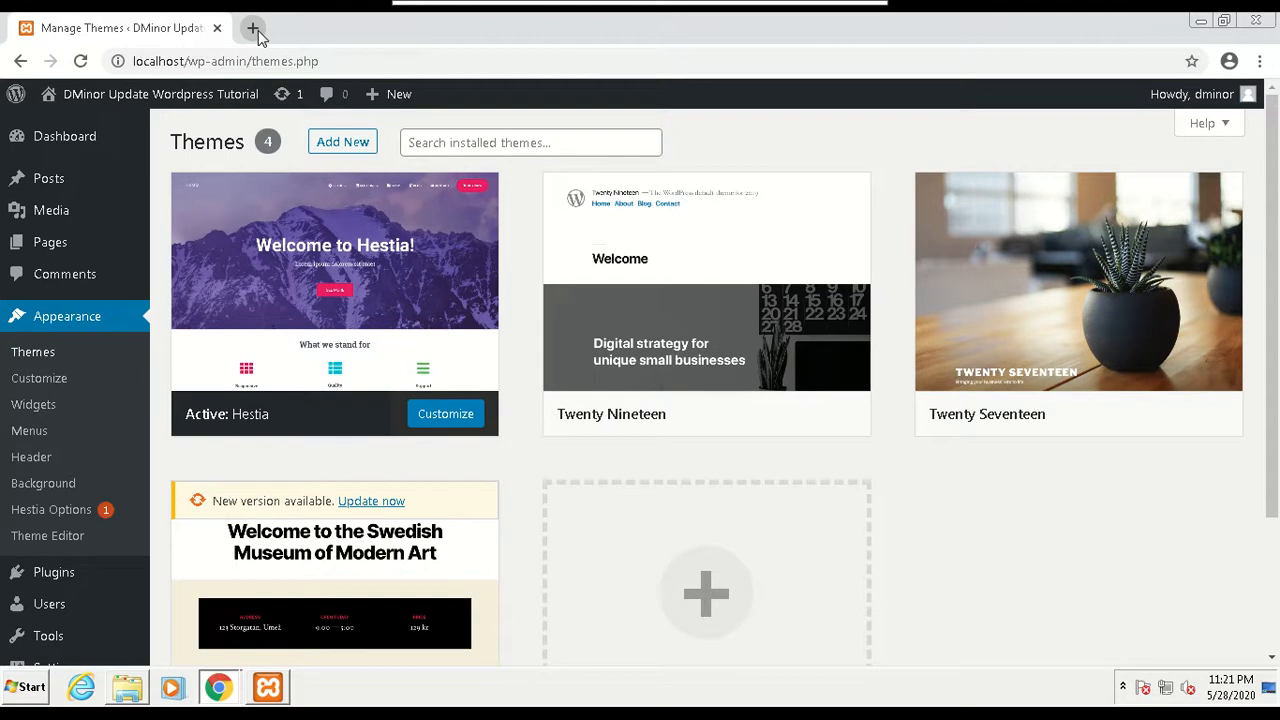
Step: Take the remote session out of full screen, open 45.77.169.191 in the local Chromium browser and look over the site's home page
mouse_move(600, 5)
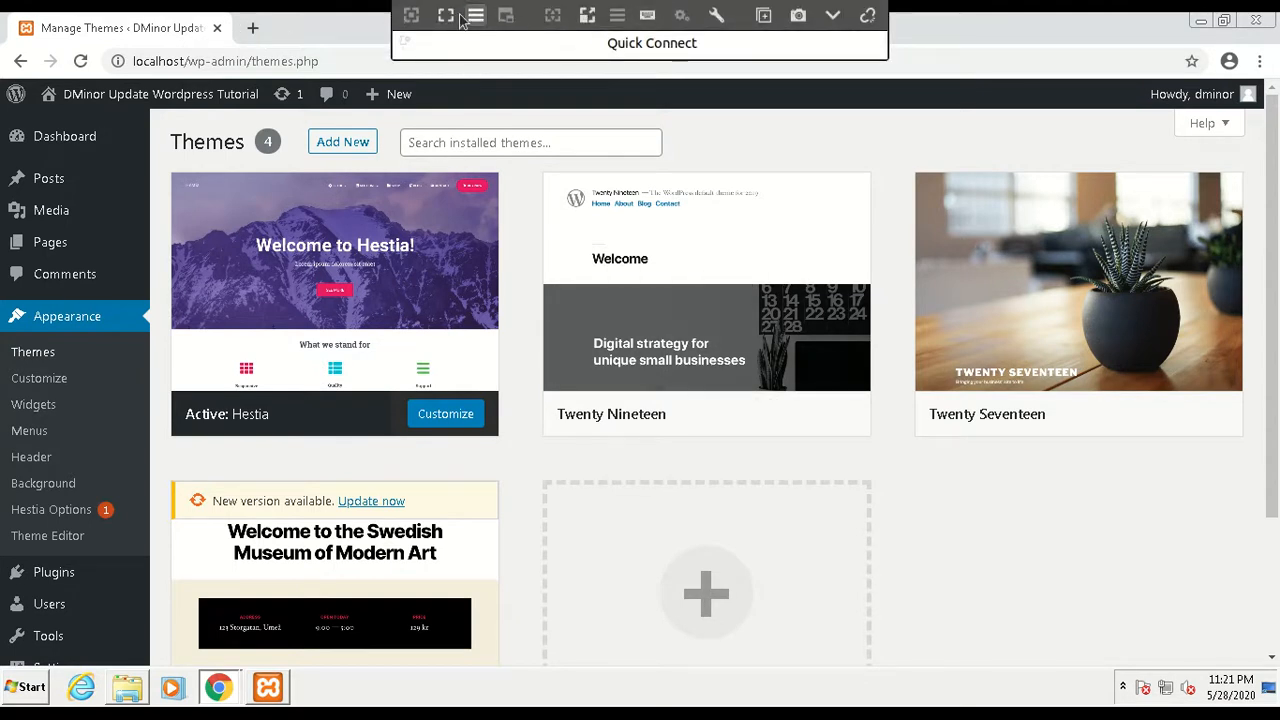
left_click(446, 17)
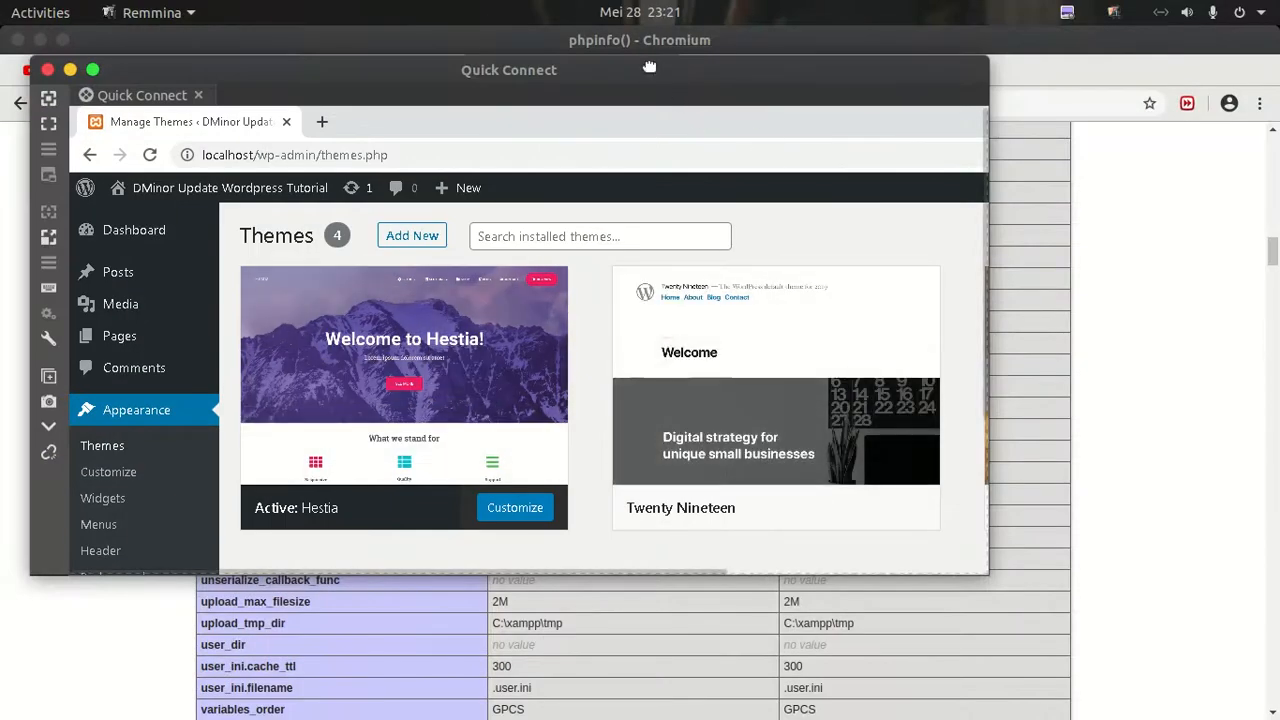
left_click_drag(647, 57, 855, 403)
left_click_drag(350, 103, 293, 88)
key("BackSpace")
key("Return")
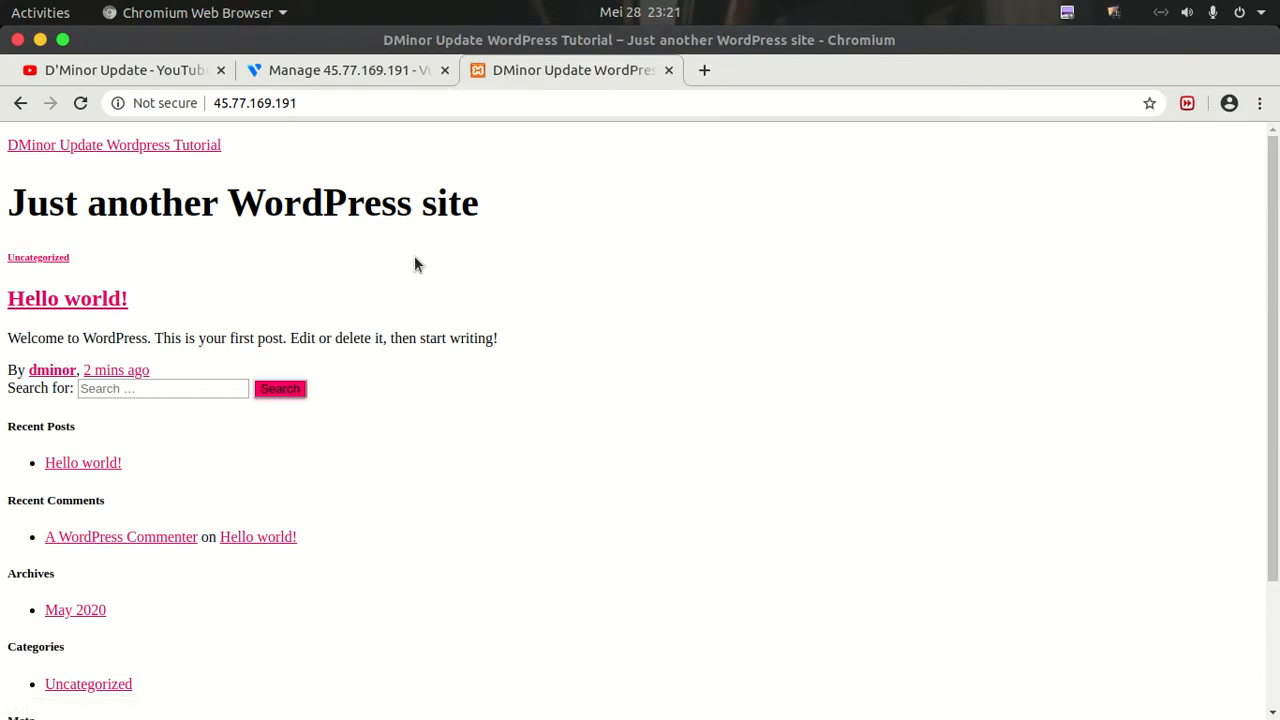
scroll(385, 372, "down", 3)
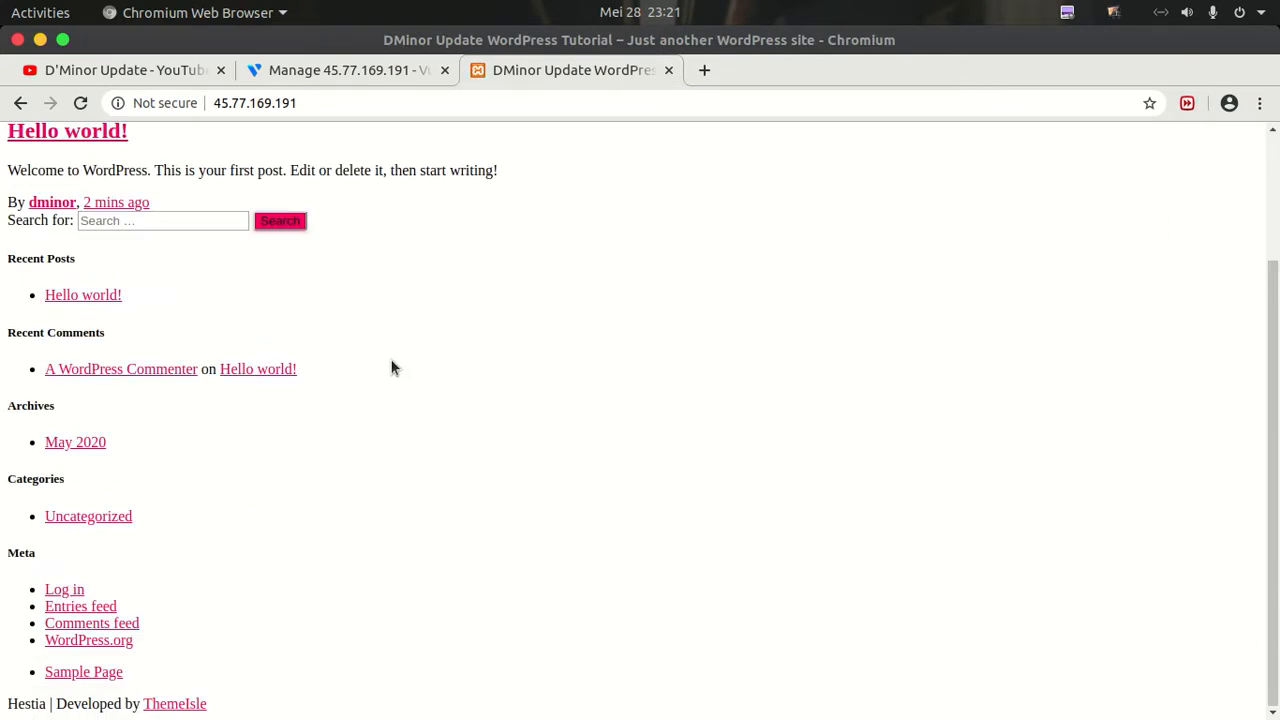
scroll(392, 368, "up", 3)
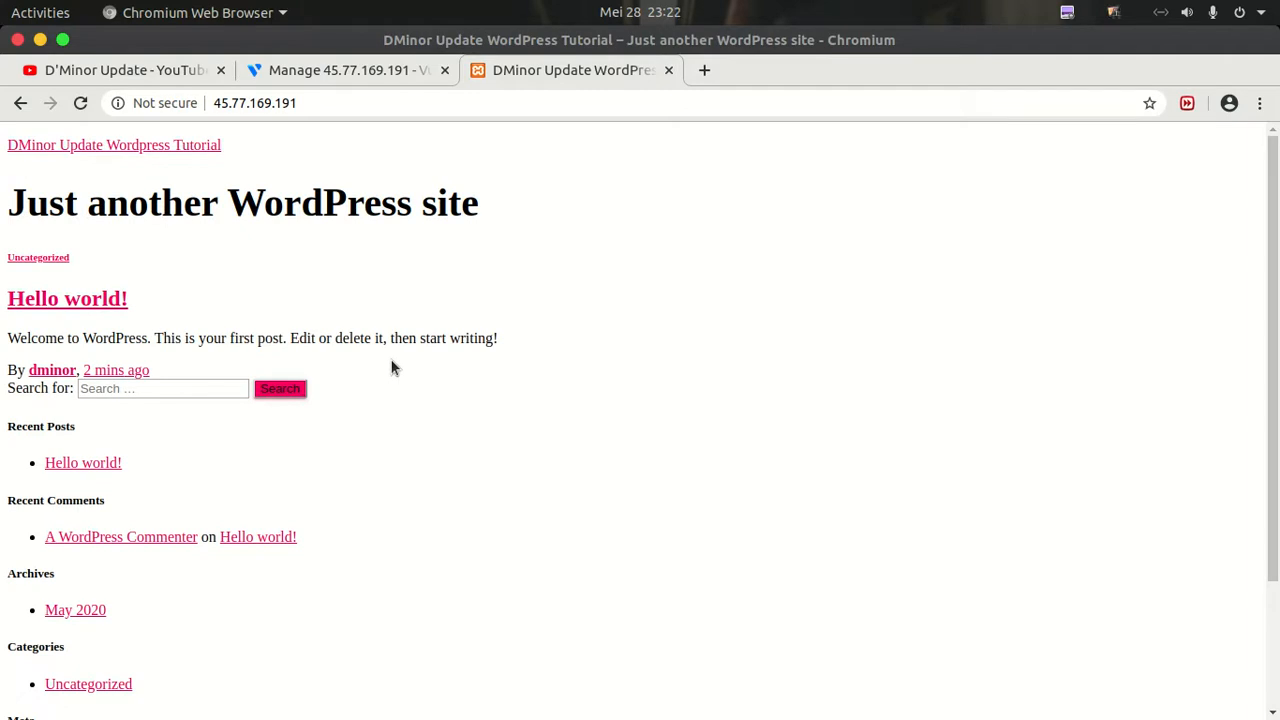
Step: Try to open the WordPress admin area from the local browser at 45.77.169.191/wp-admin
left_click(353, 103)
type("/w")
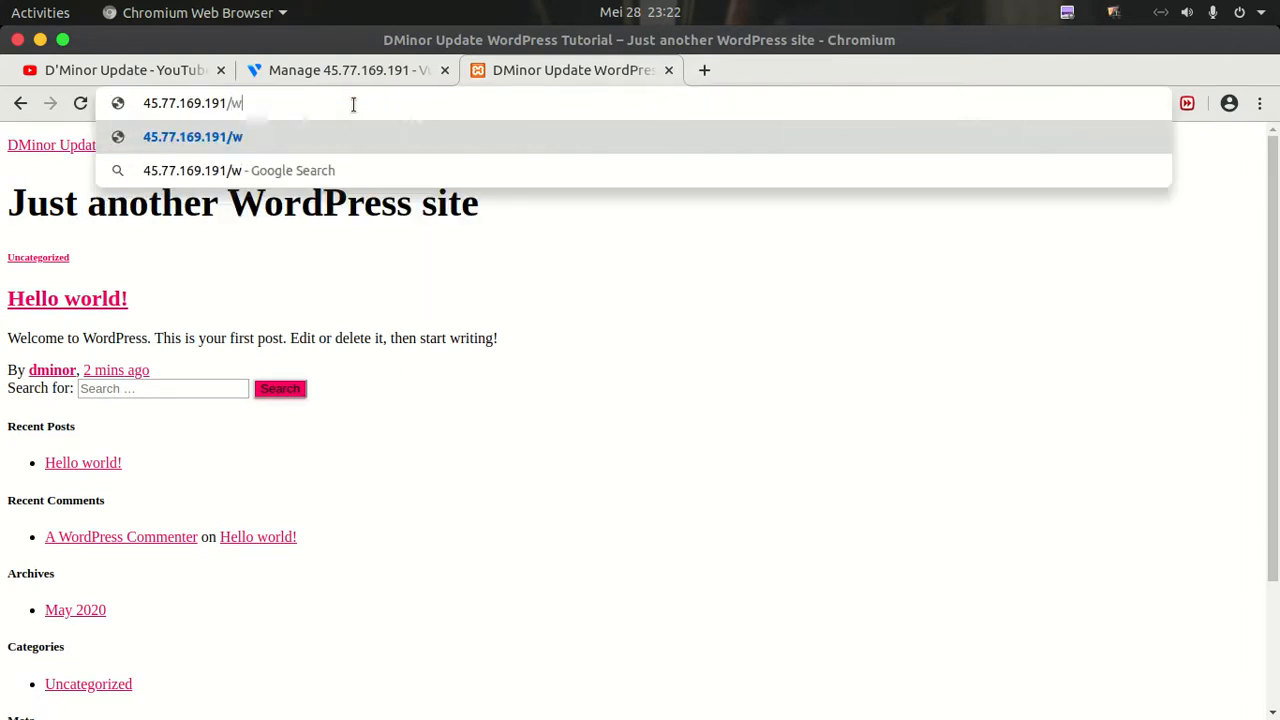
type("p-admin")
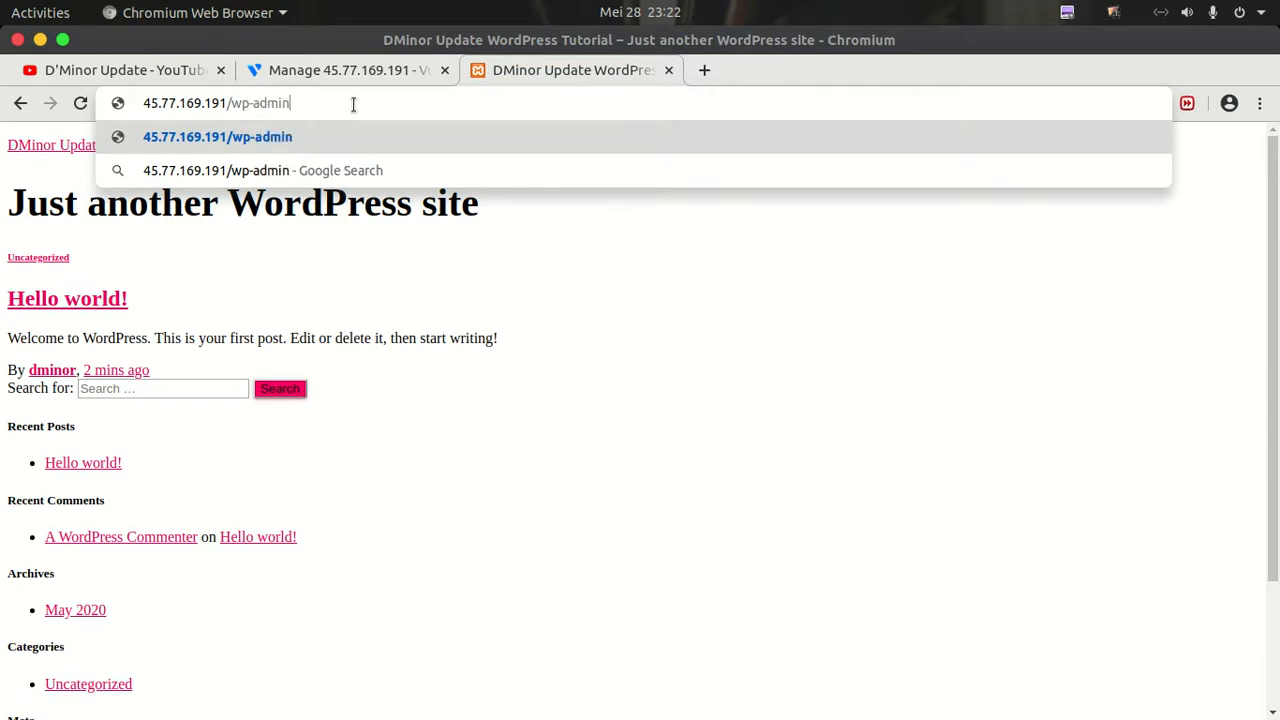
key("Return")
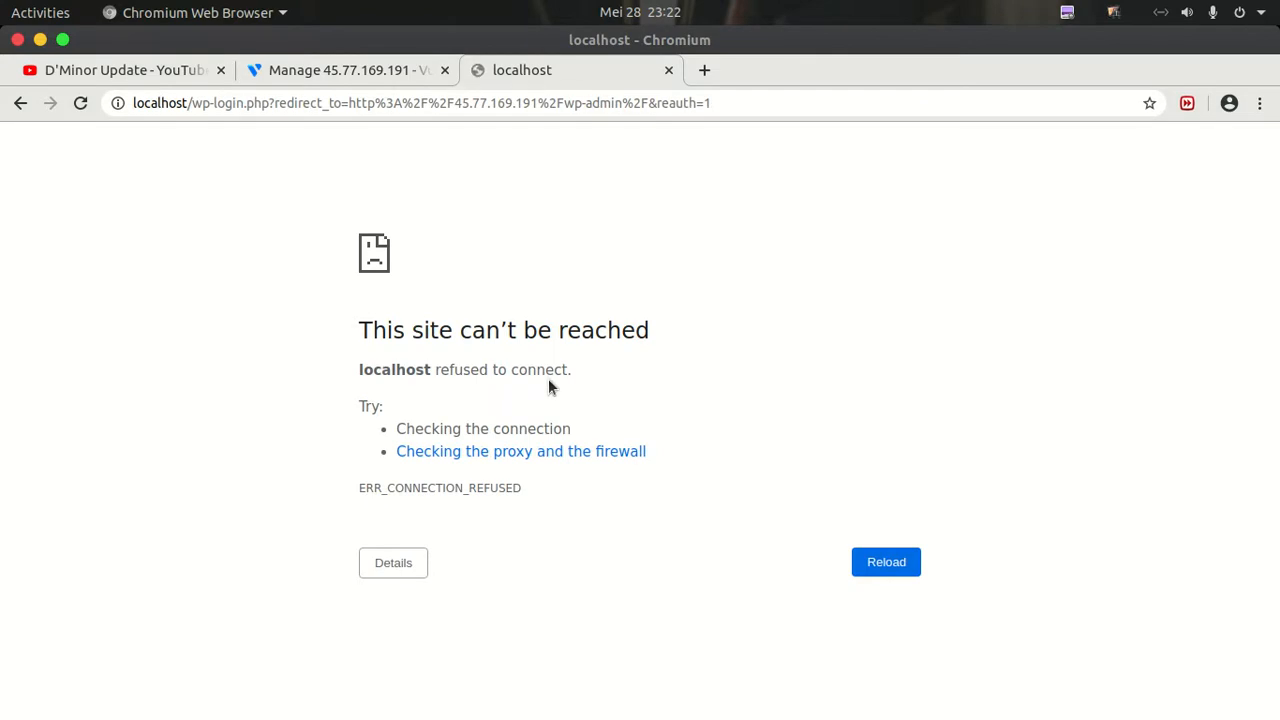
Step: Switch back to the Remmina session, enlarge its window and open the WordPress general settings
mouse_move(612, 708)
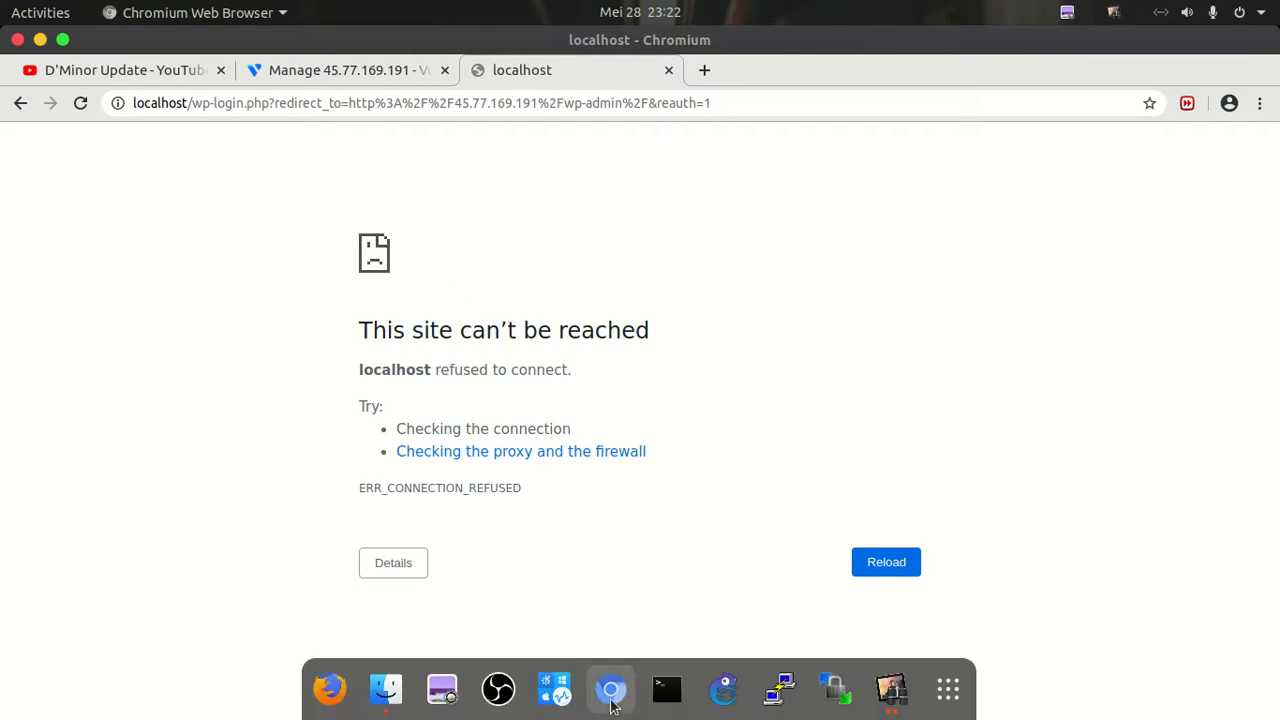
left_click(890, 690)
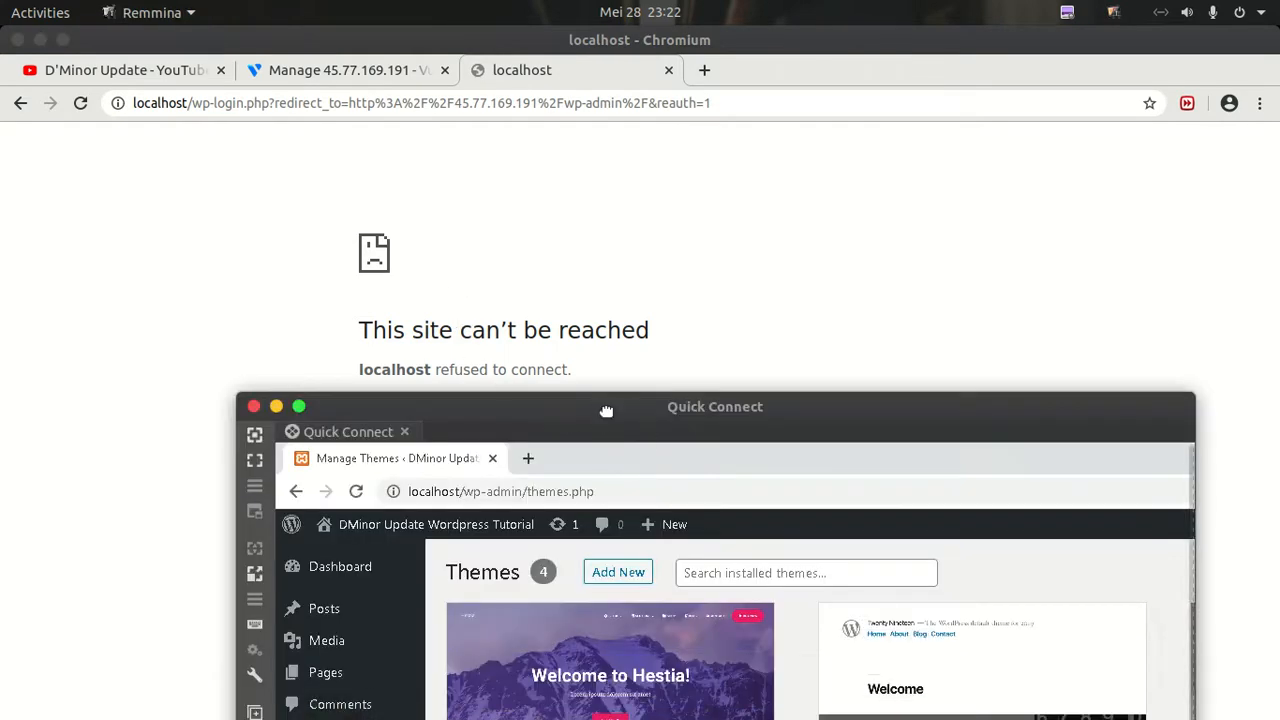
left_click_drag(606, 417, 451, 140)
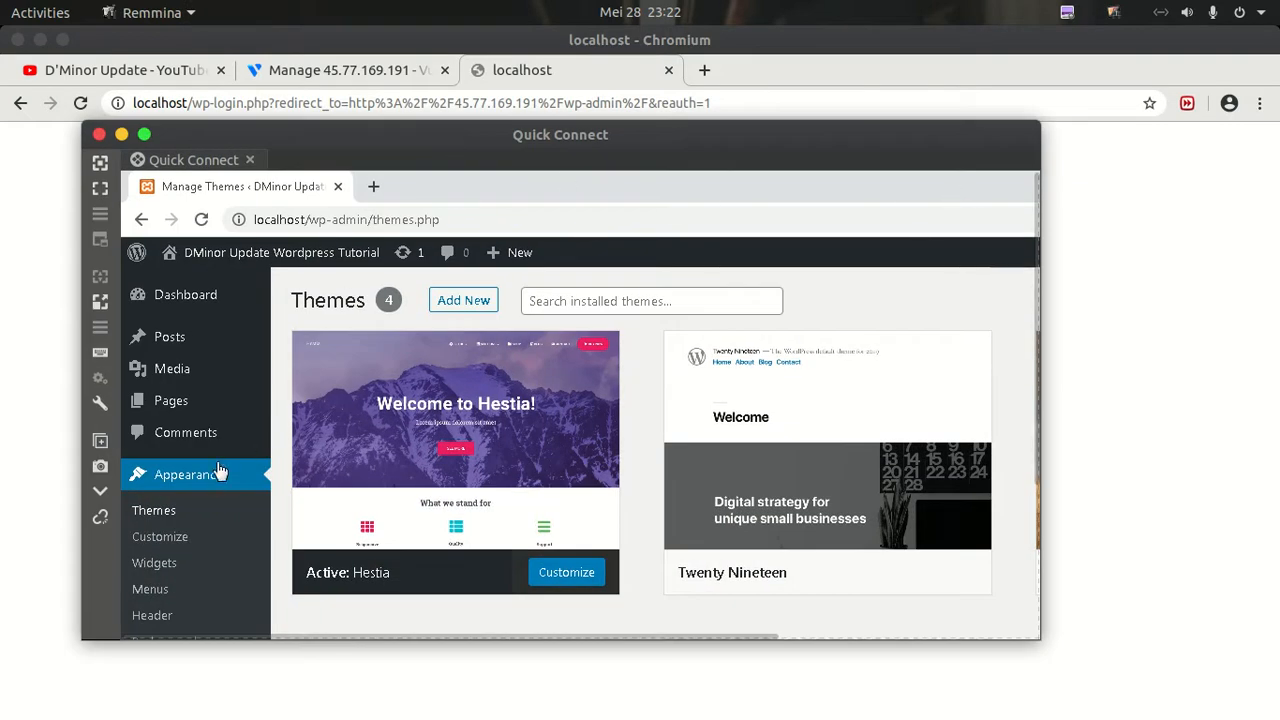
double_click(723, 143)
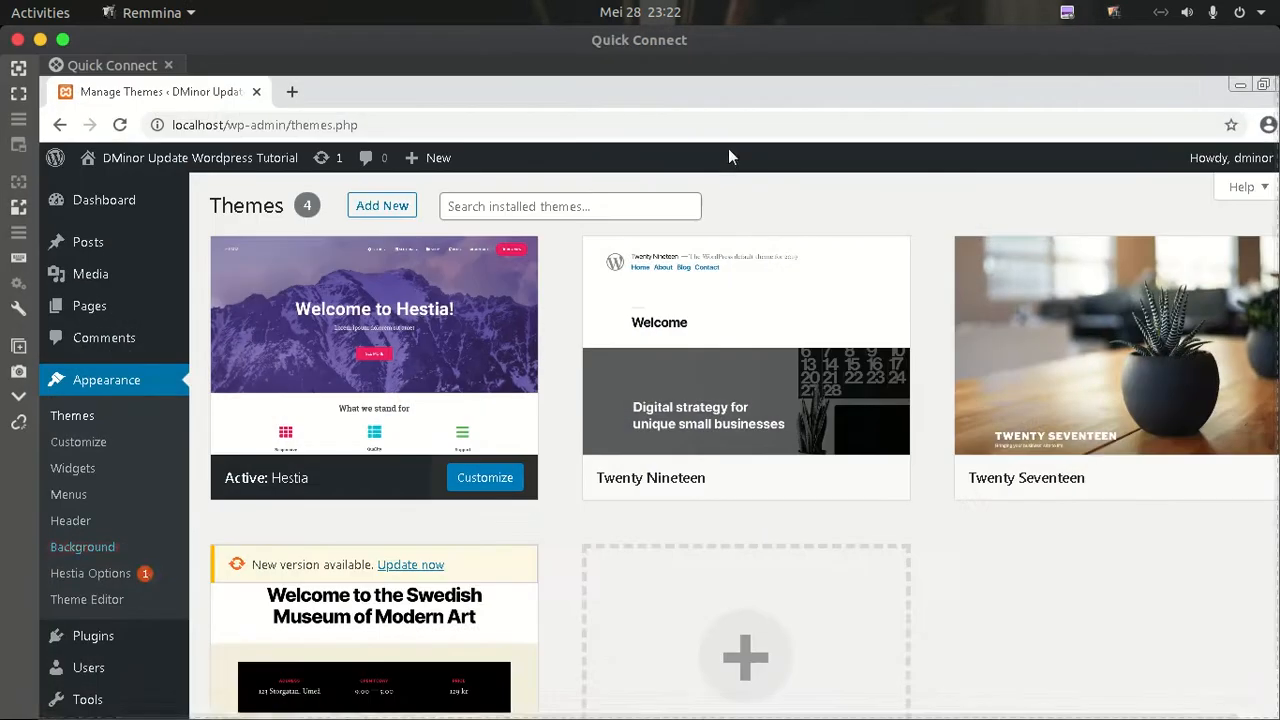
scroll(172, 488, "down", 3)
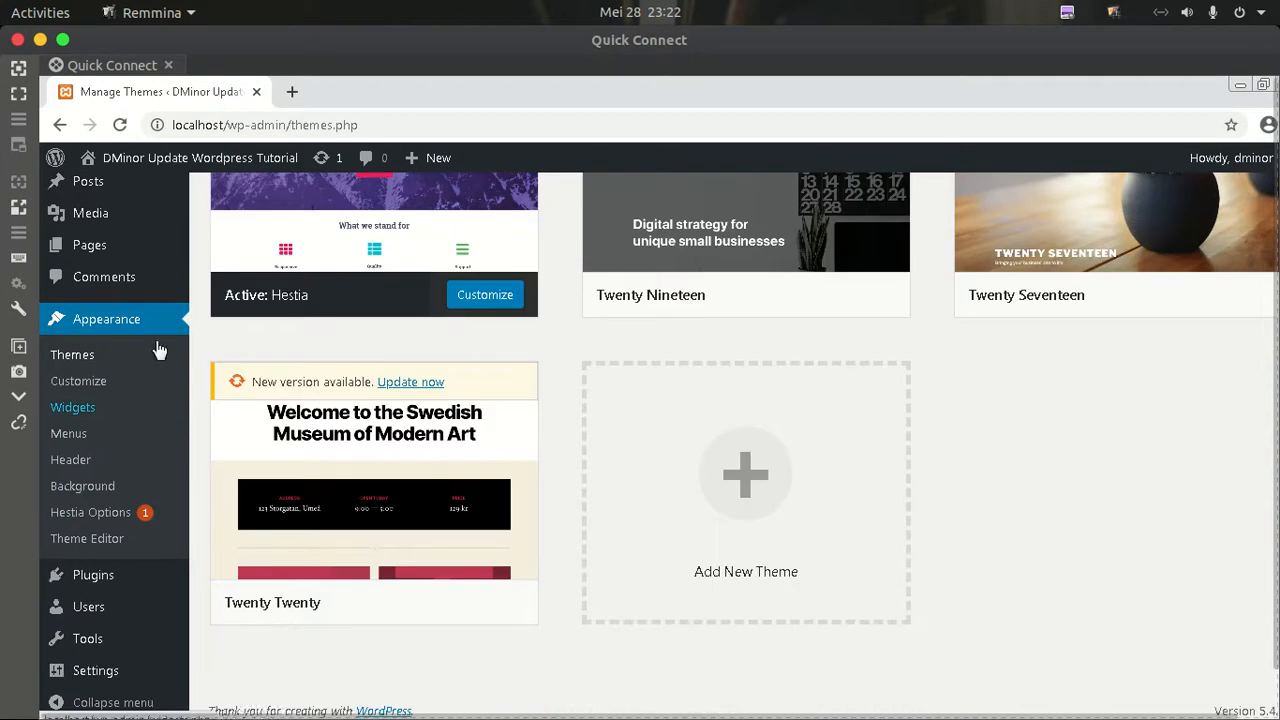
scroll(160, 349, "up", 3)
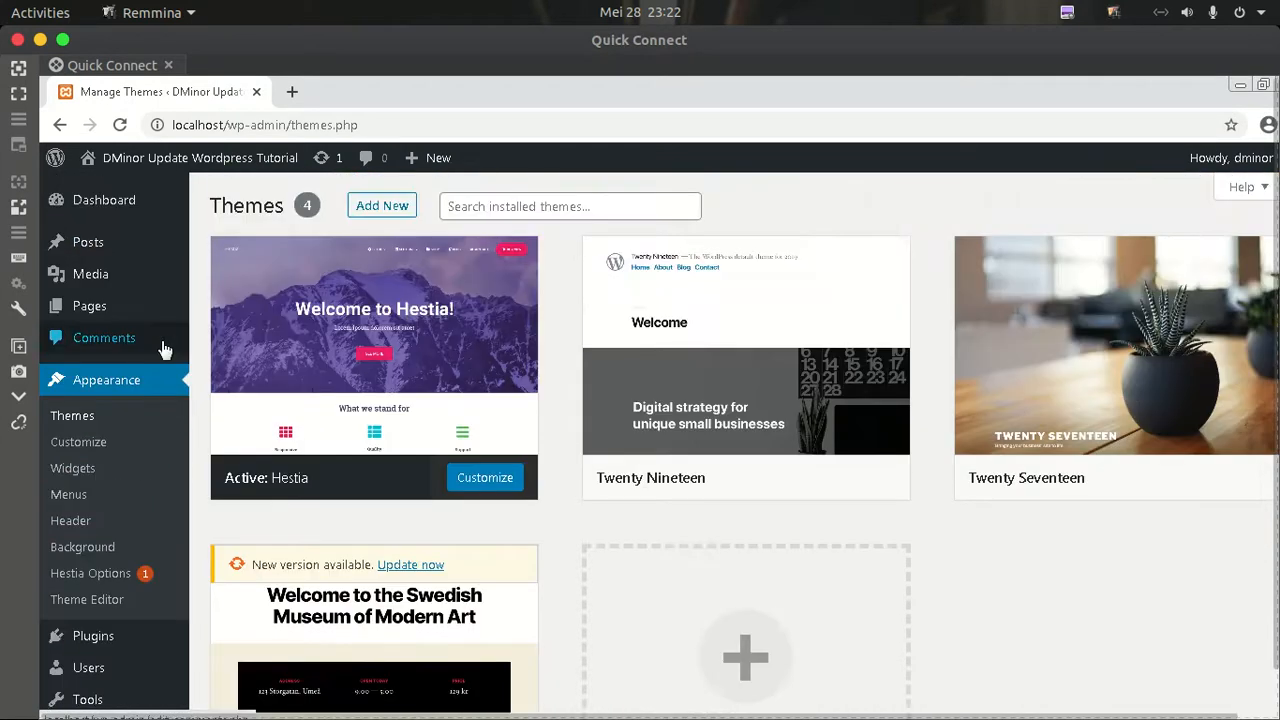
scroll(160, 349, "down", 3)
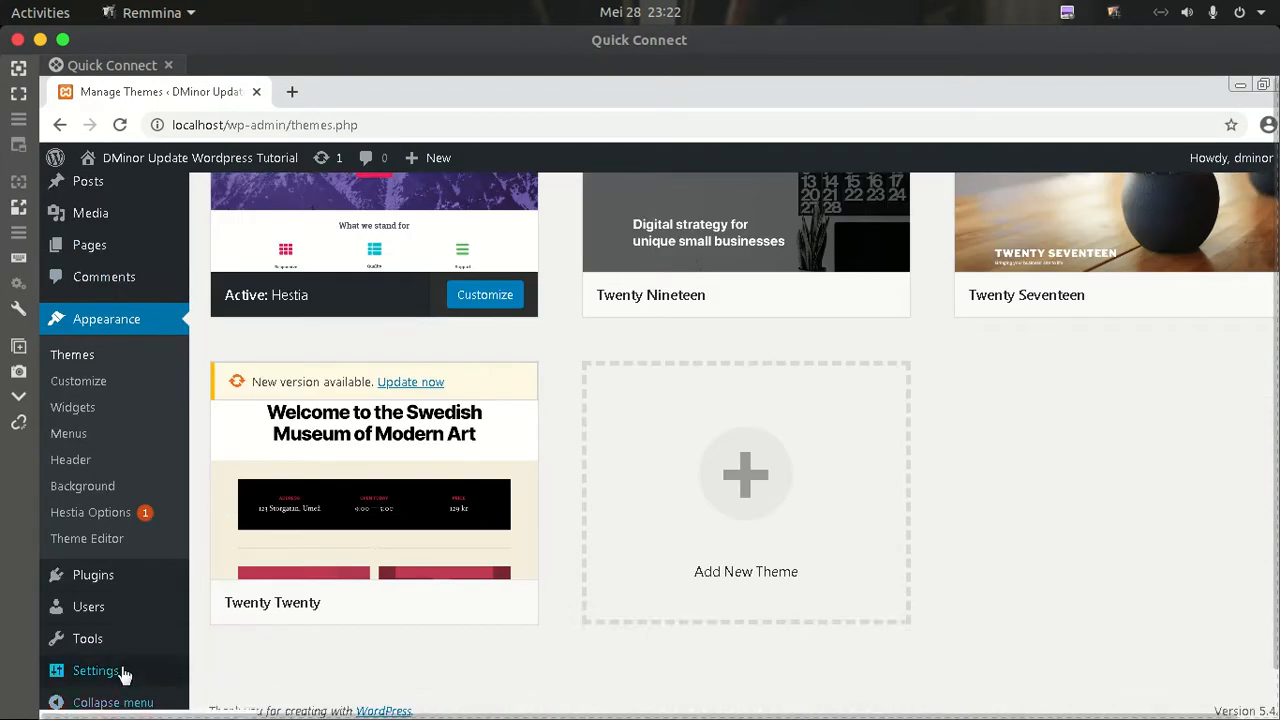
mouse_move(123, 677)
left_click(236, 480)
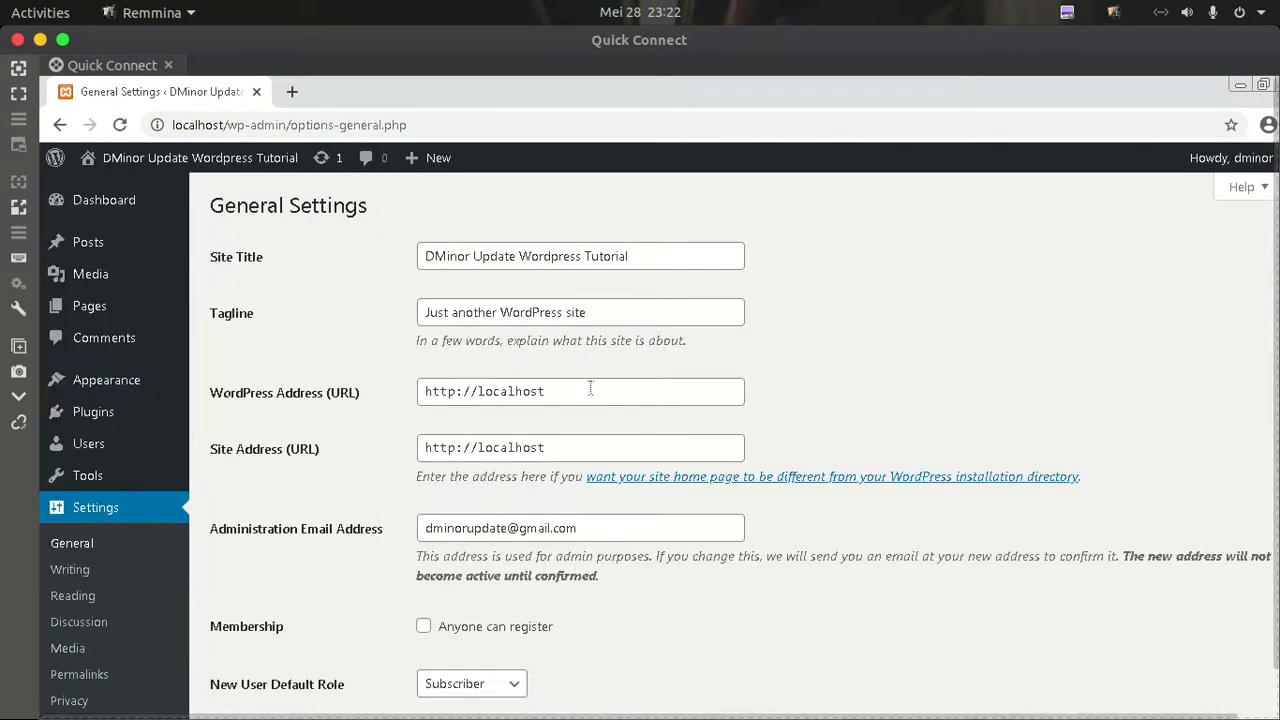
left_click(591, 388)
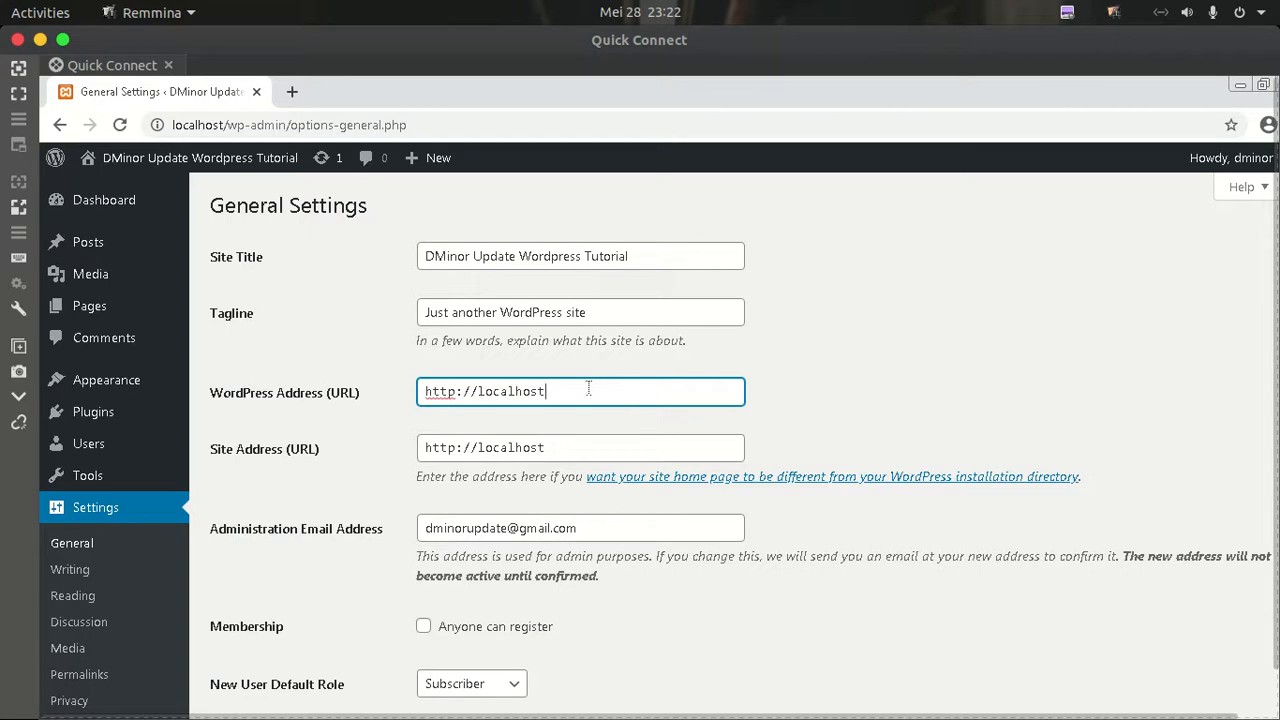
left_click_drag(590, 388, 483, 400)
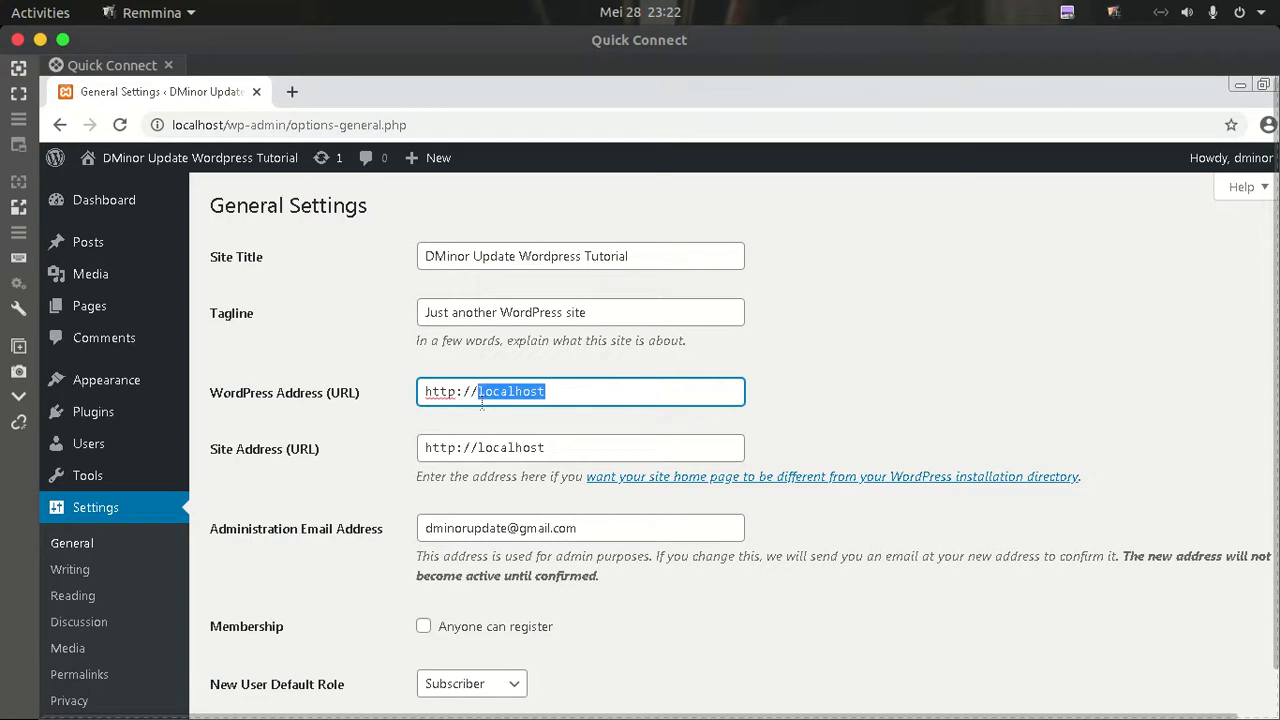
left_click_drag(969, 40, 970, 156)
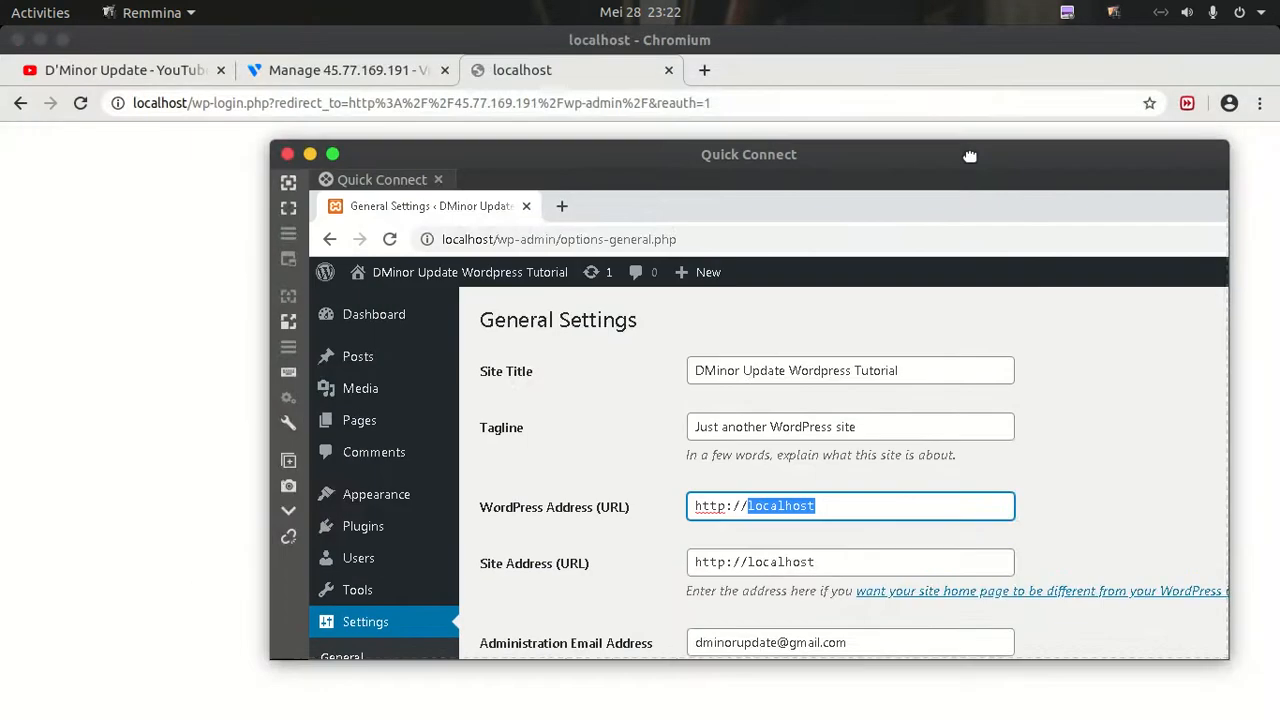
left_click(362, 68)
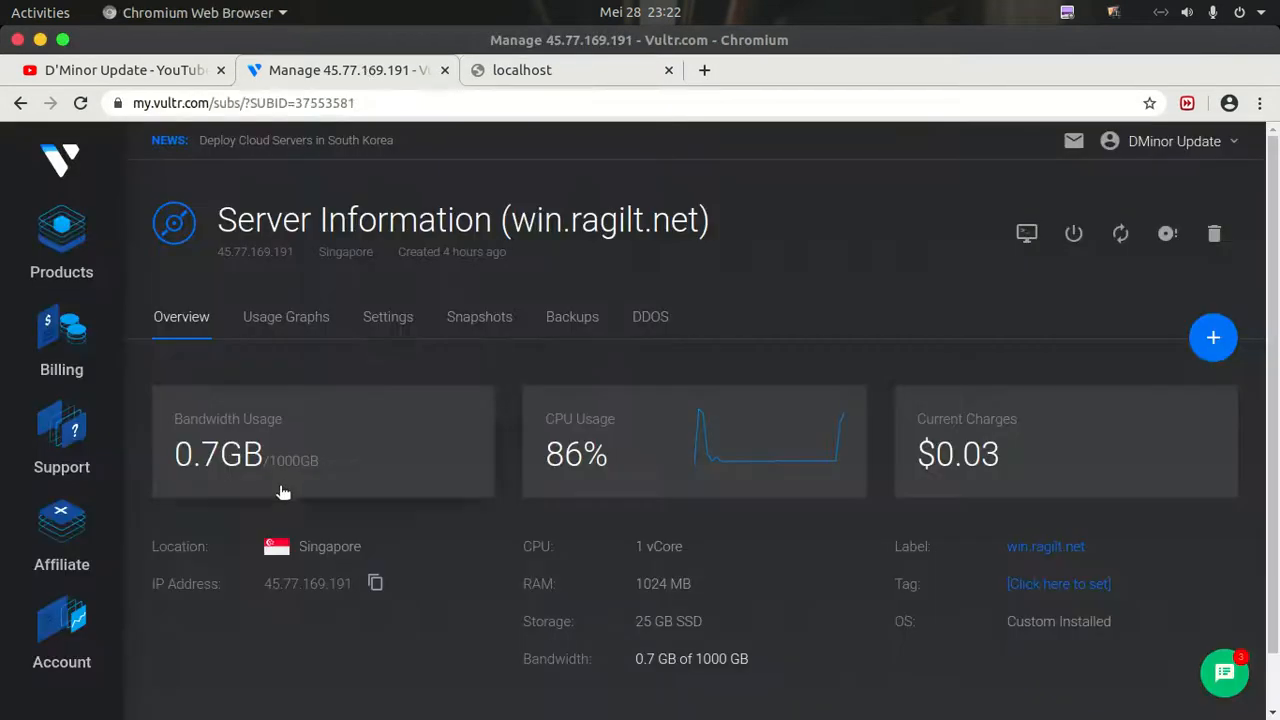
left_click(562, 74)
mouse_move(596, 706)
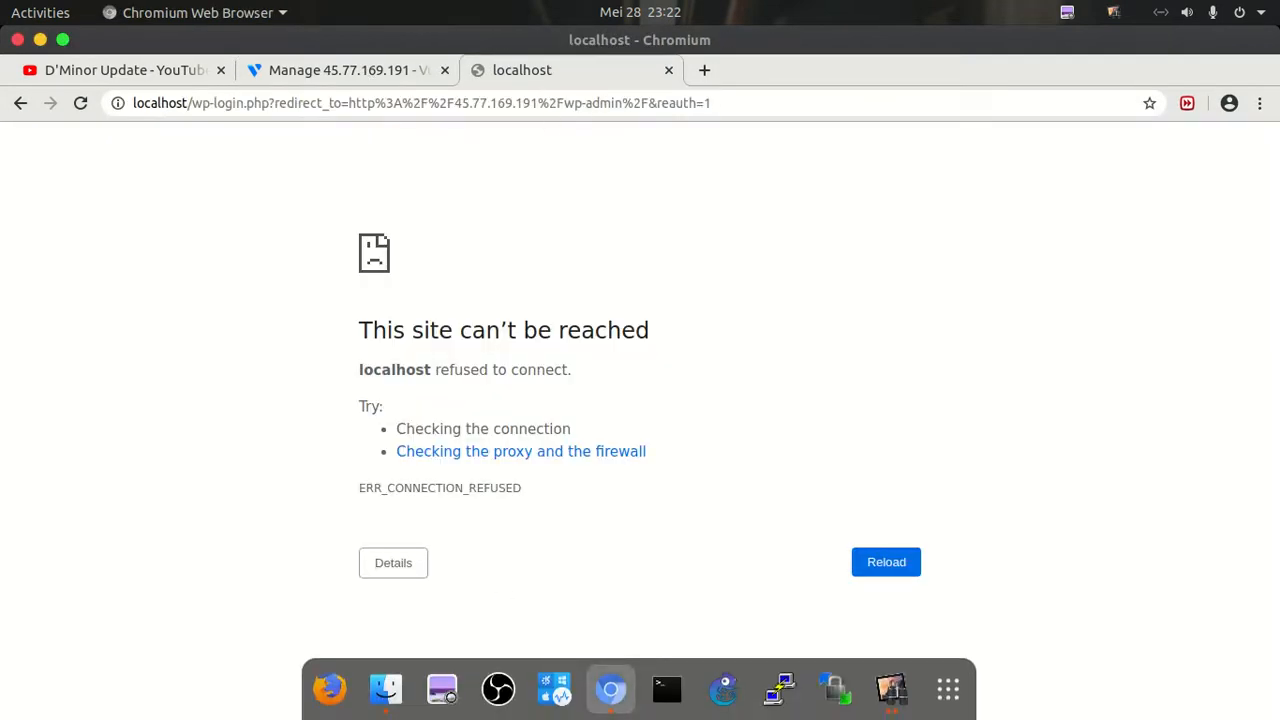
left_click(890, 688)
left_click_drag(844, 509, 757, 498)
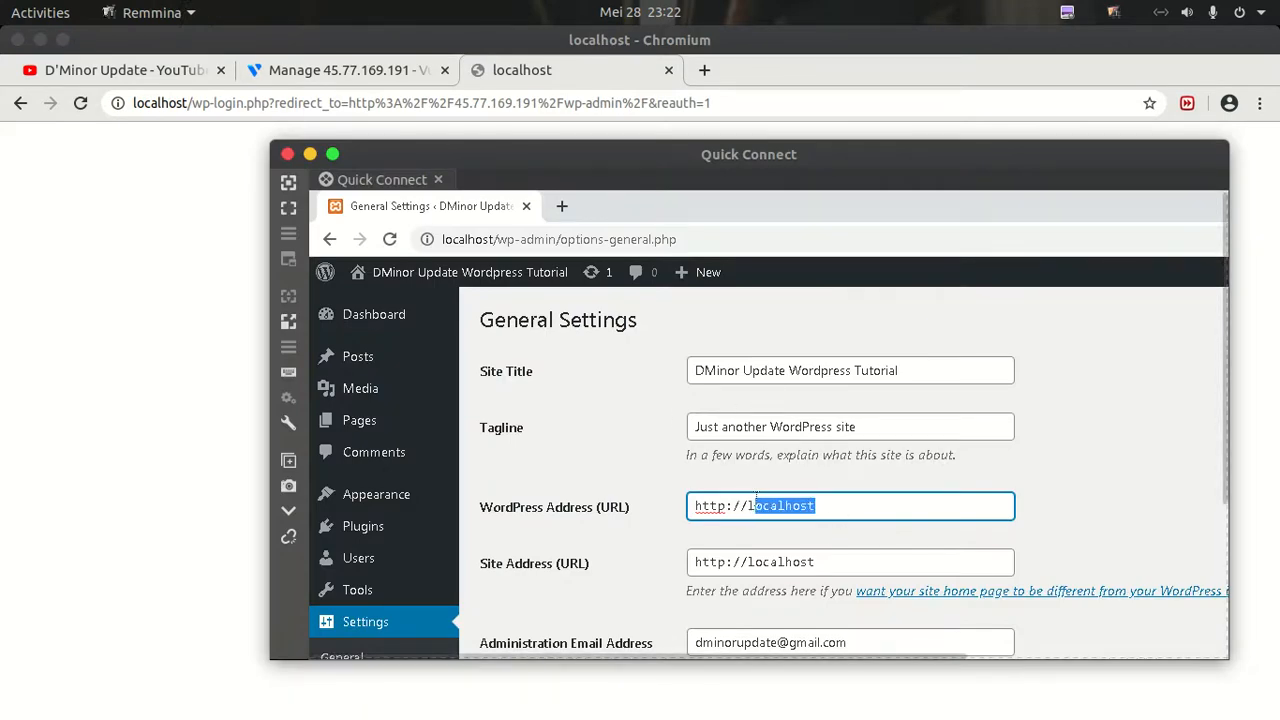
type("45.77.169.191")
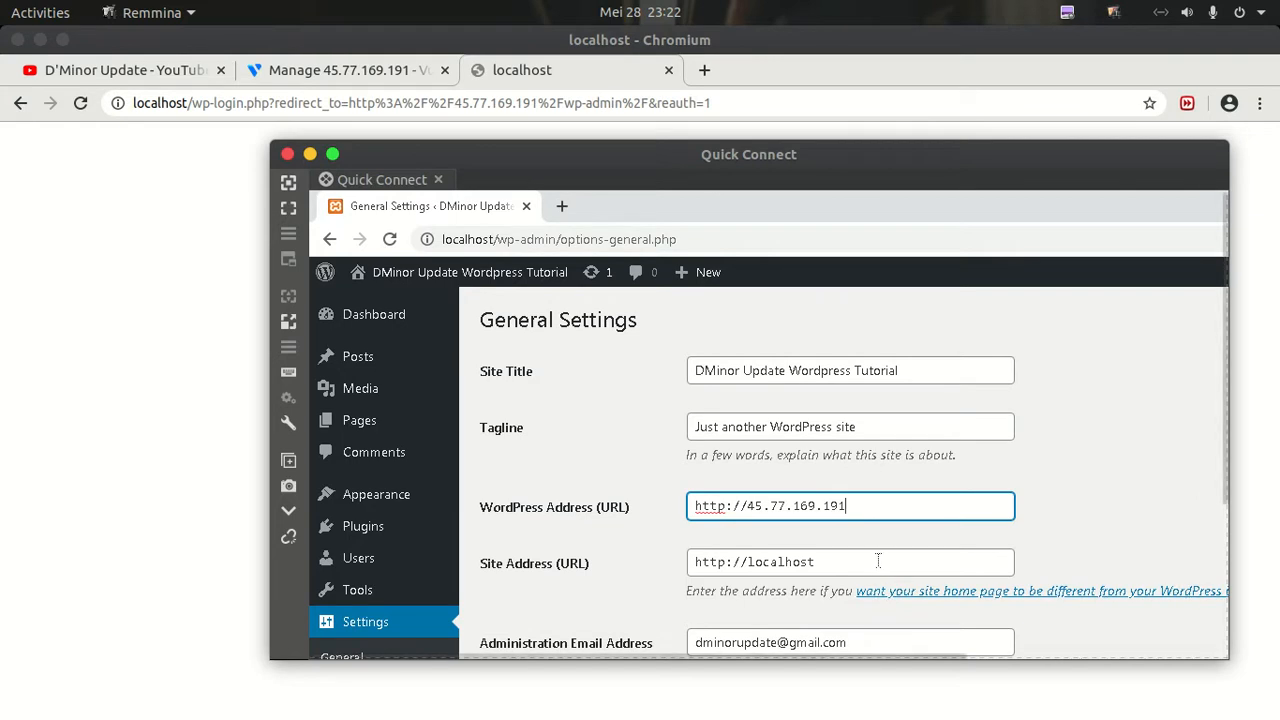
left_click_drag(852, 568, 744, 567)
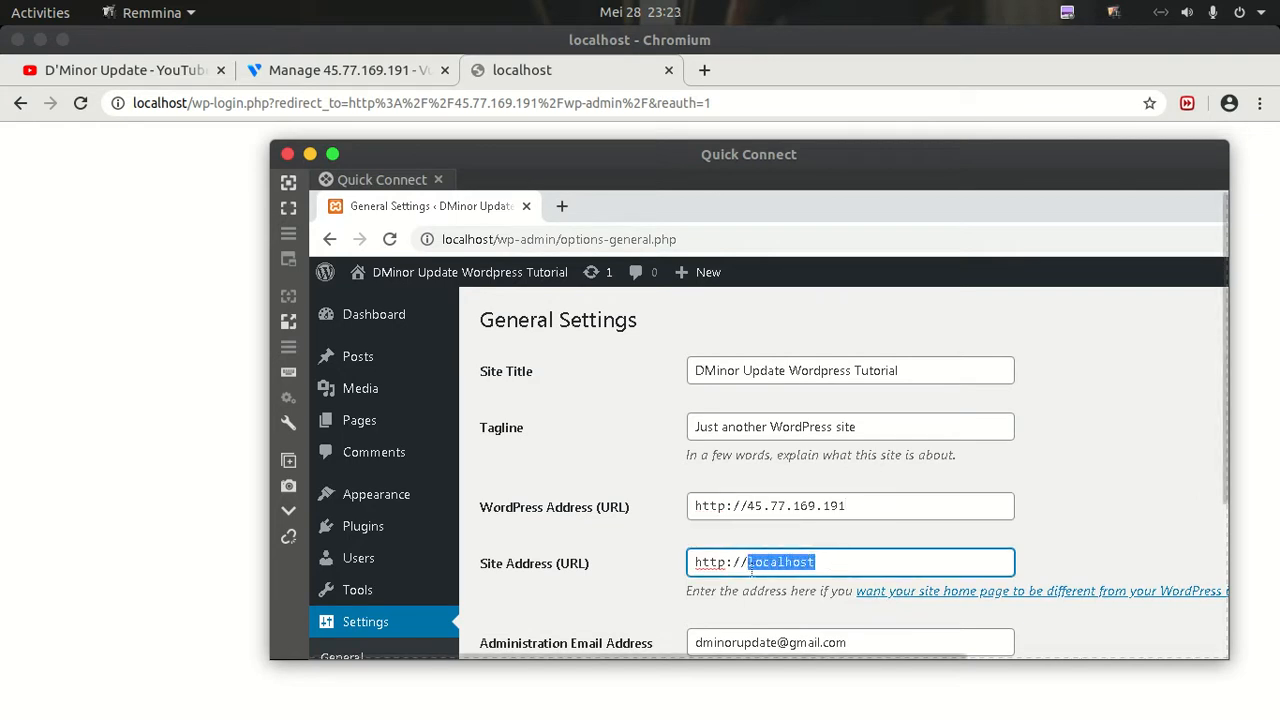
type("45.77.169.191")
scroll(1094, 490, "down", 10)
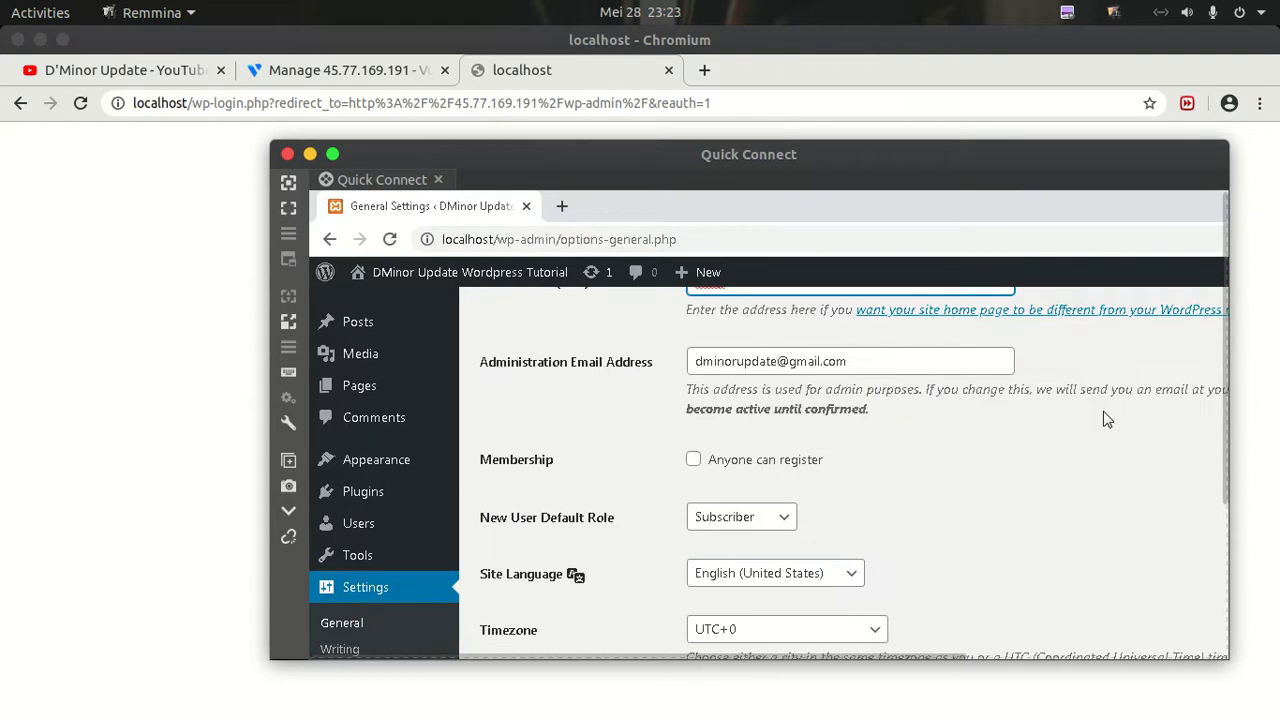
scroll(1106, 418, "down", 3)
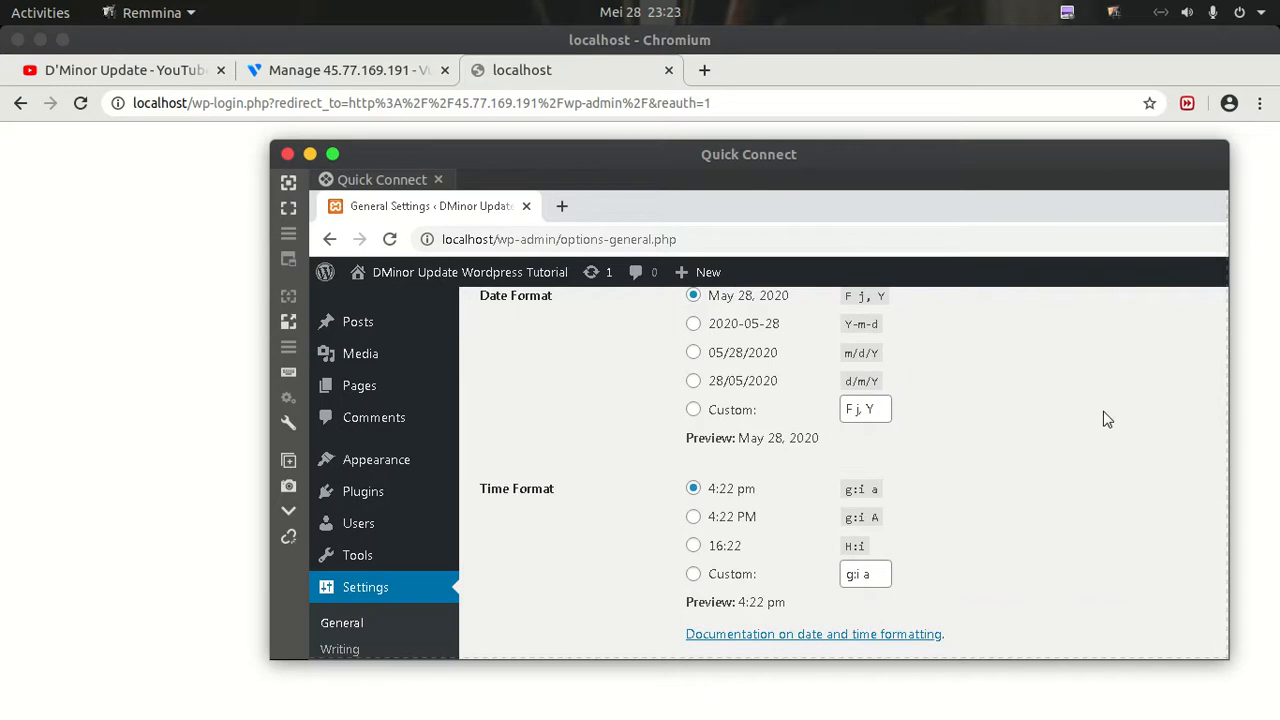
double_click(957, 163)
left_click(270, 632)
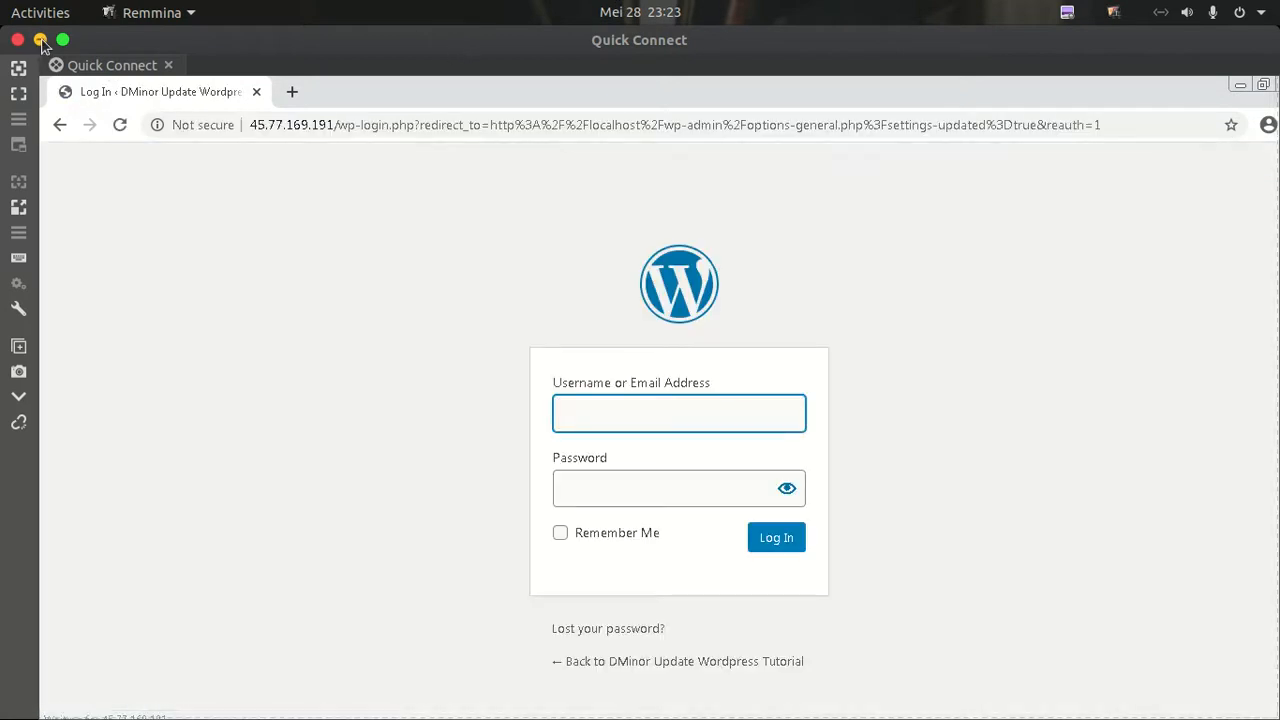
Step: Switch back to the local Chromium browser, return to 45.77.169.191, reload it and look over the site's home page
left_click(40, 39)
left_click(474, 107)
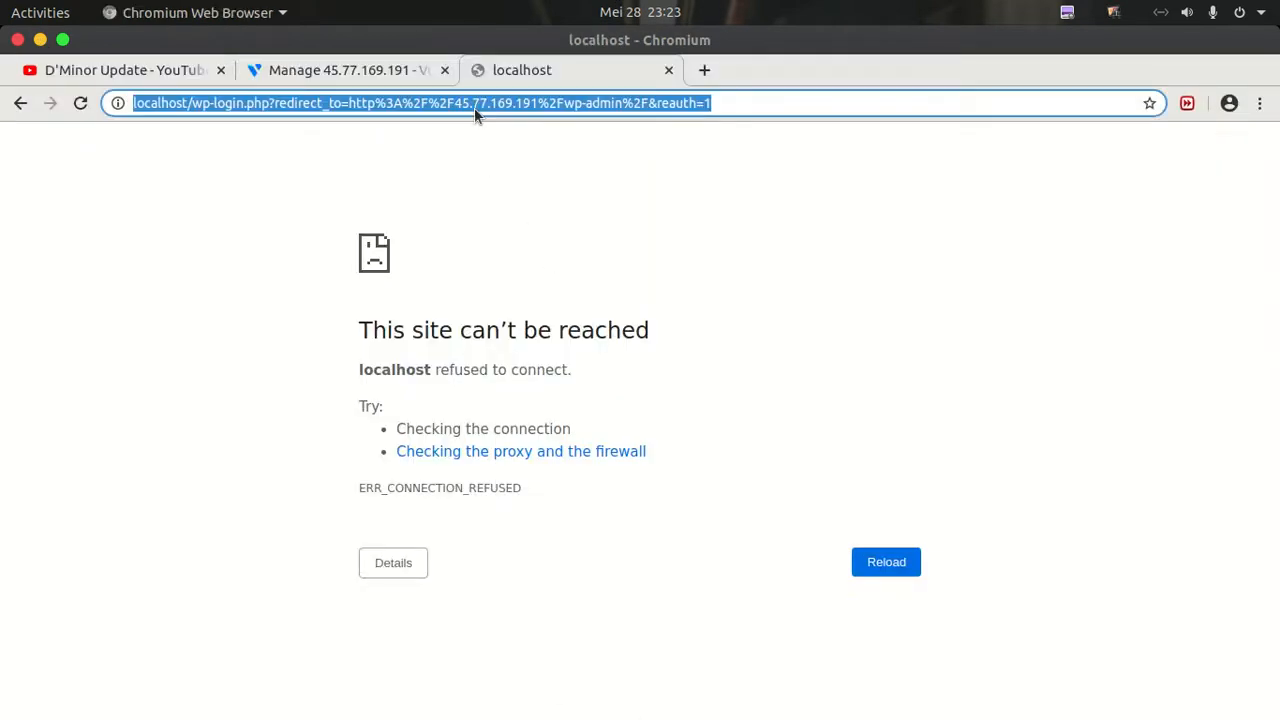
left_click(474, 107)
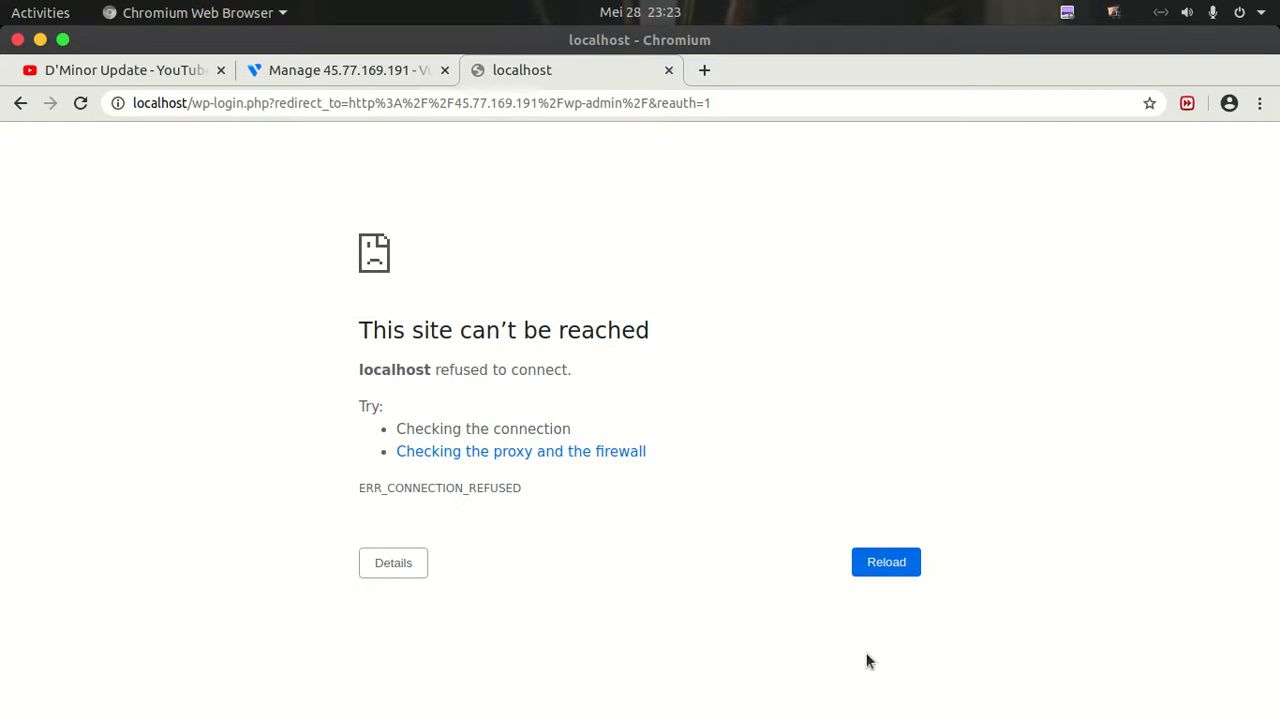
left_click(17, 104)
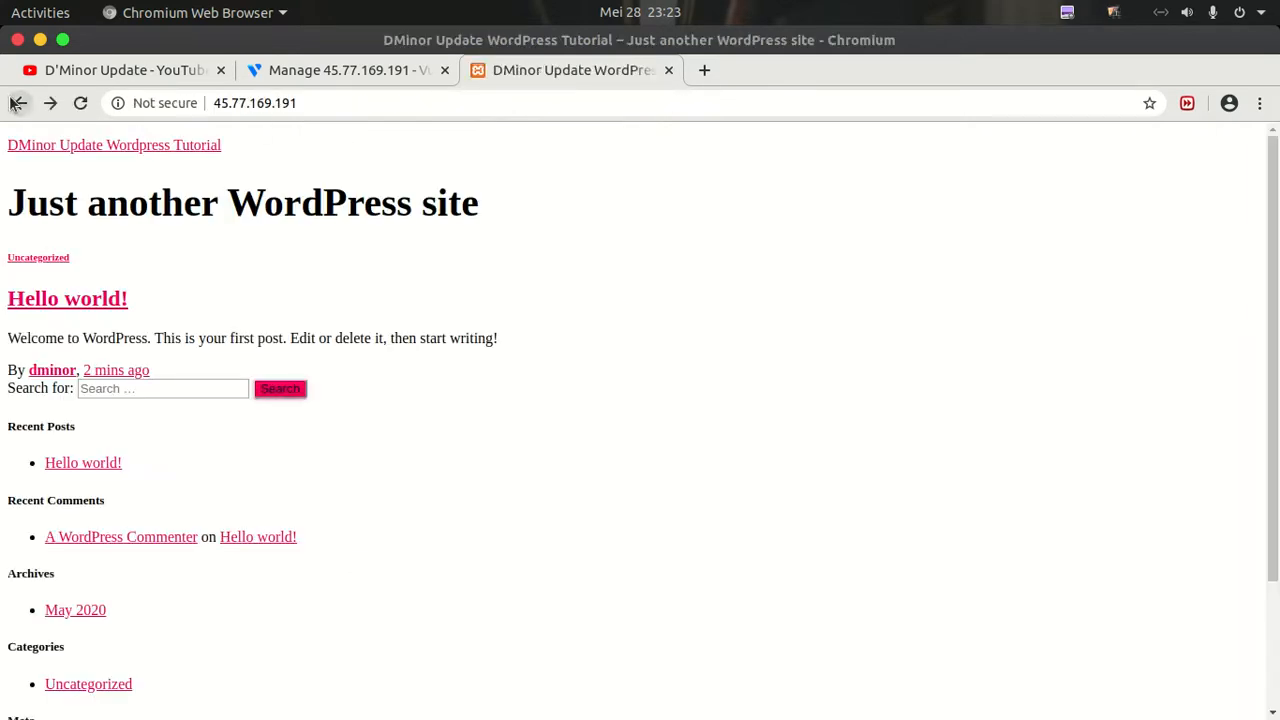
left_click(391, 102)
key("Return")
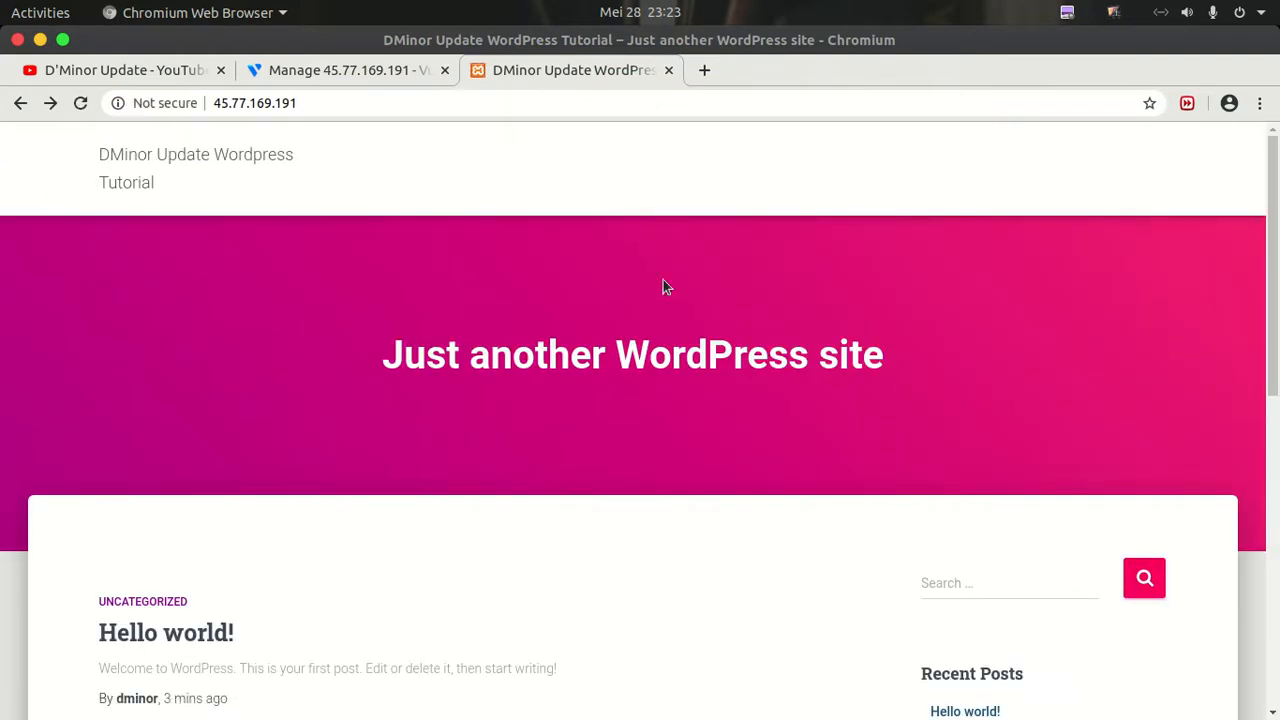
scroll(551, 337, "down", 10)
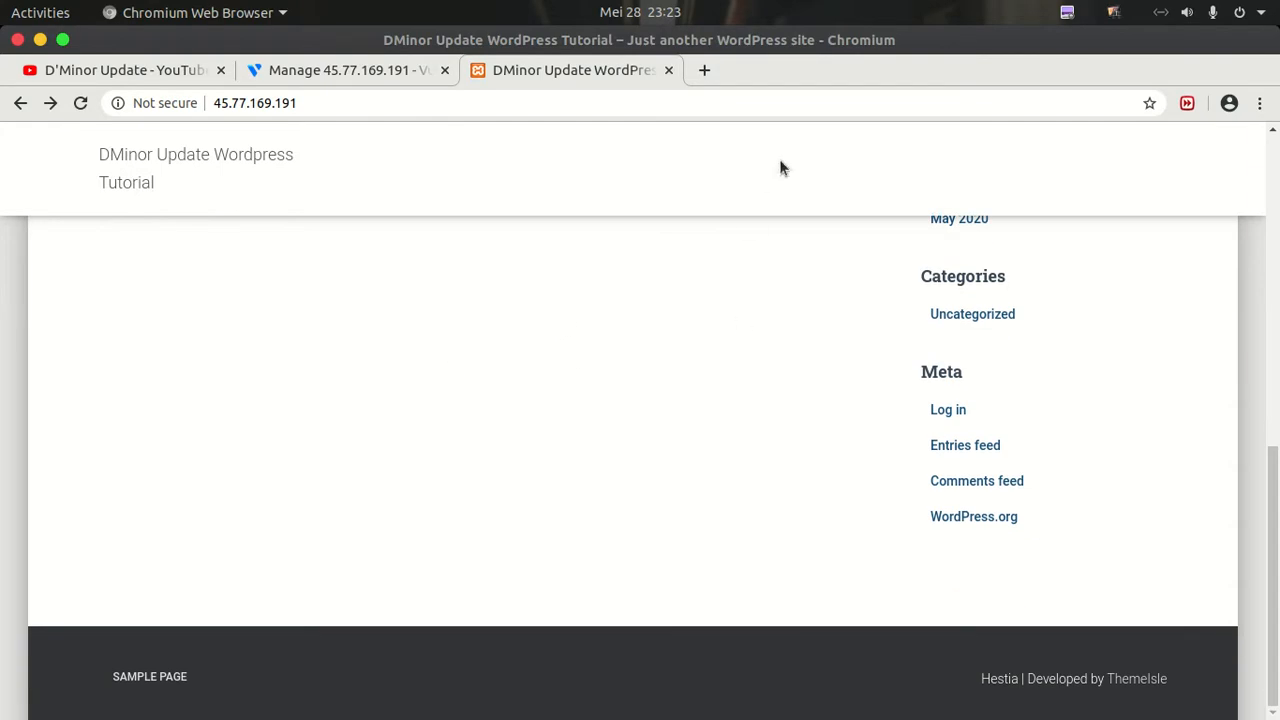
scroll(472, 278, "up", 10)
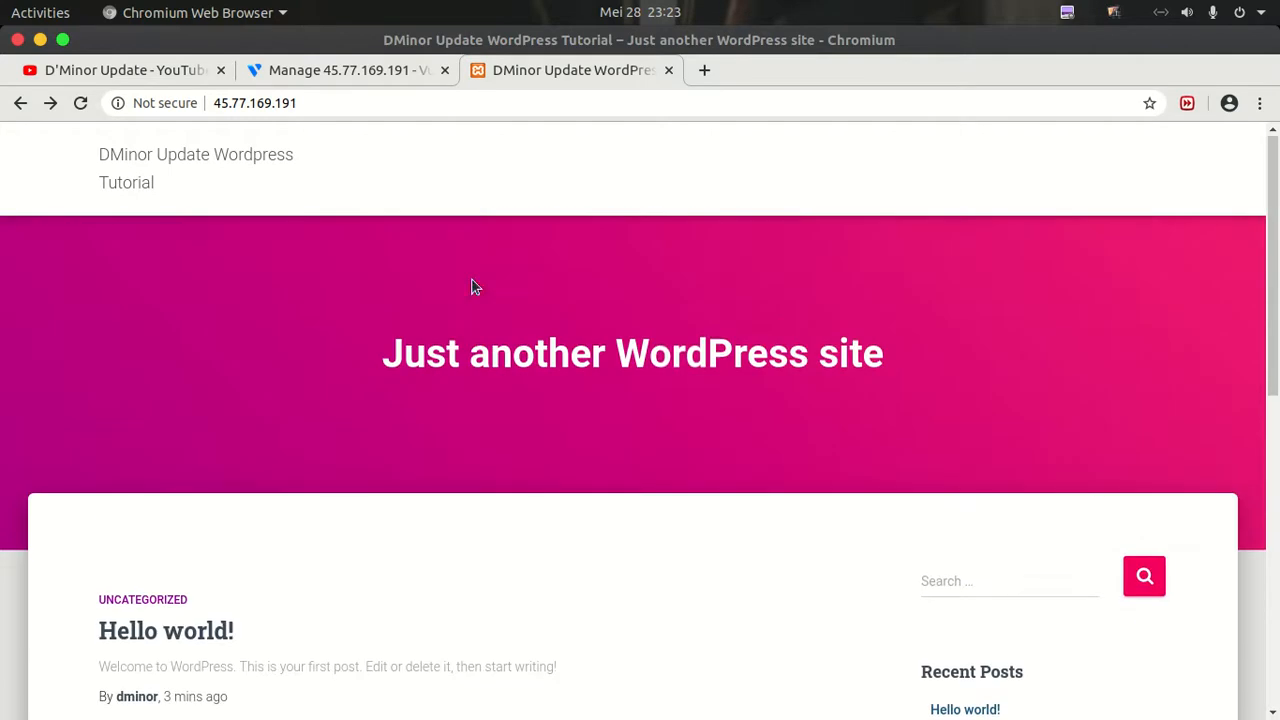
Step: Open the WordPress admin area at 45.77.169.191/wp-admin in the local browser
left_click(325, 111)
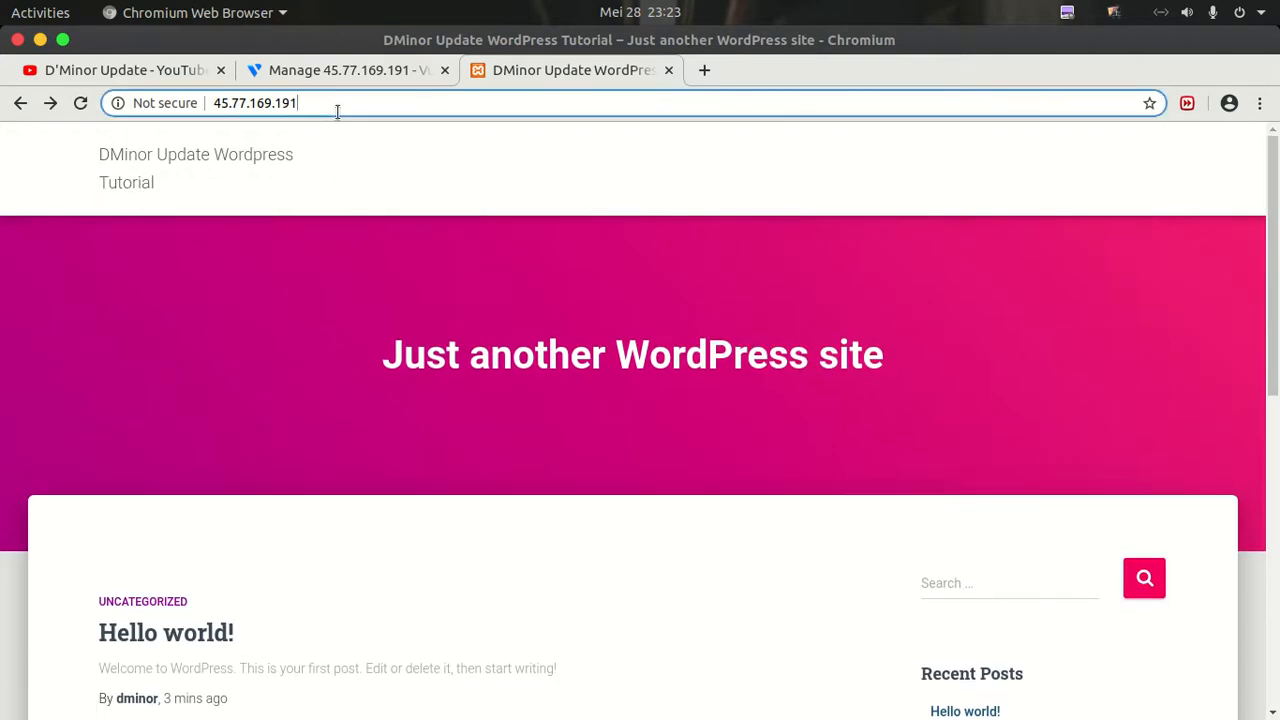
type("/w")
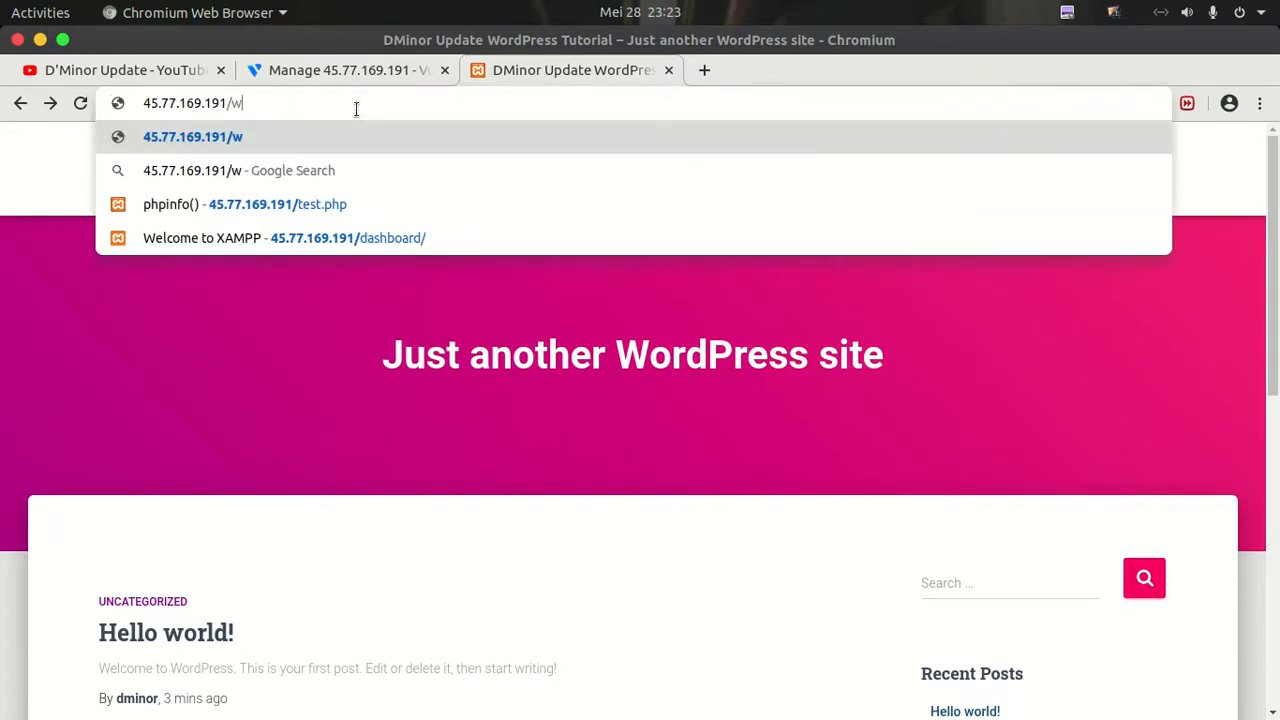
type("p-admin")
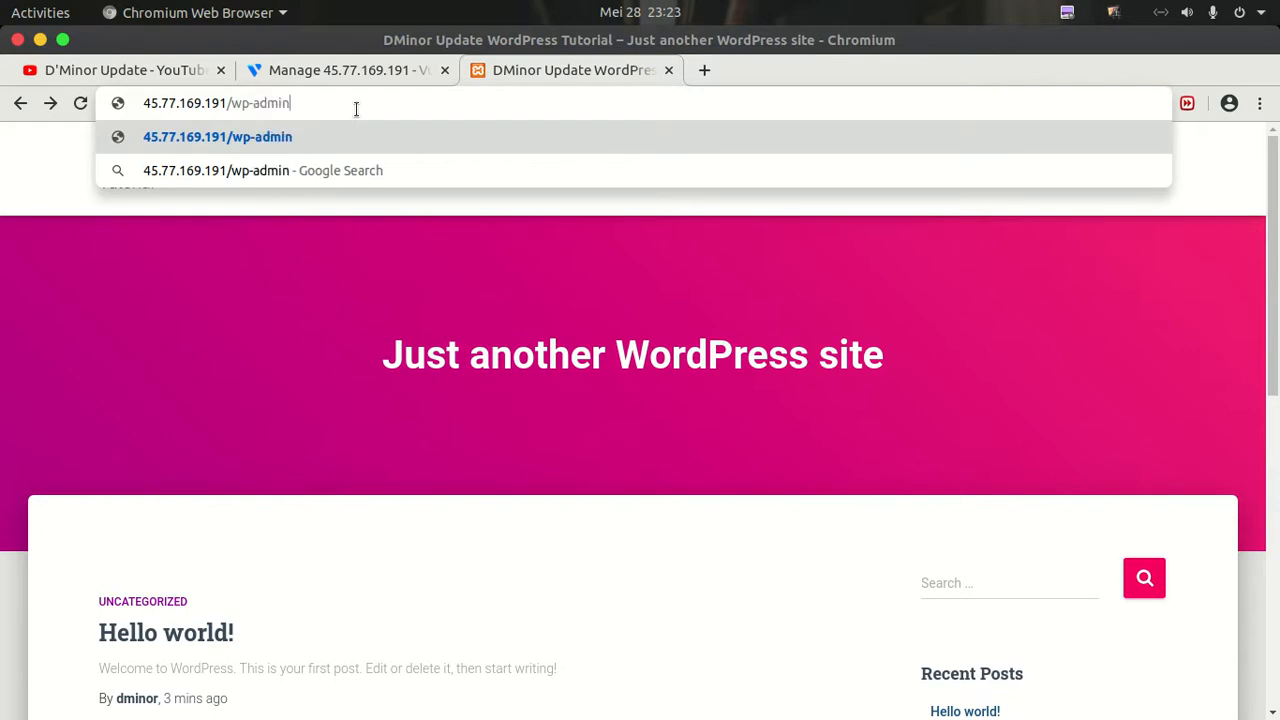
key("Return")
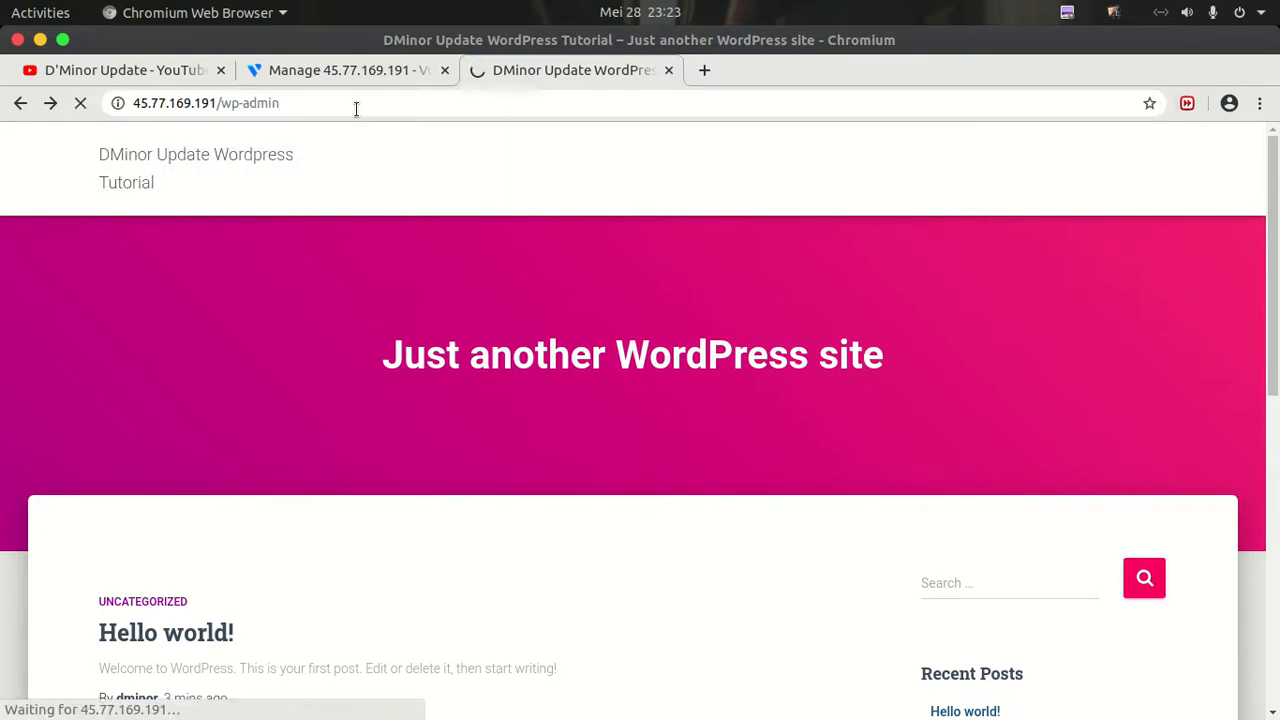
Step: Log in to WordPress with the admin username and the account password
type("dminor")
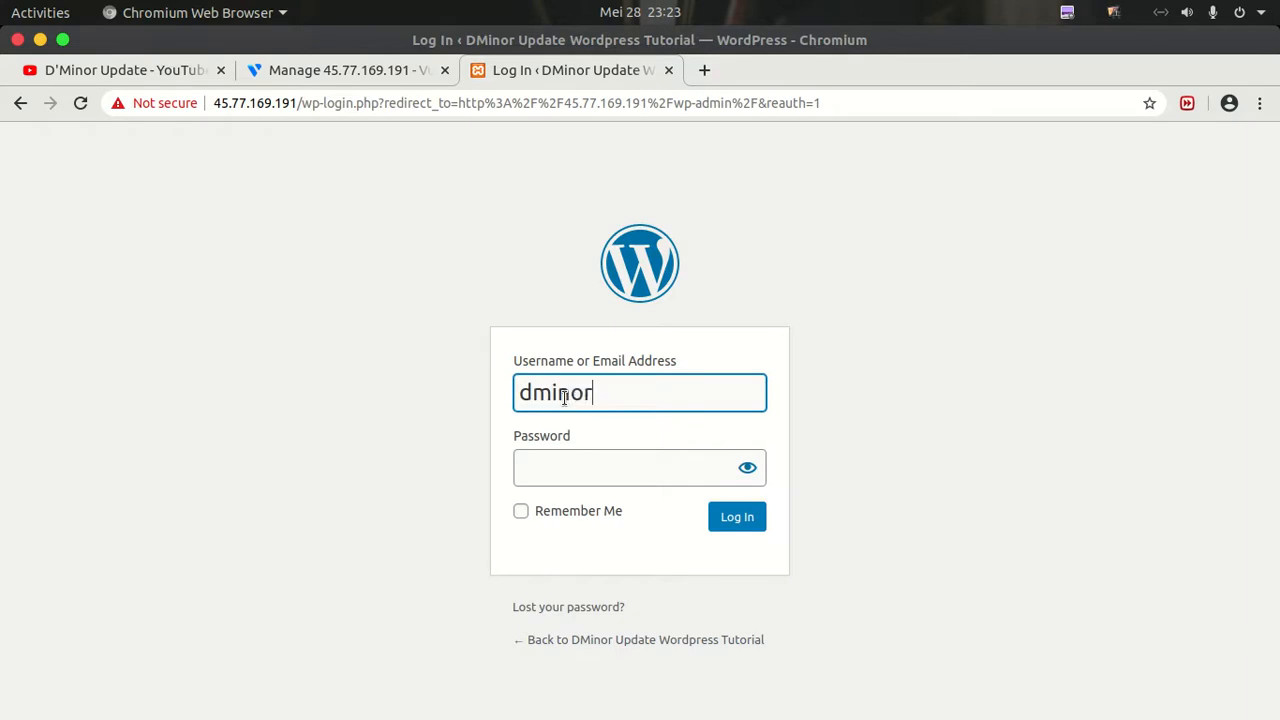
key("Tab")
type("•••••••••••")
key("Return")
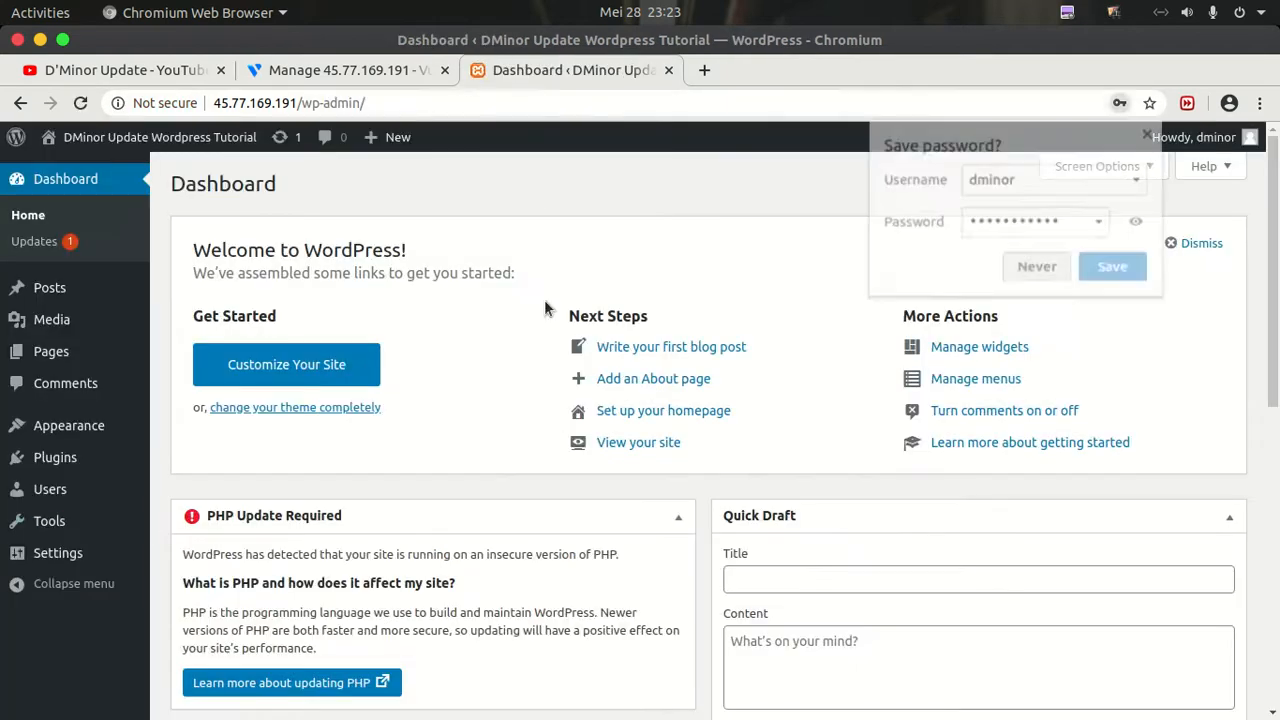
Step: Decline saving the login in the browser and open the list of all posts
left_click(1050, 270)
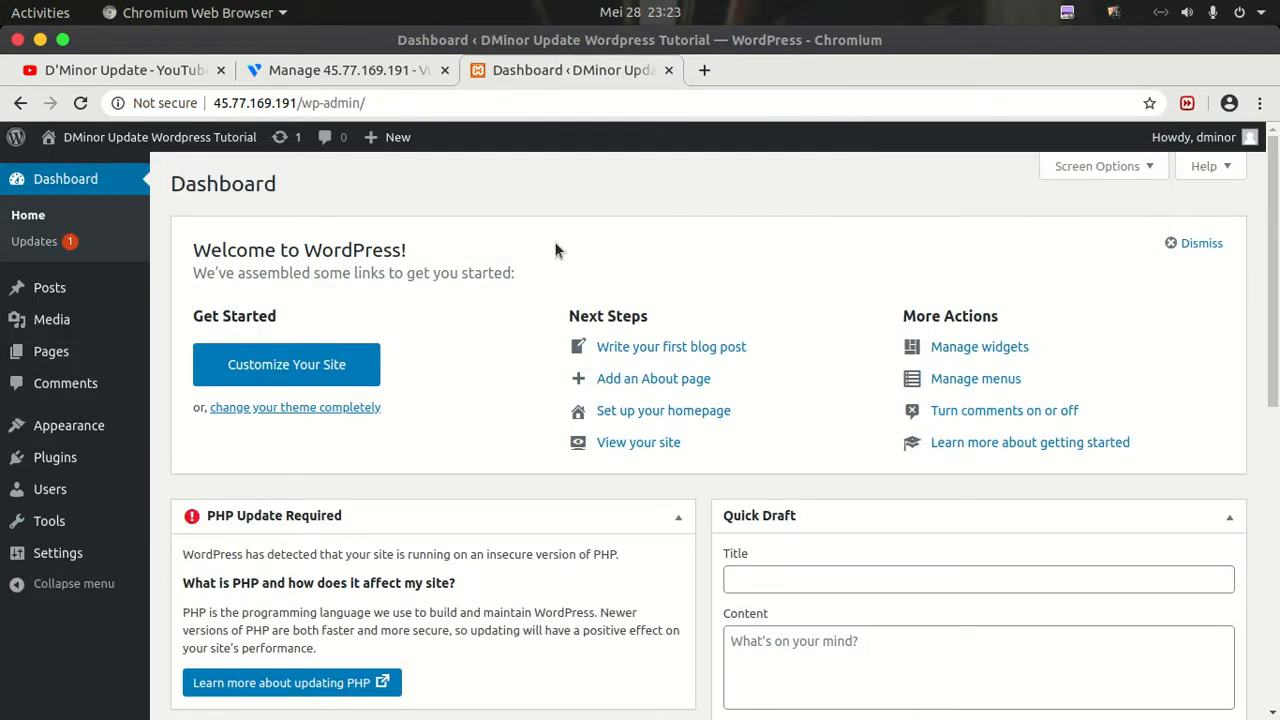
mouse_move(45, 288)
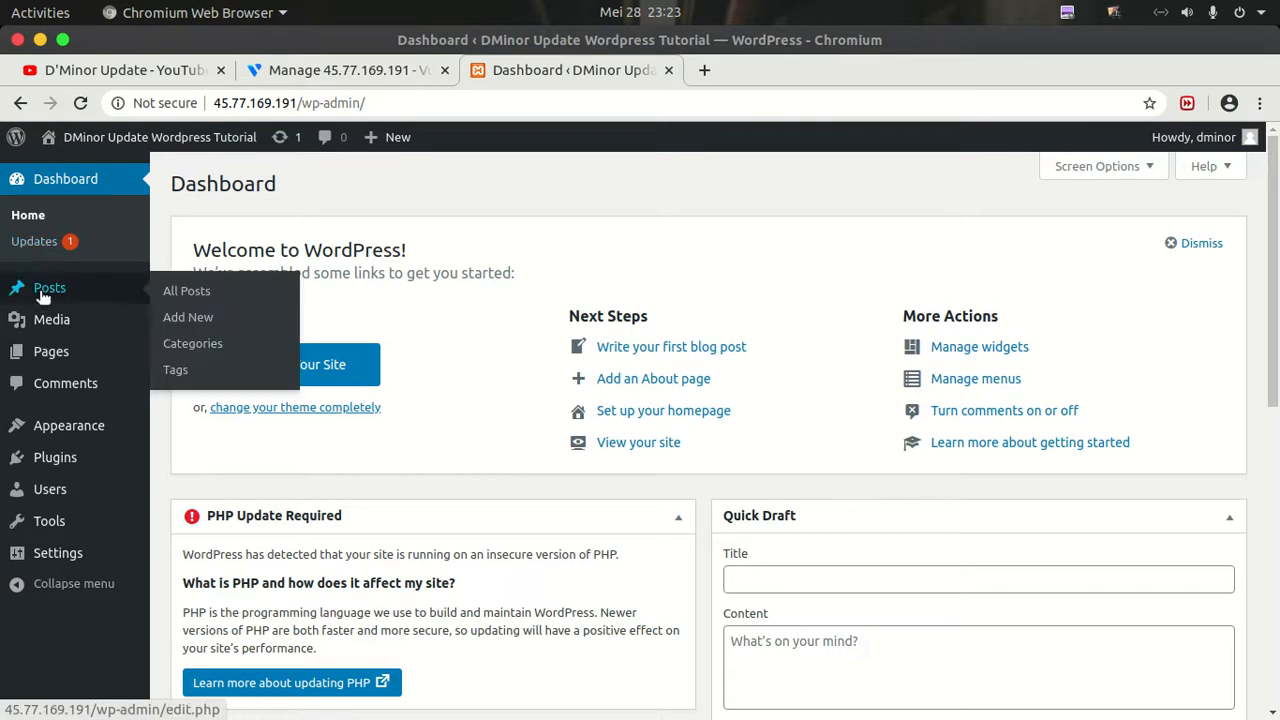
left_click(186, 292)
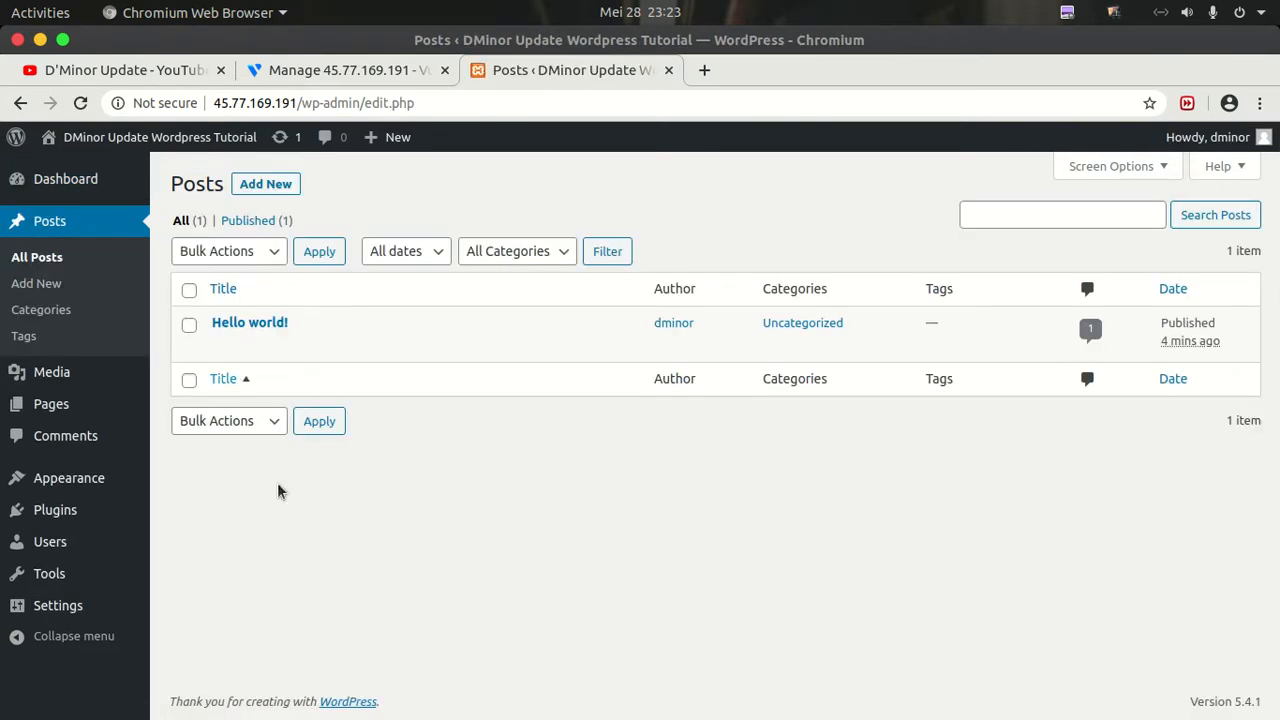